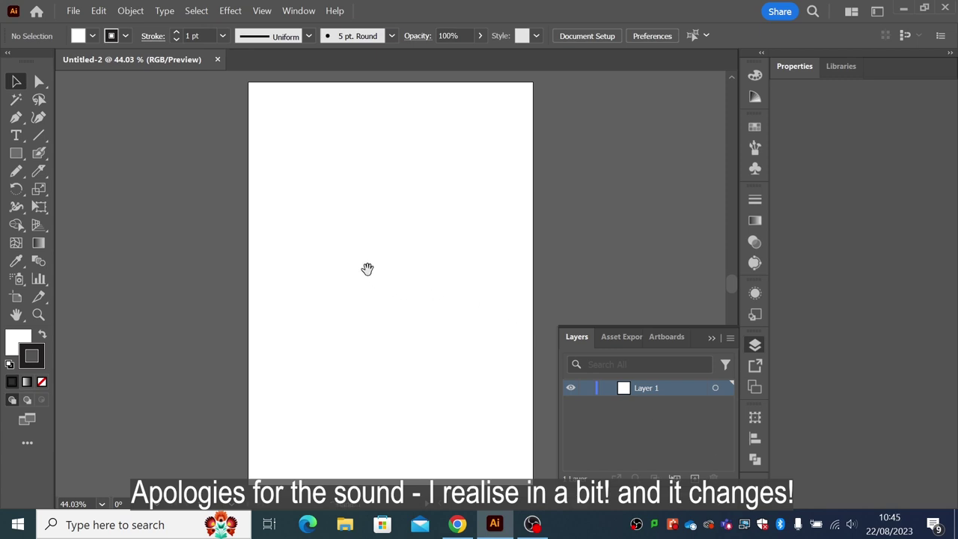
In Chrome, close the Bézier Game tab and search Google for 'lemon' in a new tab.
drag(366, 268, 310, 267)
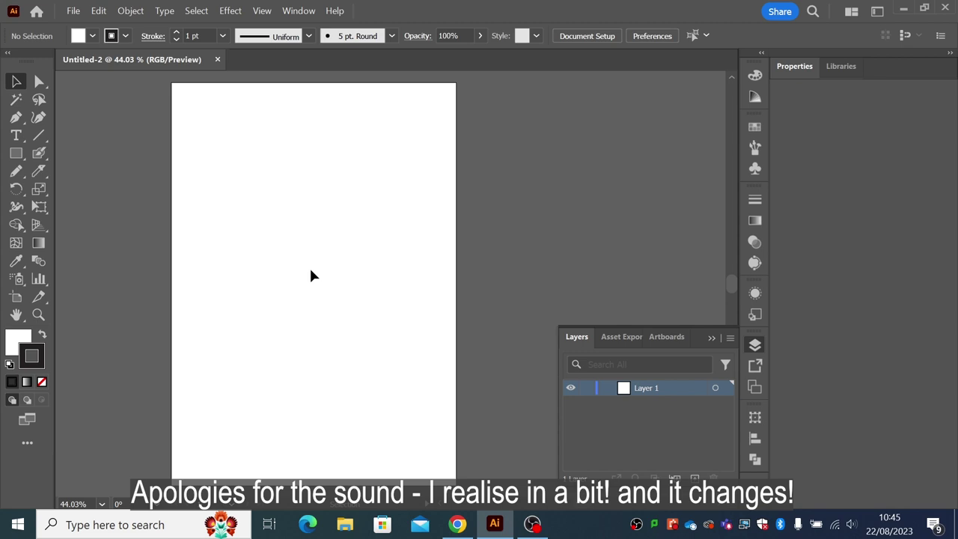
click(457, 522)
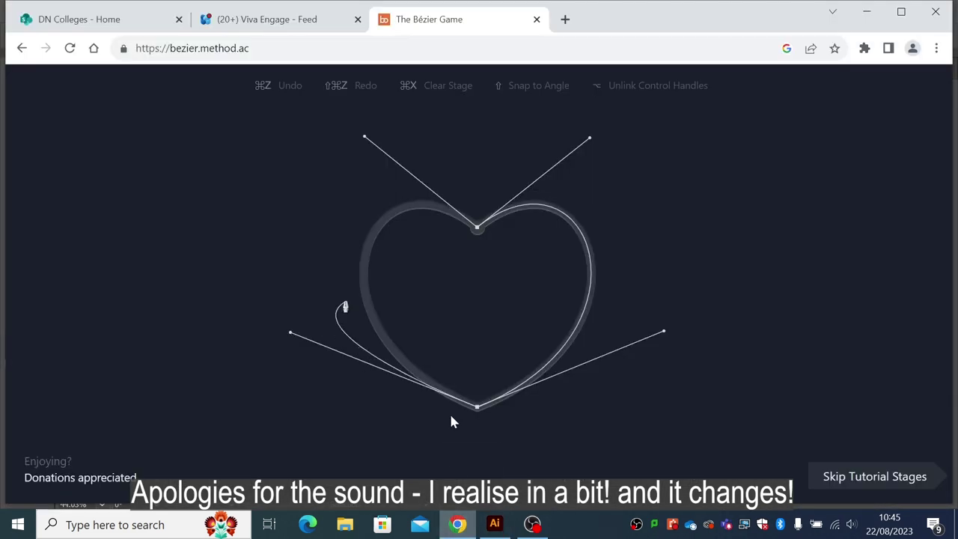
click(538, 20)
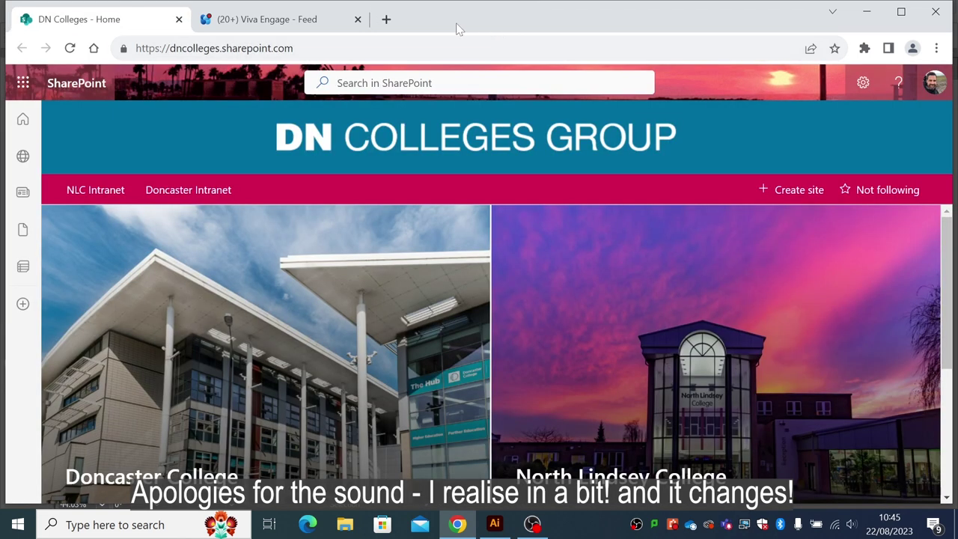
click(386, 19)
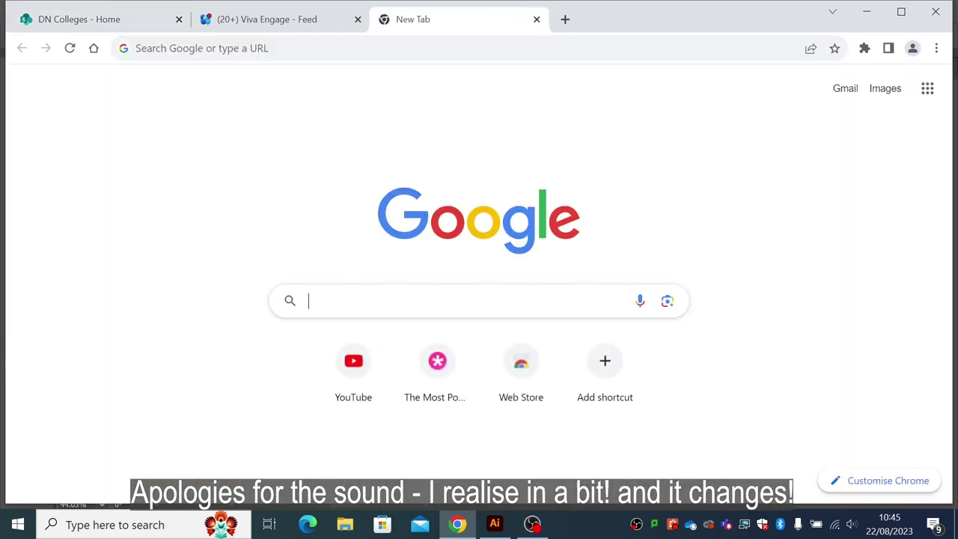
click(563, 303)
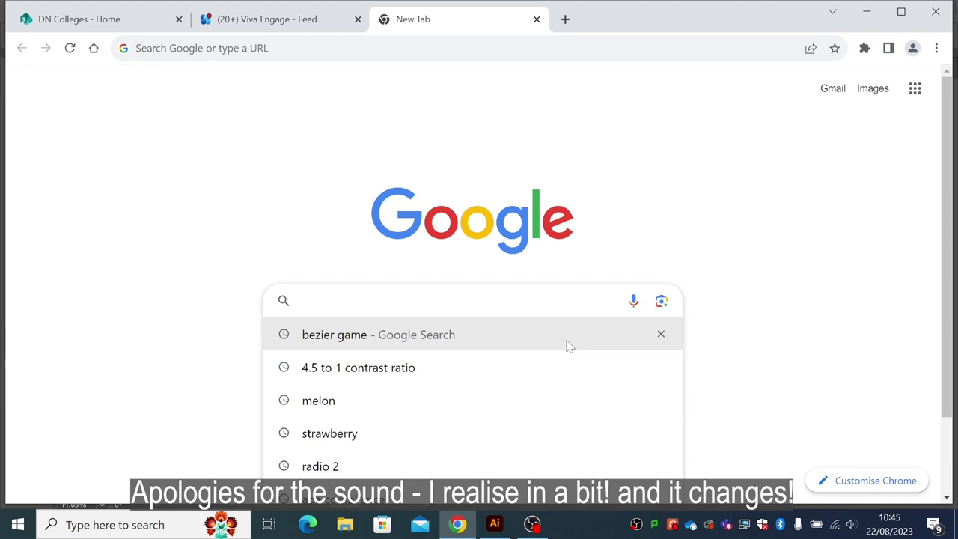
text(lemo)
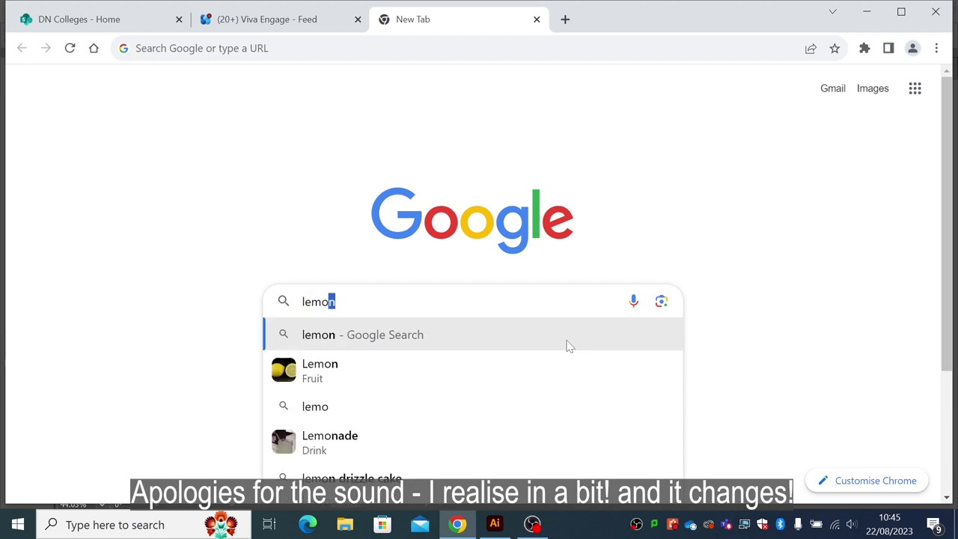
text(n)
key(Return)
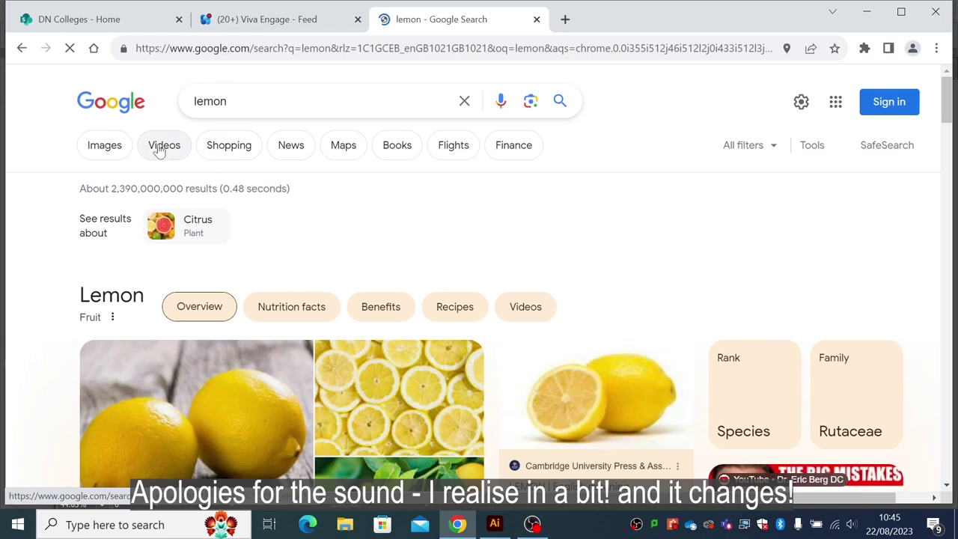
Copy the Google Images photo of whole and halved lemons with green leaves.
click(108, 150)
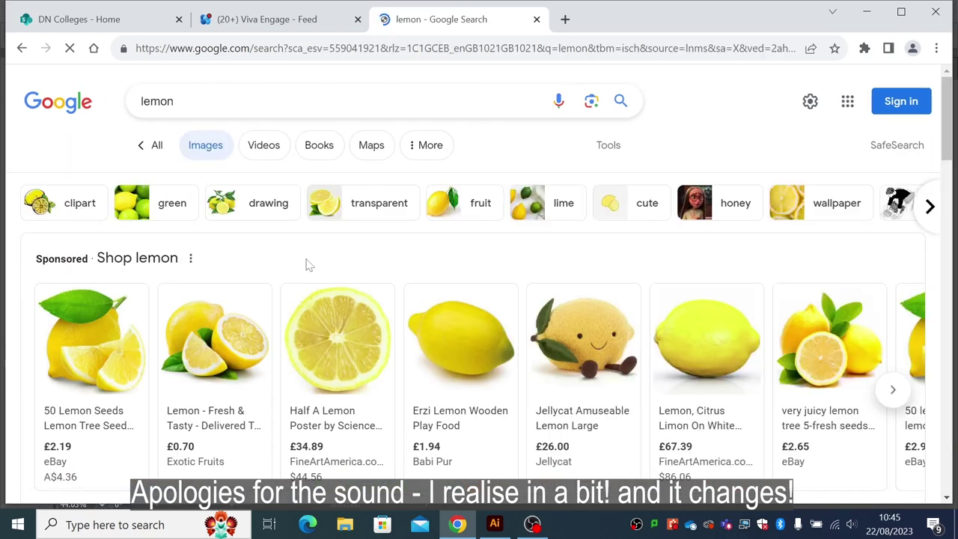
scroll(349, 255, down, 1)
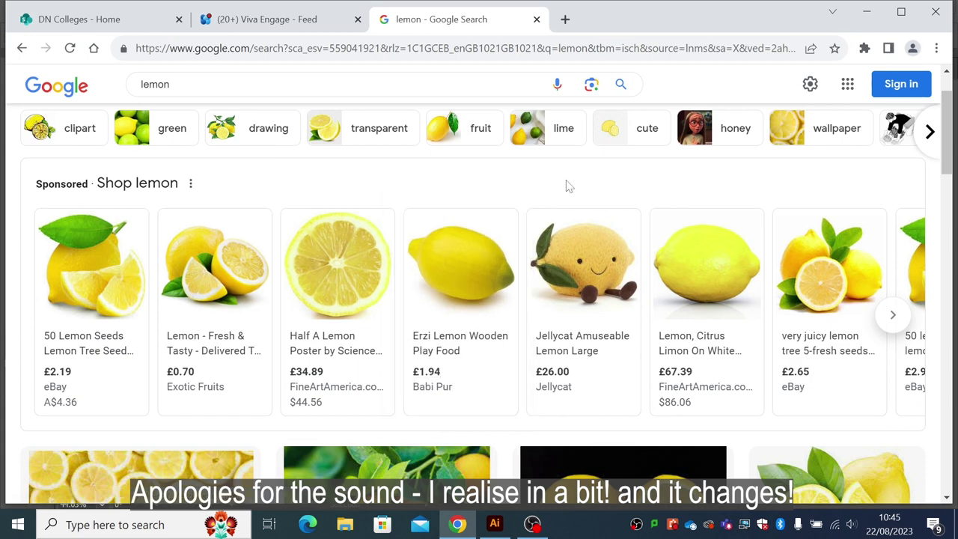
scroll(569, 185, down, 2)
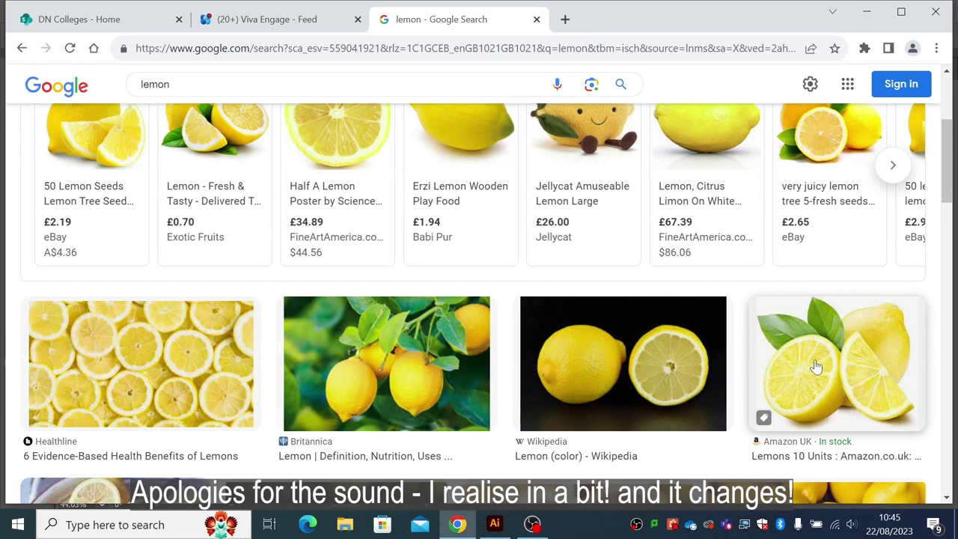
right_click(816, 366)
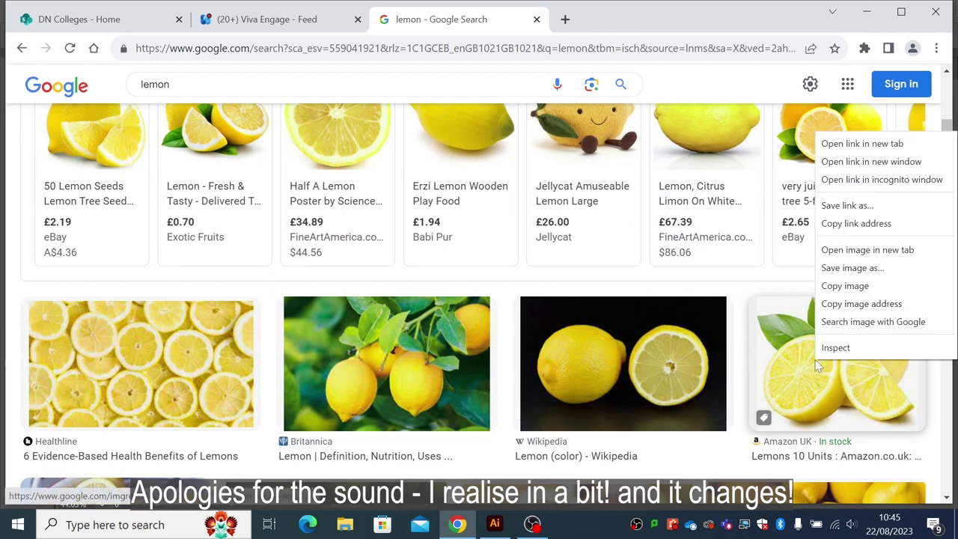
click(845, 286)
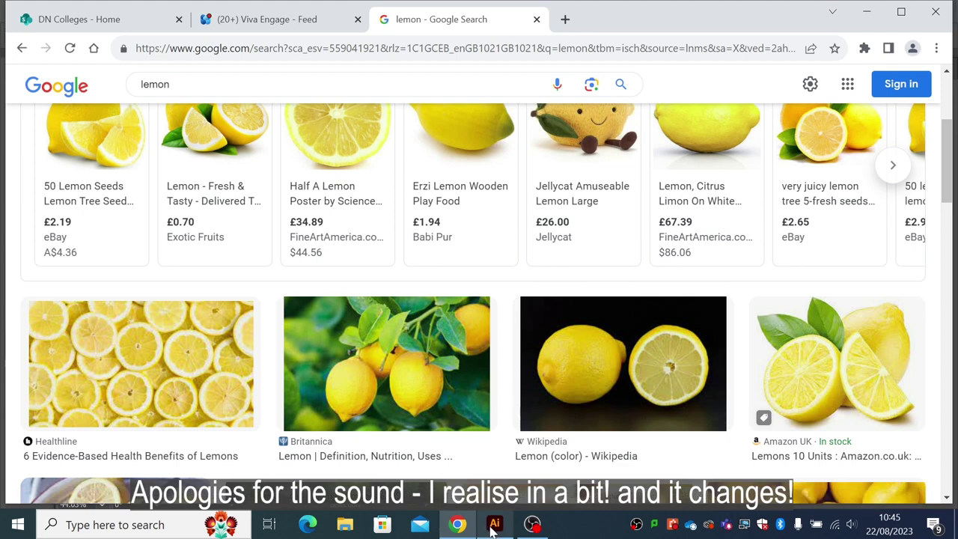
Paste the lemon photo into the Illustrator document and place it at the artboard's top-left corner.
mouse_move(494, 528)
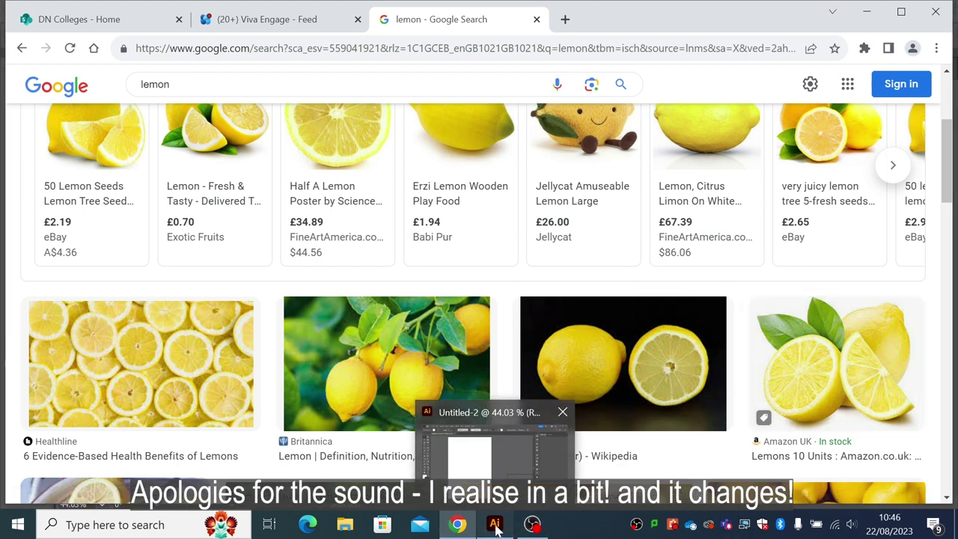
click(495, 527)
key(ctrl+v)
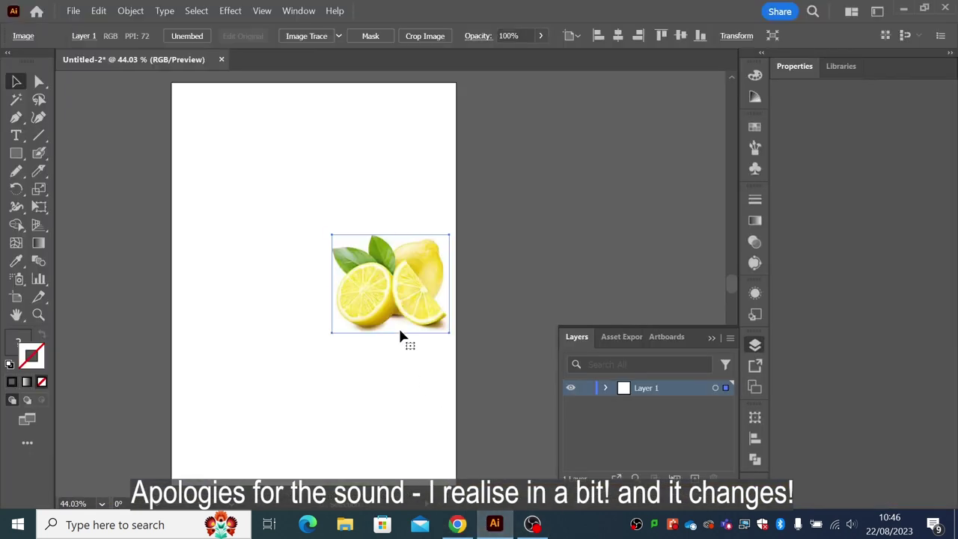
drag(403, 301, 196, 181)
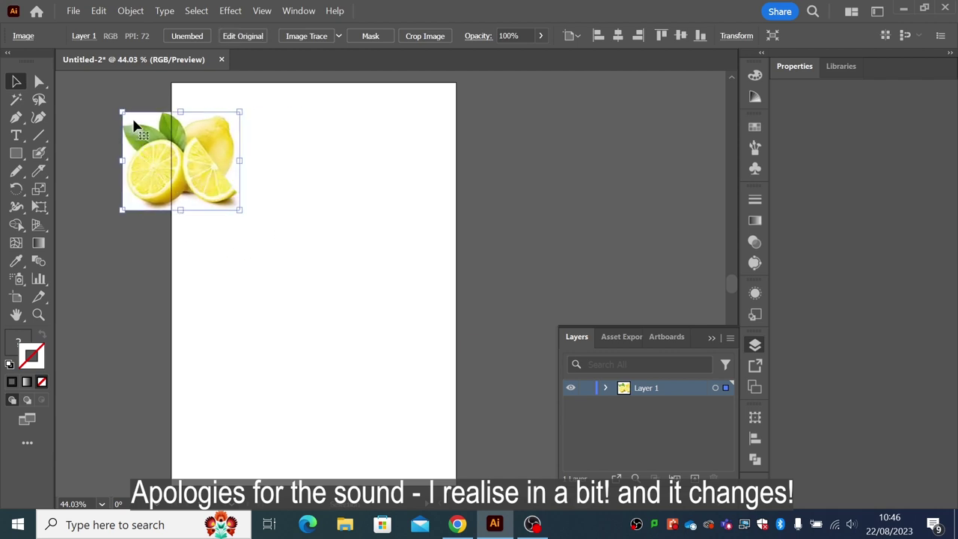
drag(137, 166, 233, 155)
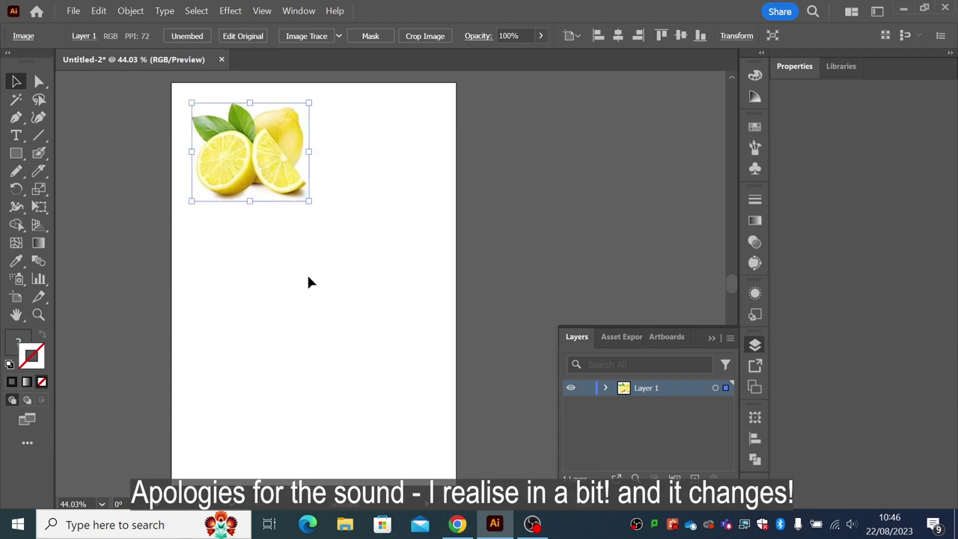
click(460, 526)
Search Google Images for 'melon' and narrow the results with the 'water' chip.
click(129, 87)
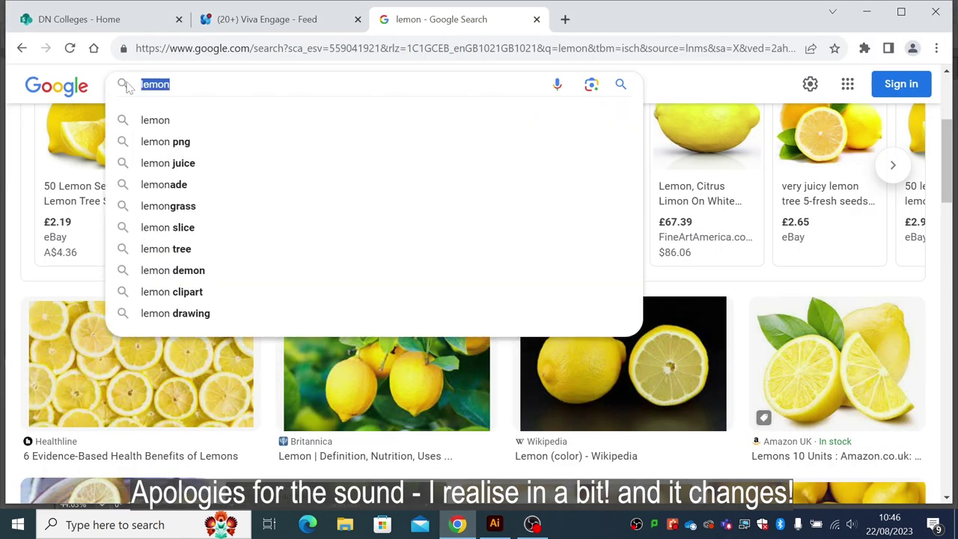
text(melon)
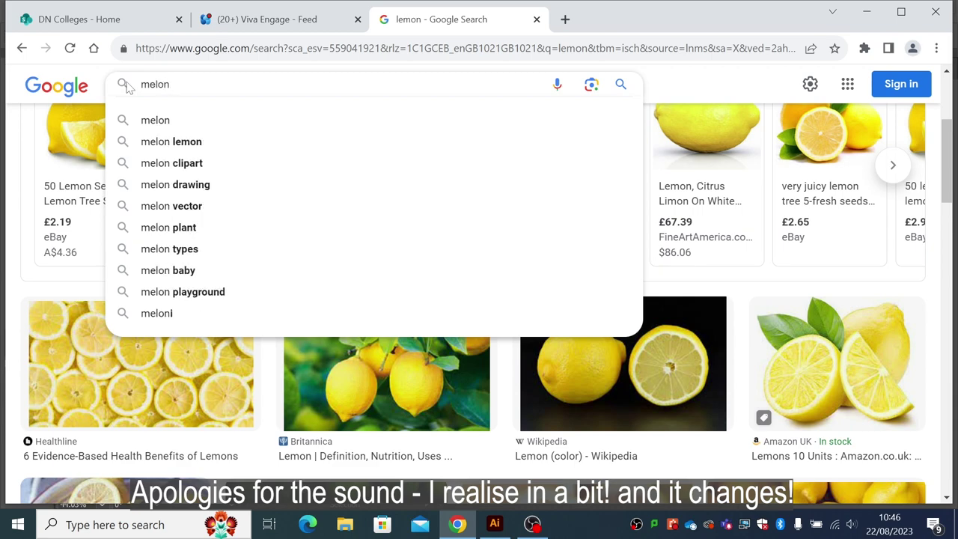
key(Return)
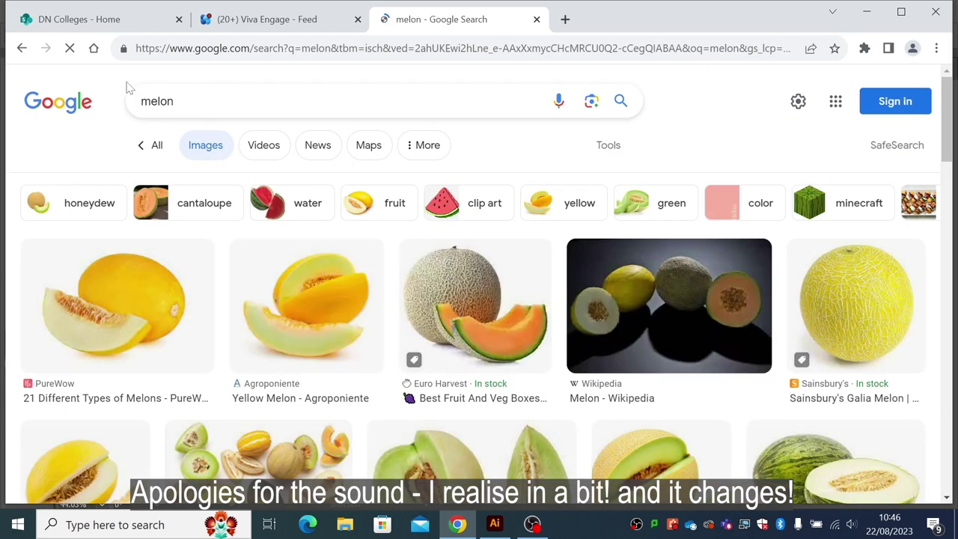
scroll(399, 183, down, 4)
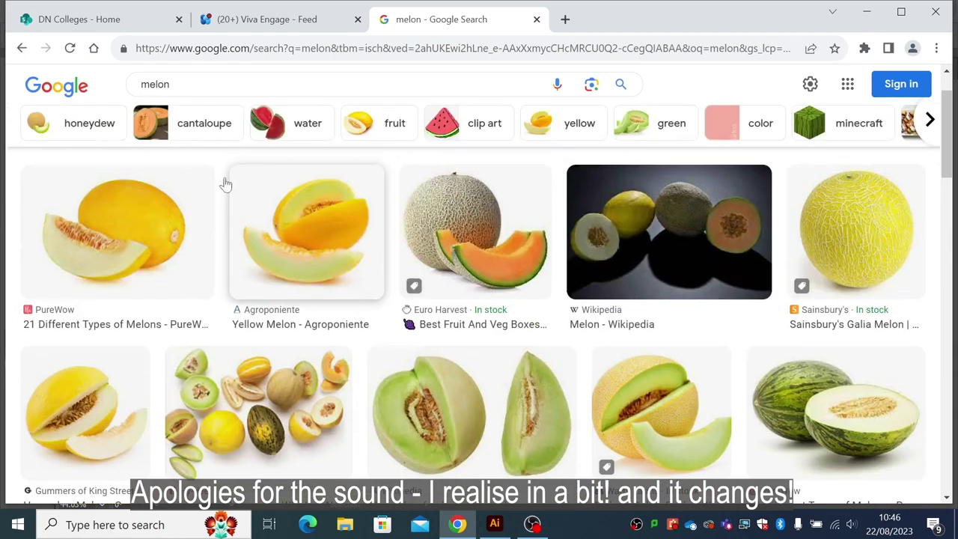
scroll(224, 182, up, 3)
click(277, 139)
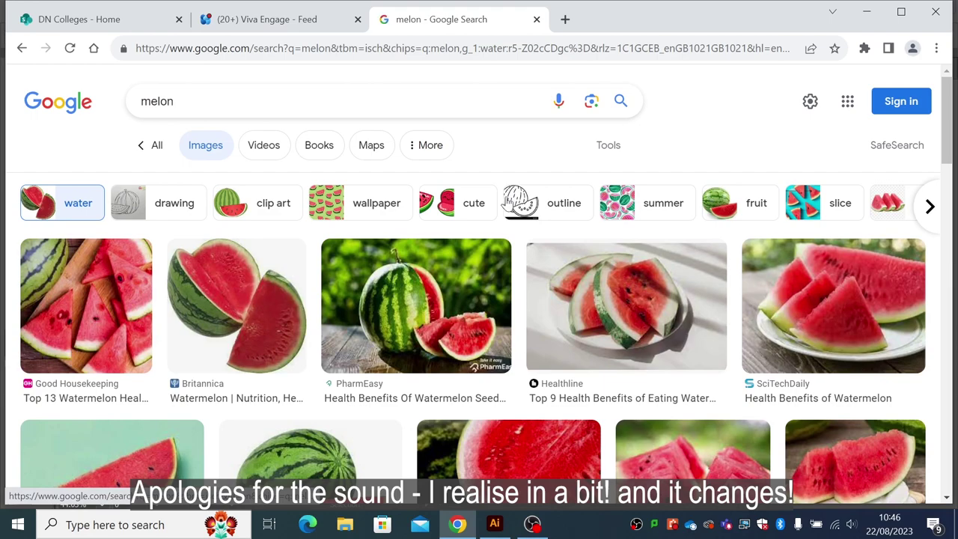
Copy the photo of a whole watermelon beside a cut wedge, then minimise Chrome.
scroll(504, 203, down, 3)
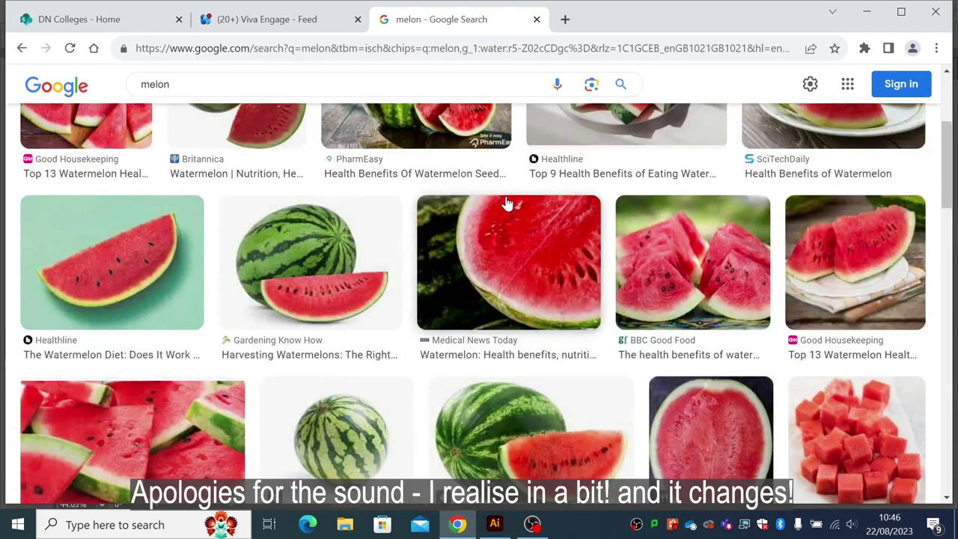
scroll(507, 203, down, 2)
scroll(507, 203, down, 2)
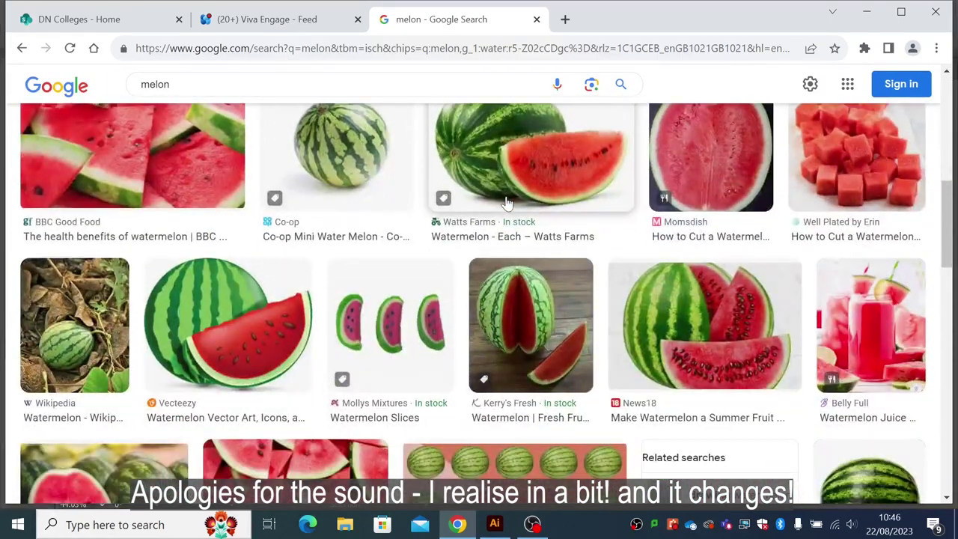
scroll(507, 203, down, 4)
scroll(507, 203, down, 2)
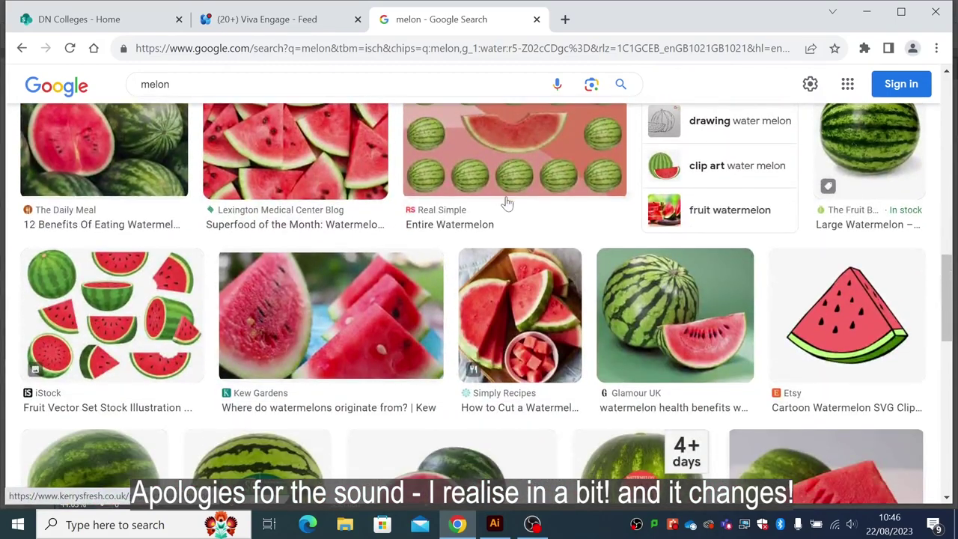
scroll(507, 203, down, 2)
scroll(506, 203, down, 2)
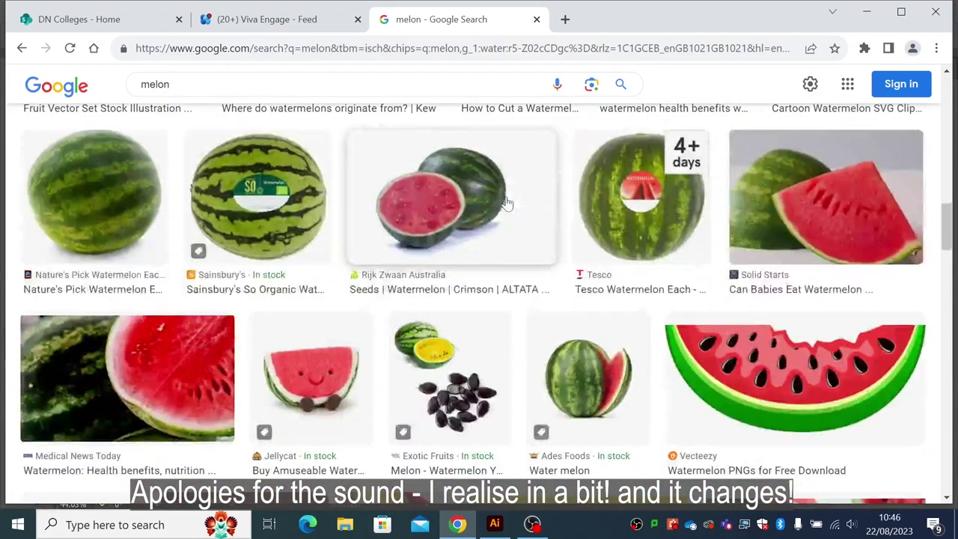
scroll(506, 203, down, 2)
scroll(506, 202, down, 1)
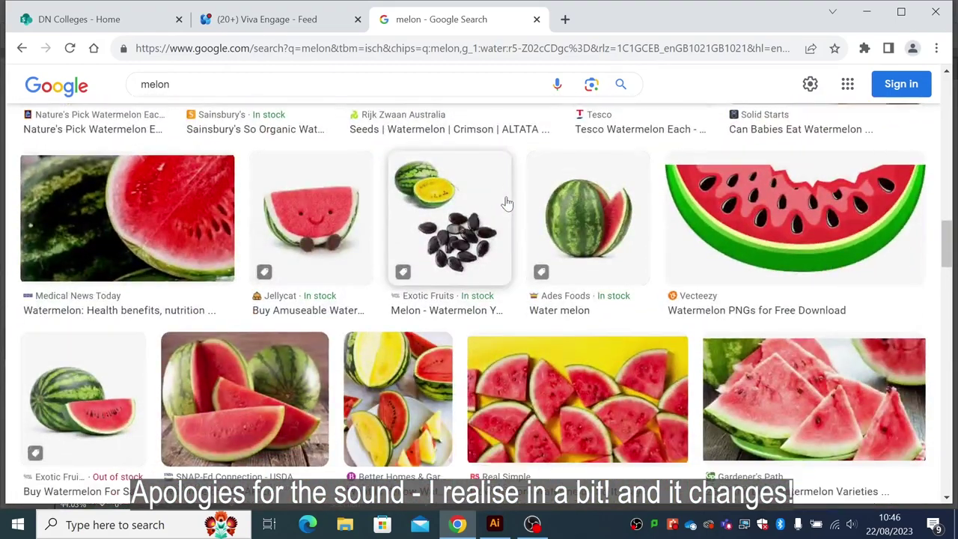
scroll(507, 203, down, 1)
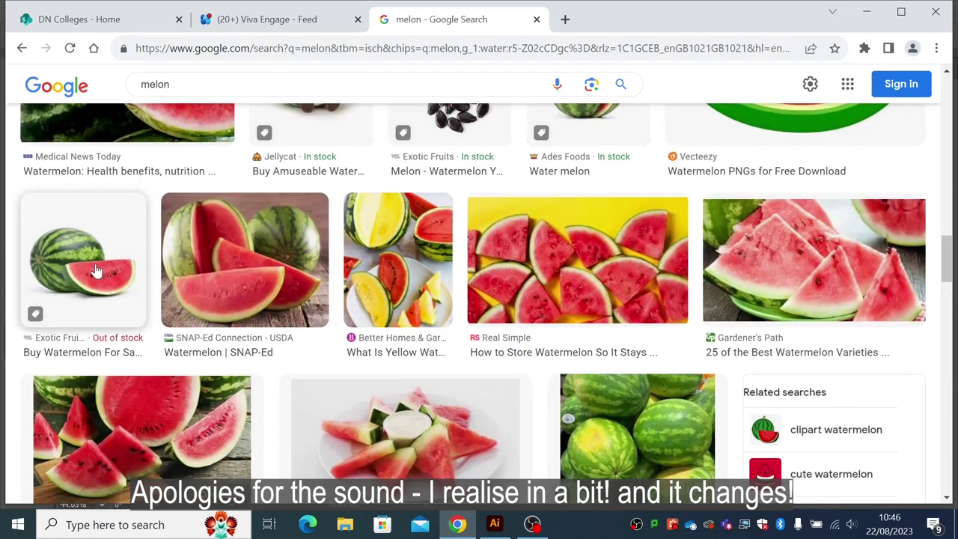
click(95, 271)
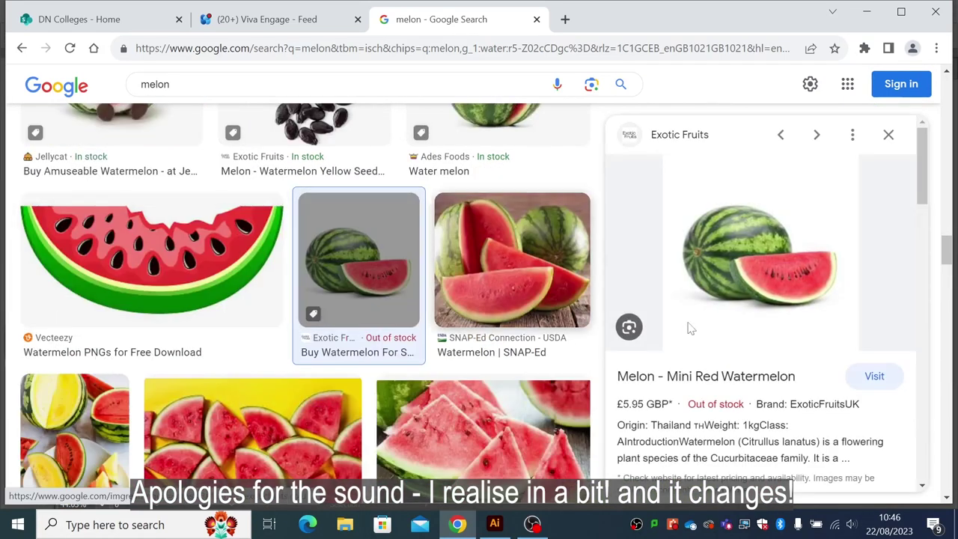
right_click(742, 275)
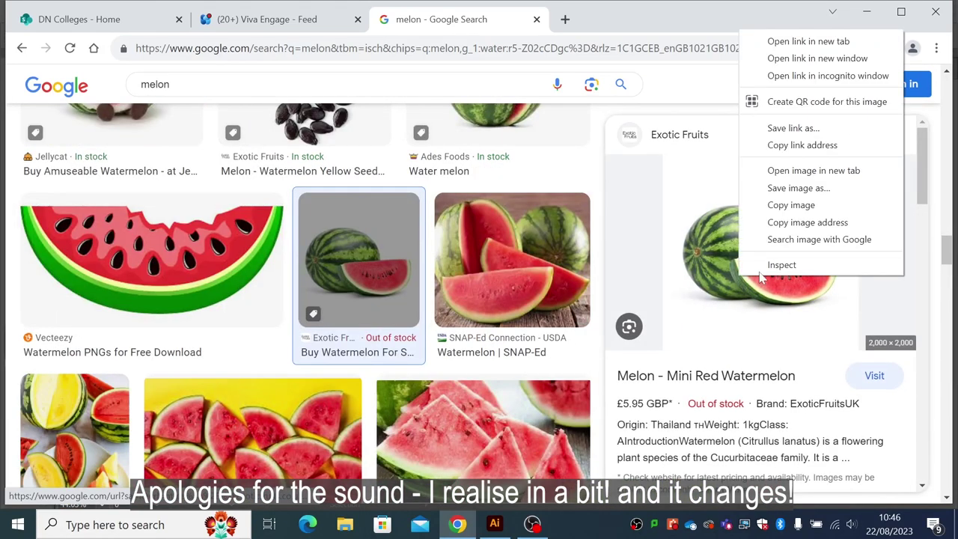
click(779, 205)
click(867, 12)
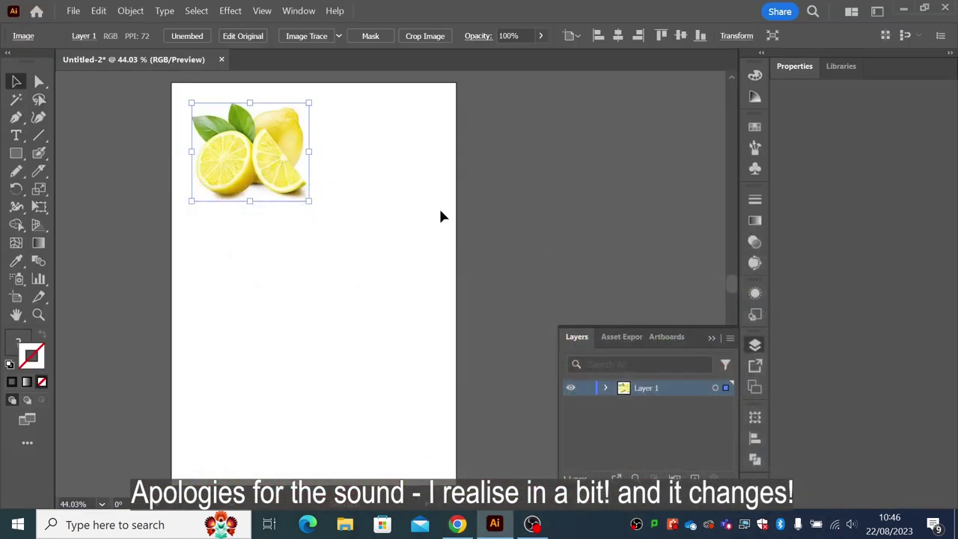
Paste the watermelon photo and scale it down with its corner handles.
click(439, 207)
key(ctrl+v)
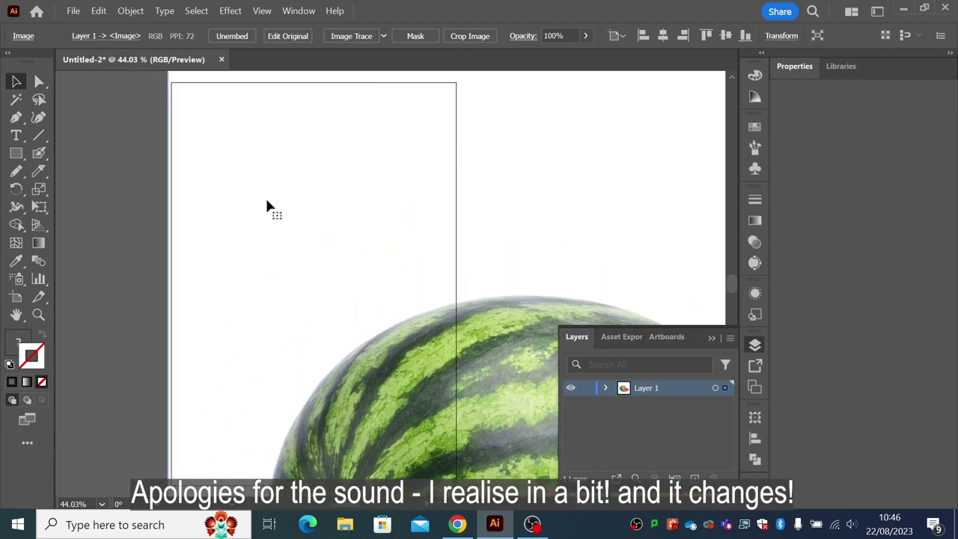
drag(174, 147, 368, 304)
drag(389, 345, 346, 157)
drag(403, 173, 417, 149)
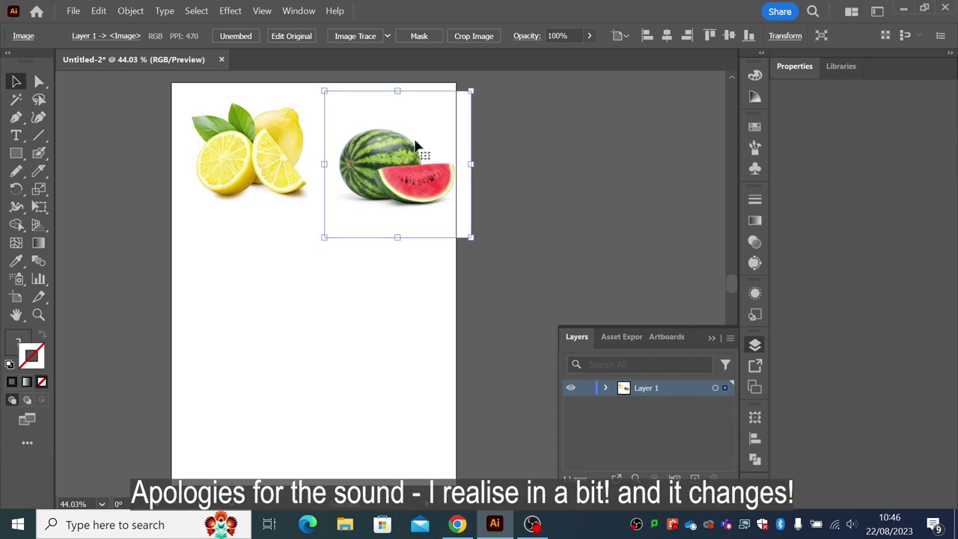
drag(479, 232, 440, 222)
Fine-tune the watermelon and lemon photos so they sit side by side along the top.
drag(408, 192, 399, 201)
drag(302, 188, 345, 200)
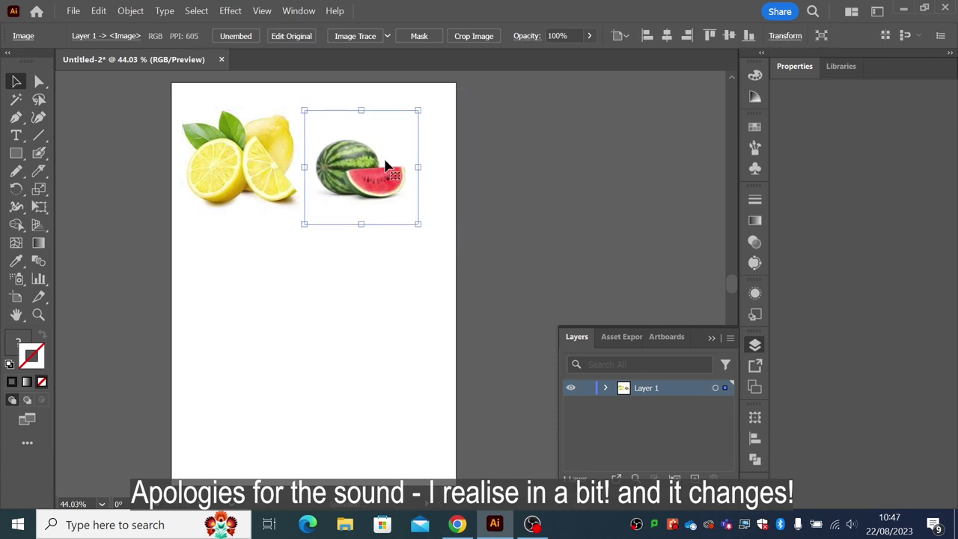
drag(447, 107, 440, 90)
drag(383, 170, 390, 173)
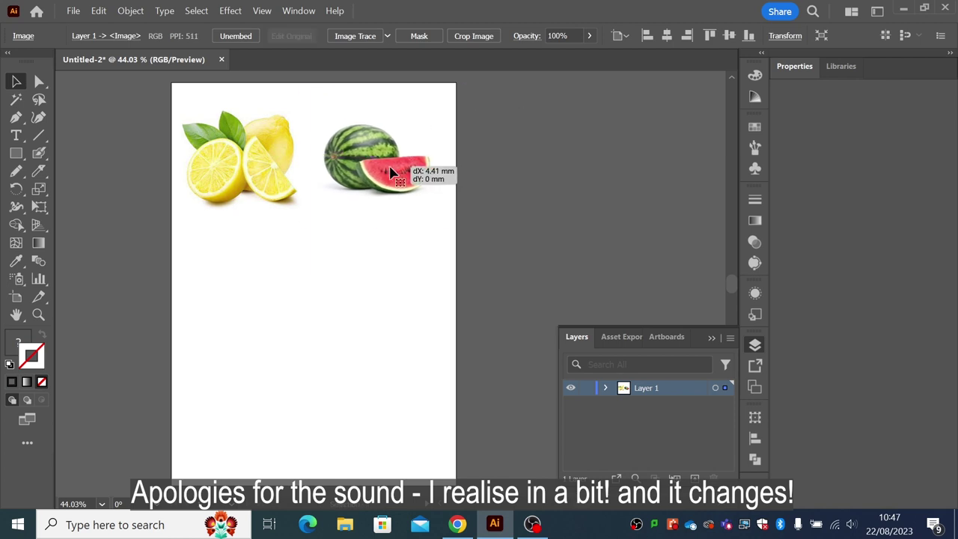
drag(269, 173, 272, 173)
click(263, 237)
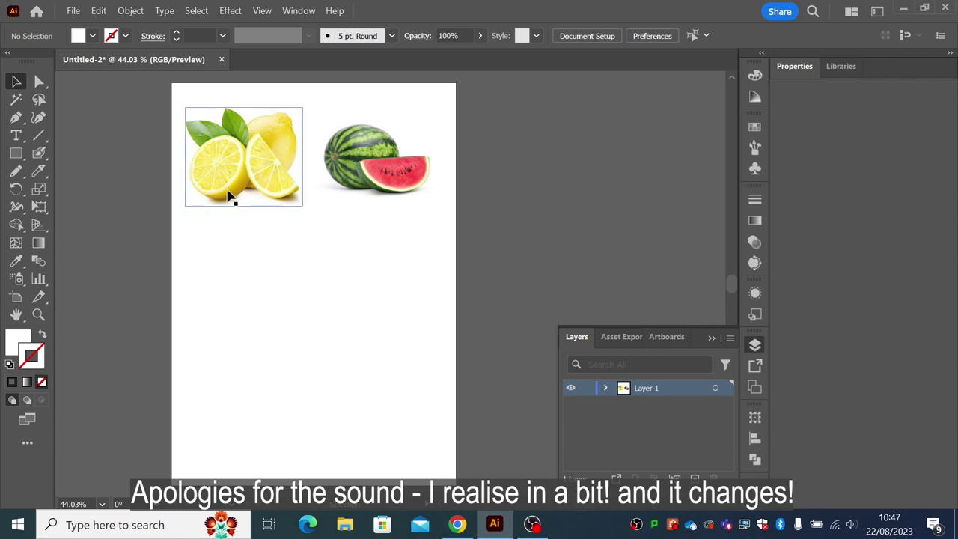
click(38, 314)
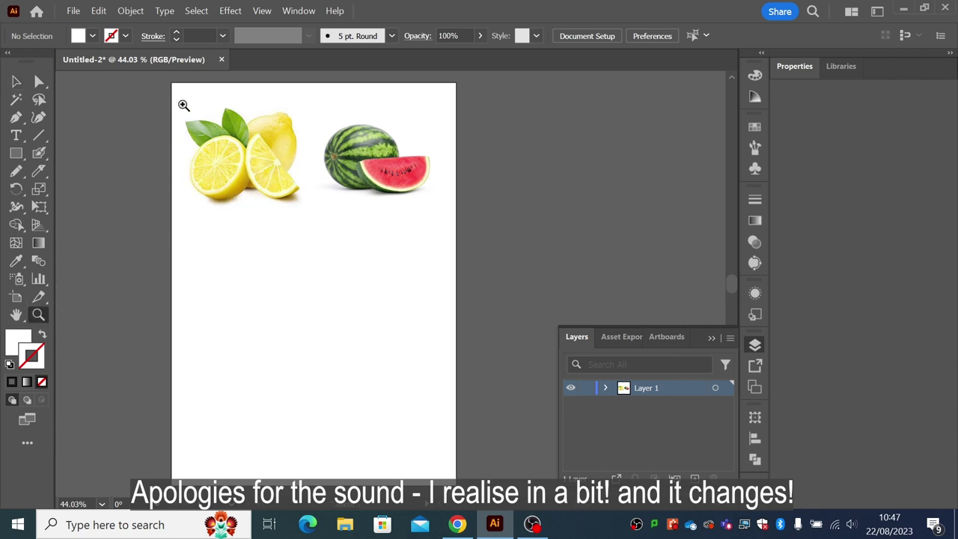
drag(184, 102, 336, 246)
click(17, 80)
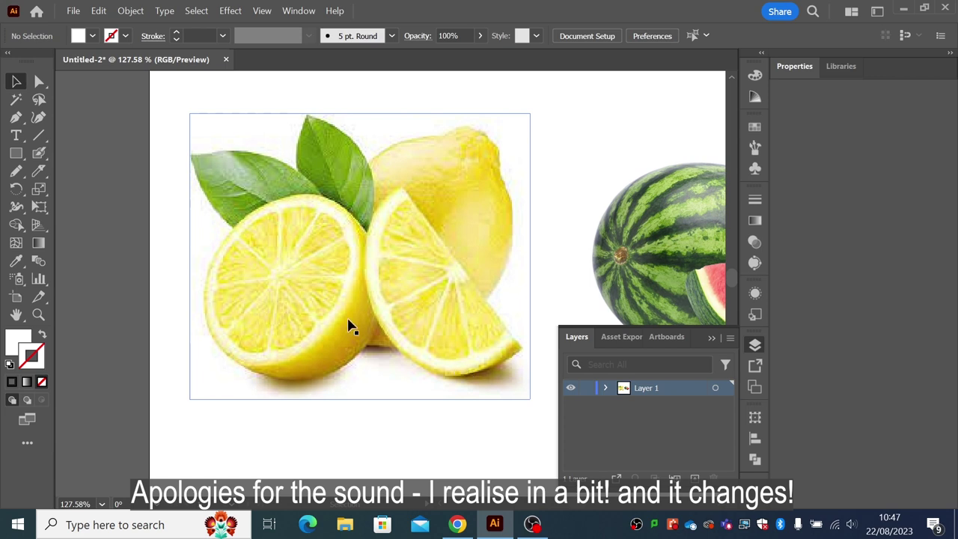
click(39, 315)
alt+click(396, 372)
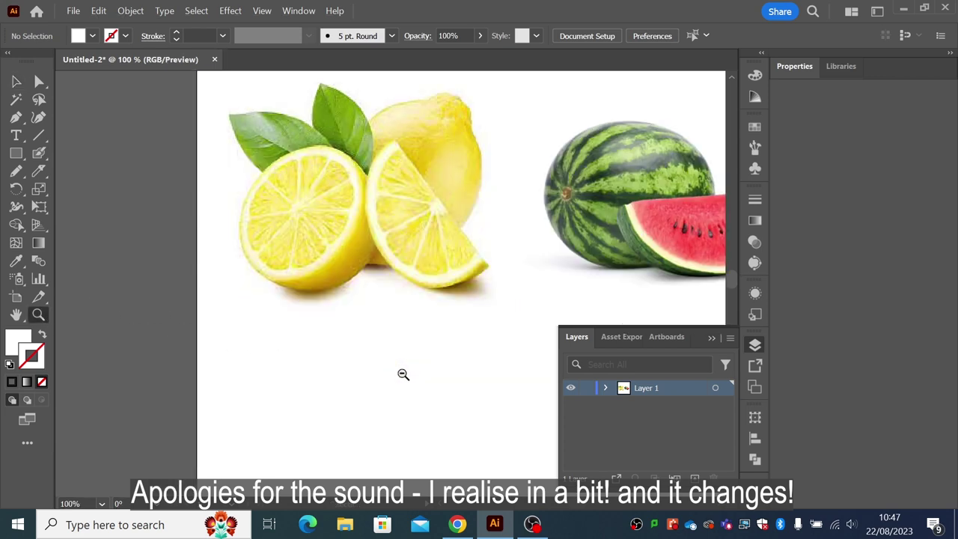
alt+click(430, 350)
drag(434, 349, 353, 344)
alt+click(339, 344)
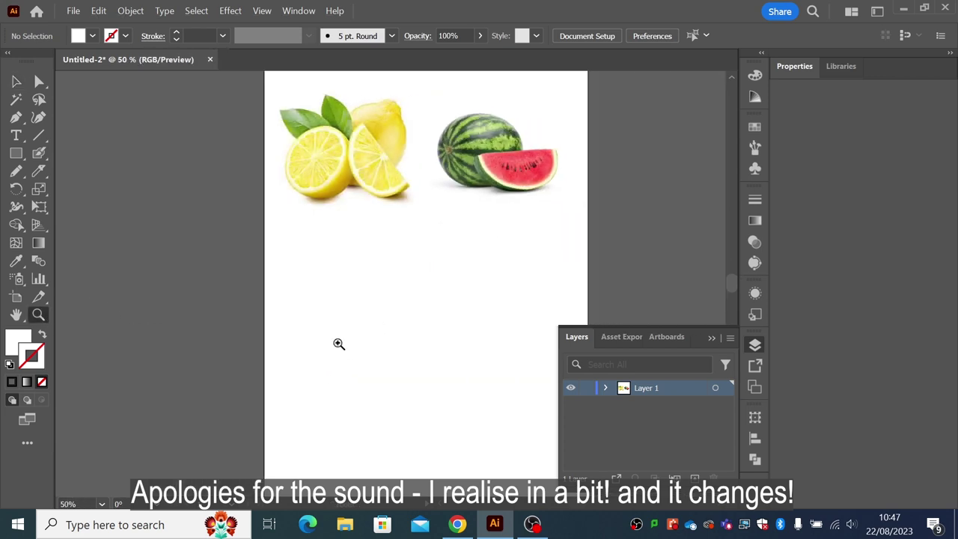
click(16, 81)
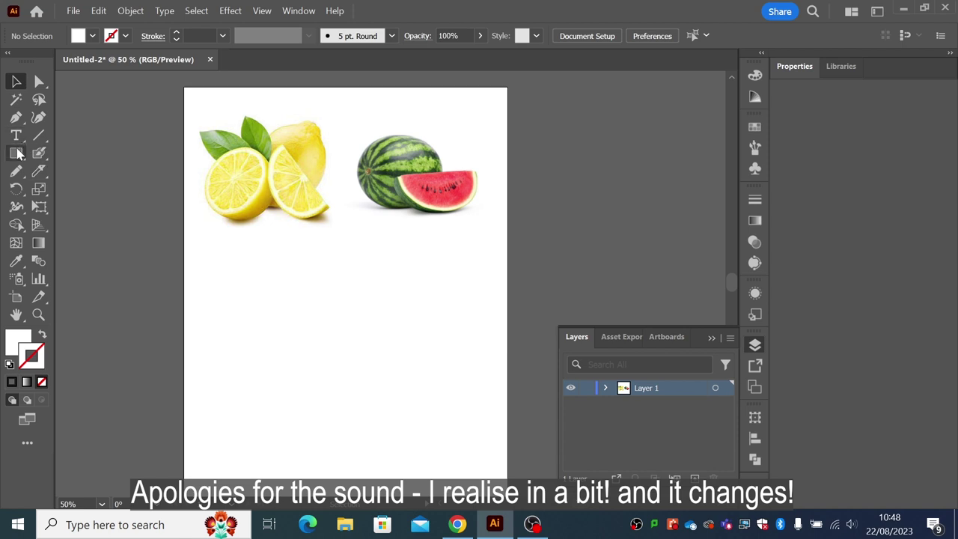
Draw a circle below the fruit photos with the Ellipse tool and give it a magenta stroke.
drag(16, 152, 60, 189)
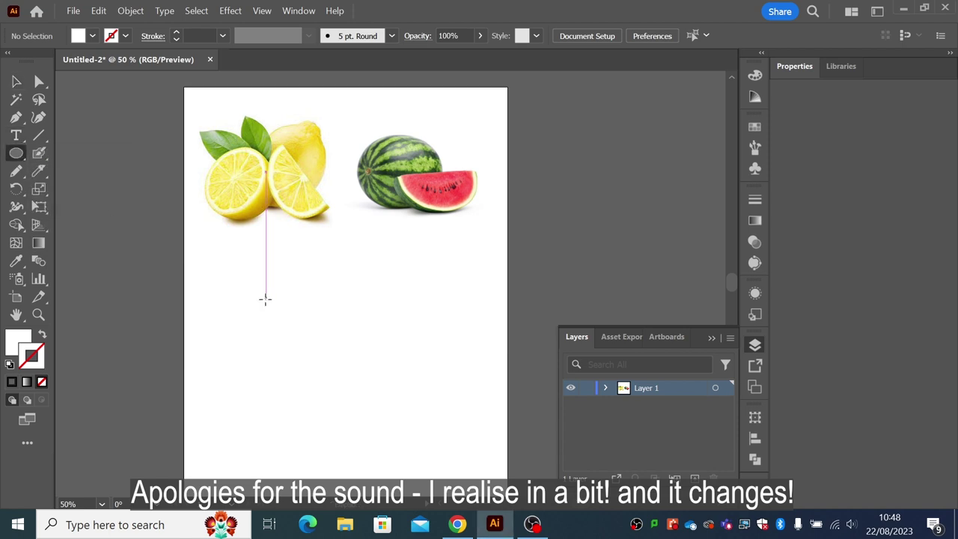
drag(235, 291, 397, 450)
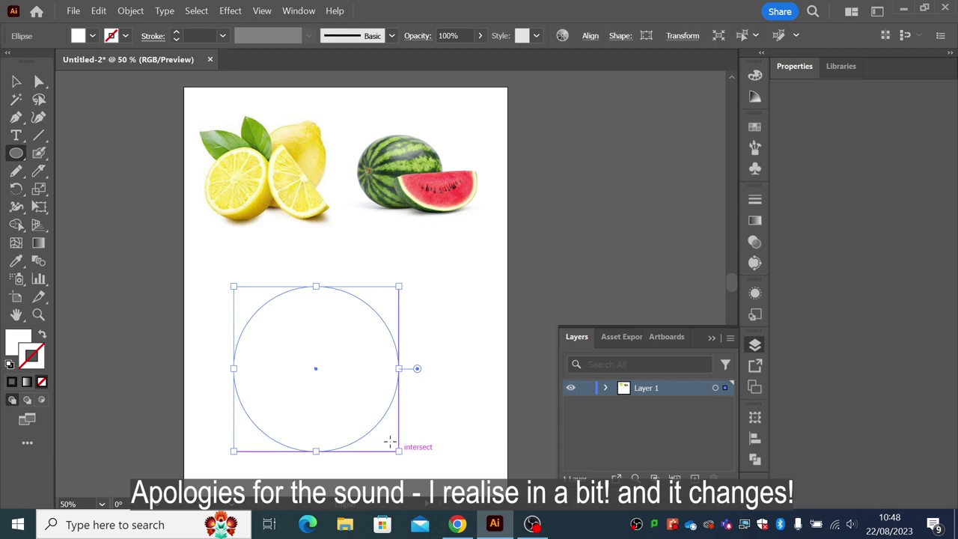
click(125, 36)
click(104, 60)
key(Escape)
Set the circle's stroke weight to 4 pt and nudge the circle up slightly.
key(v)
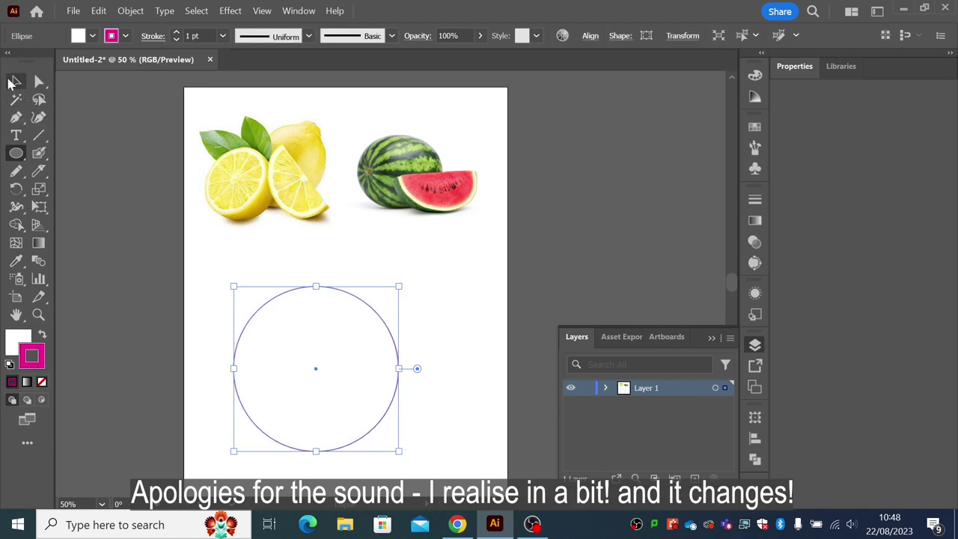
click(120, 199)
click(254, 318)
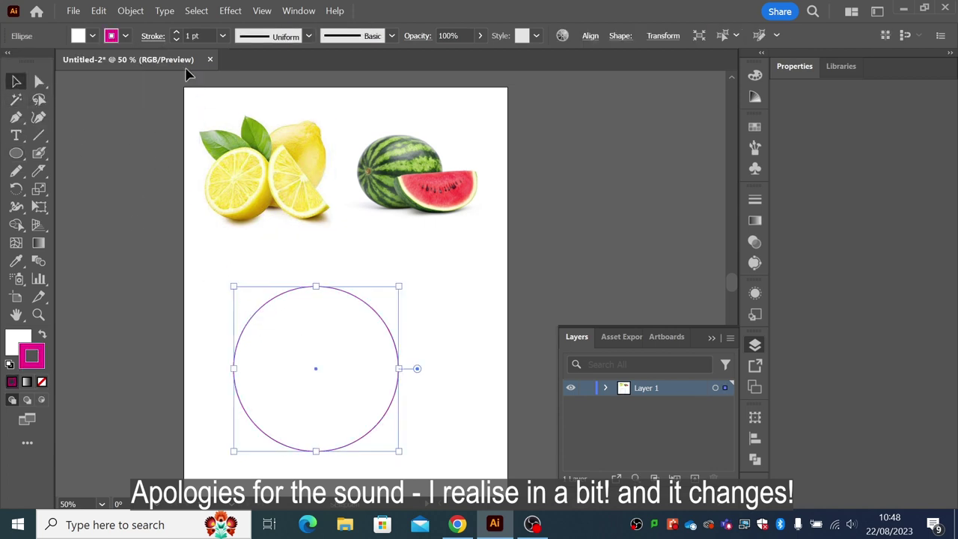
click(176, 33)
click(177, 33)
click(176, 35)
click(175, 249)
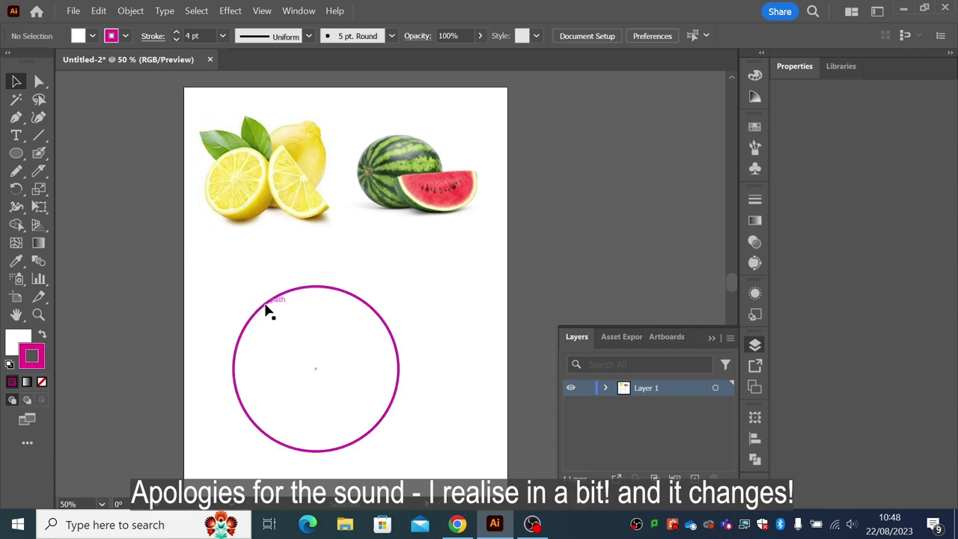
drag(266, 308, 263, 290)
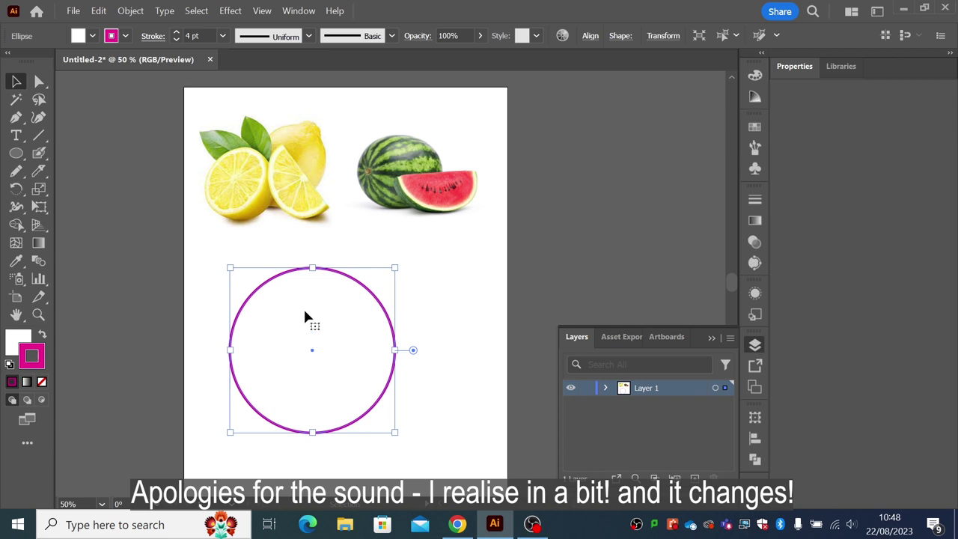
Draw vertical, horizontal and two diagonal lines through the circle's centre.
click(40, 137)
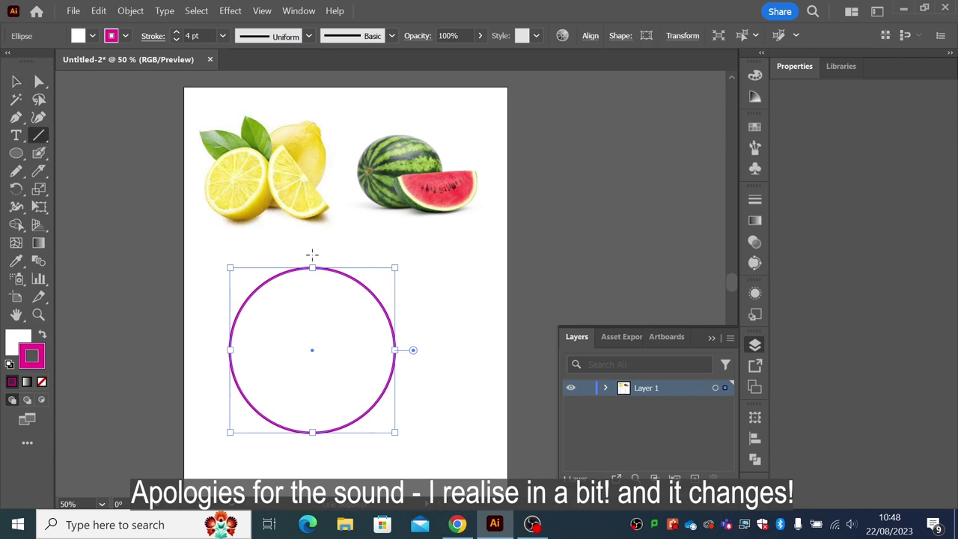
drag(312, 255, 313, 455)
drag(312, 349, 412, 348)
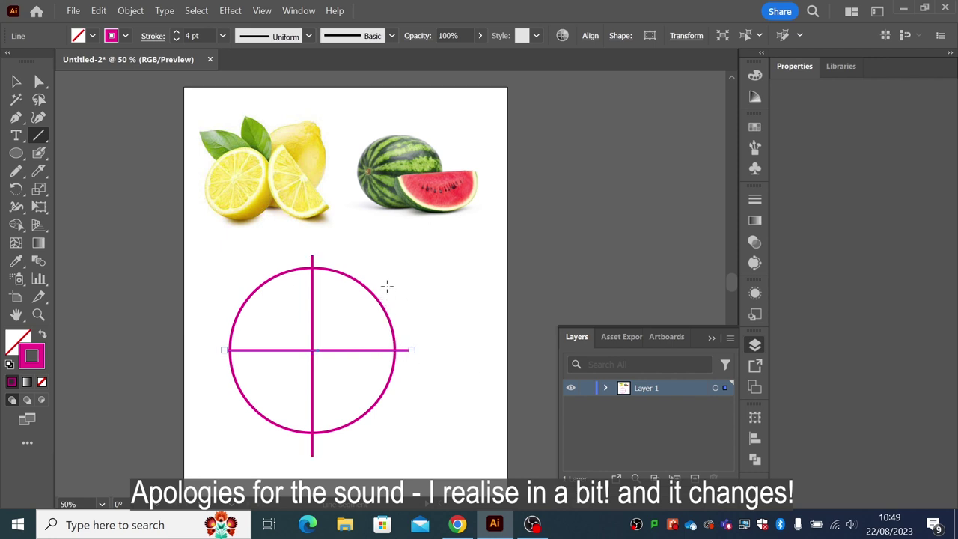
drag(384, 284, 239, 429)
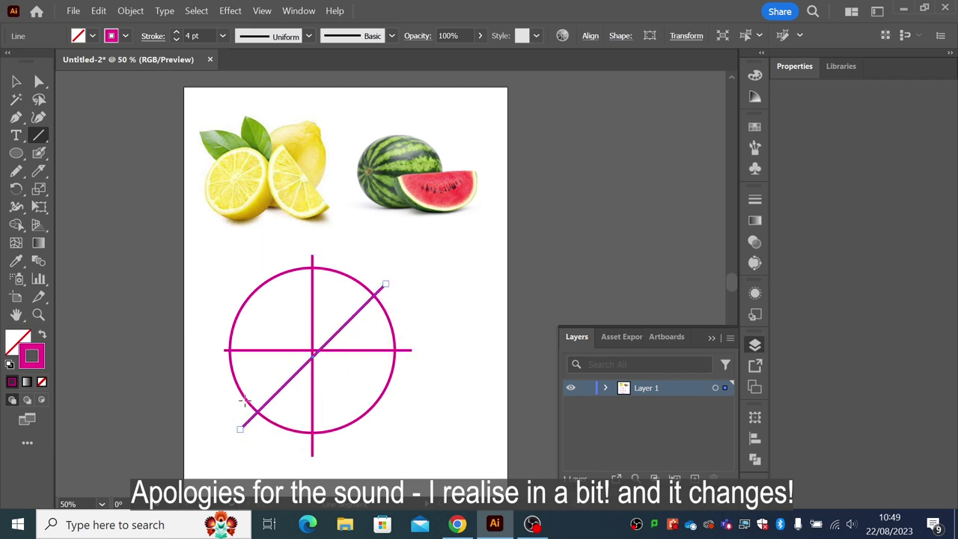
drag(243, 283, 393, 431)
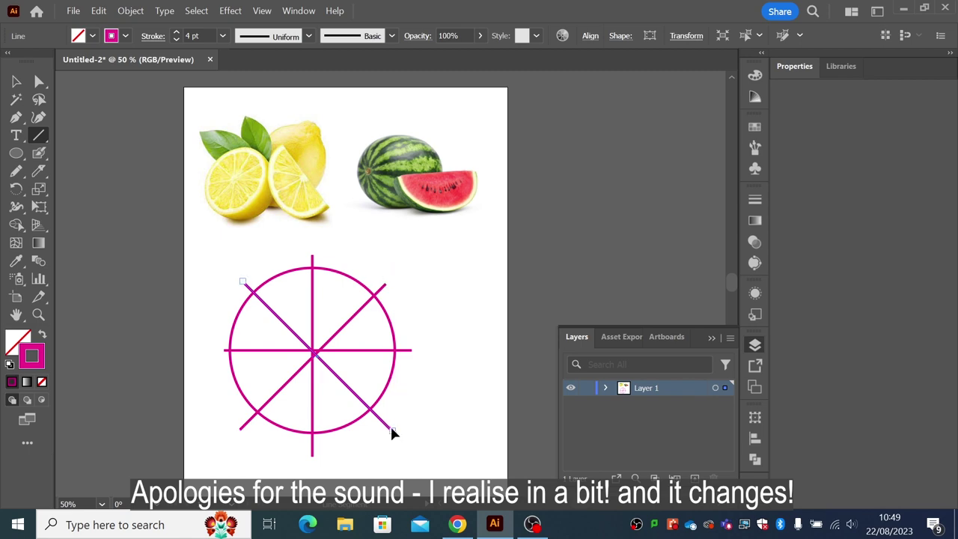
Zoom in on the line crossing and drag the diagonals onto the circle's centre.
click(38, 314)
drag(306, 342, 398, 408)
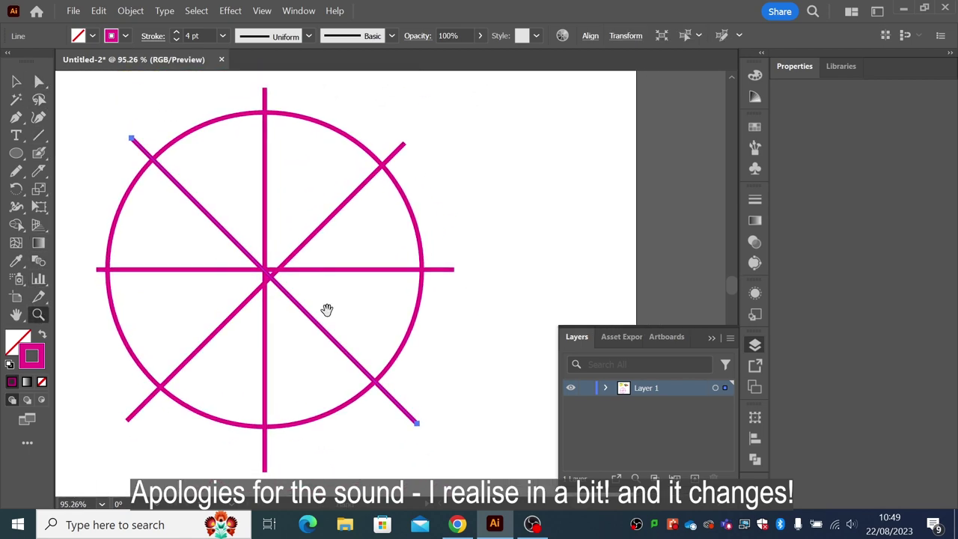
drag(327, 310, 423, 363)
click(39, 80)
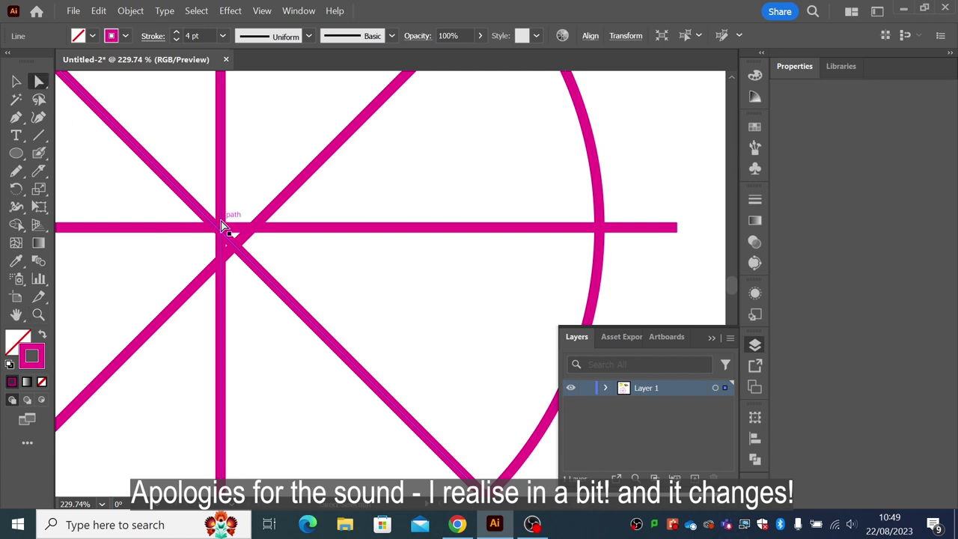
drag(259, 224, 238, 217)
drag(231, 249, 234, 249)
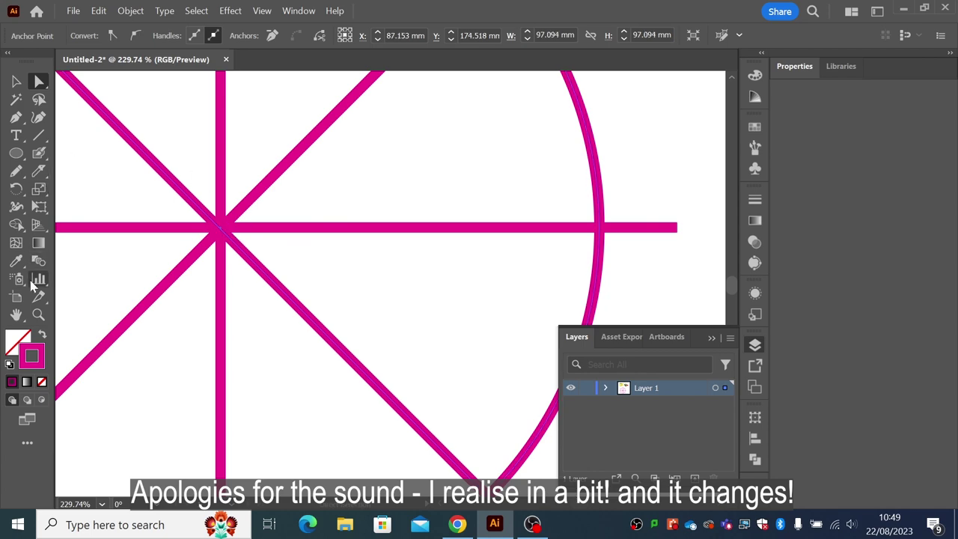
Switch to Outline view and shift a diagonal path onto the centre point.
click(39, 315)
drag(185, 214, 406, 346)
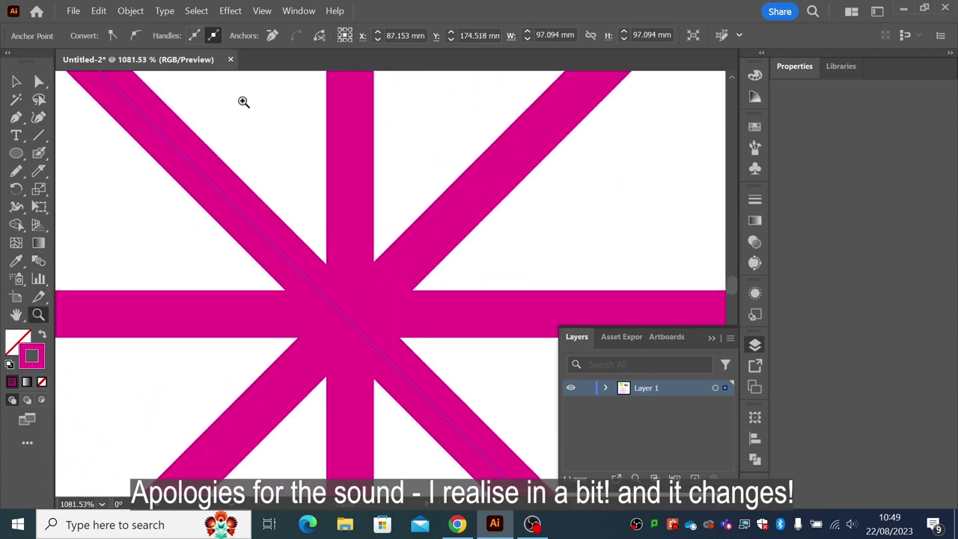
click(262, 11)
click(284, 41)
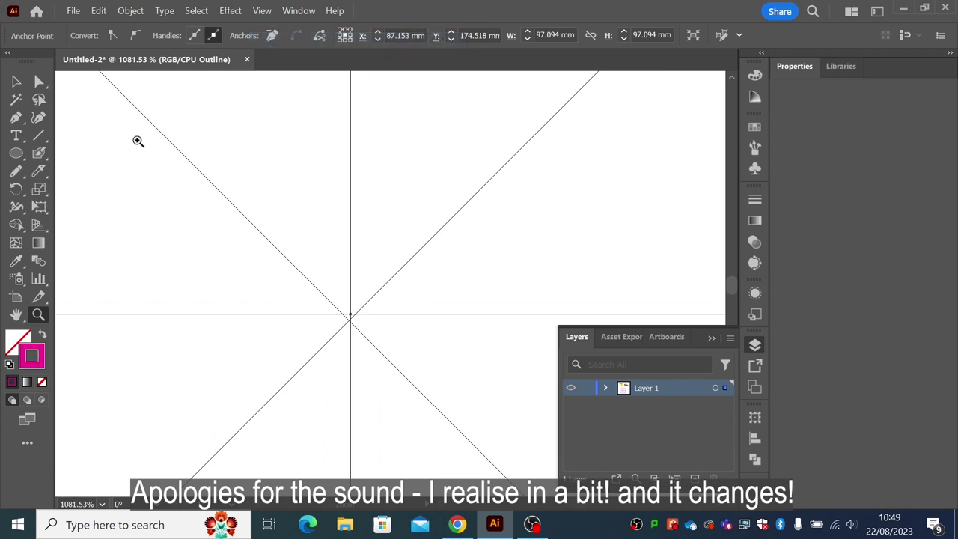
click(39, 80)
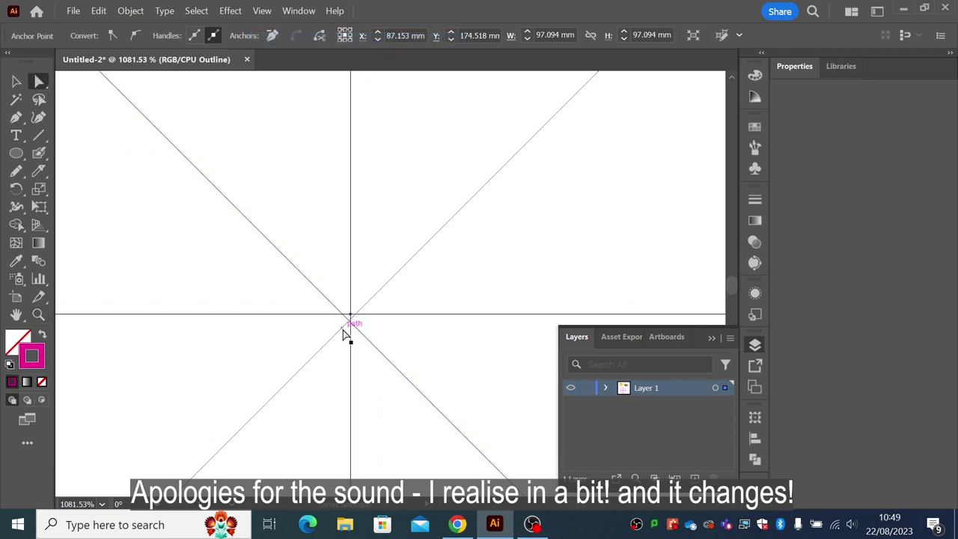
drag(341, 324, 452, 395)
Magnify the crossing further and align the diagonal's anchor exactly at the centre.
click(38, 315)
drag(160, 128, 223, 193)
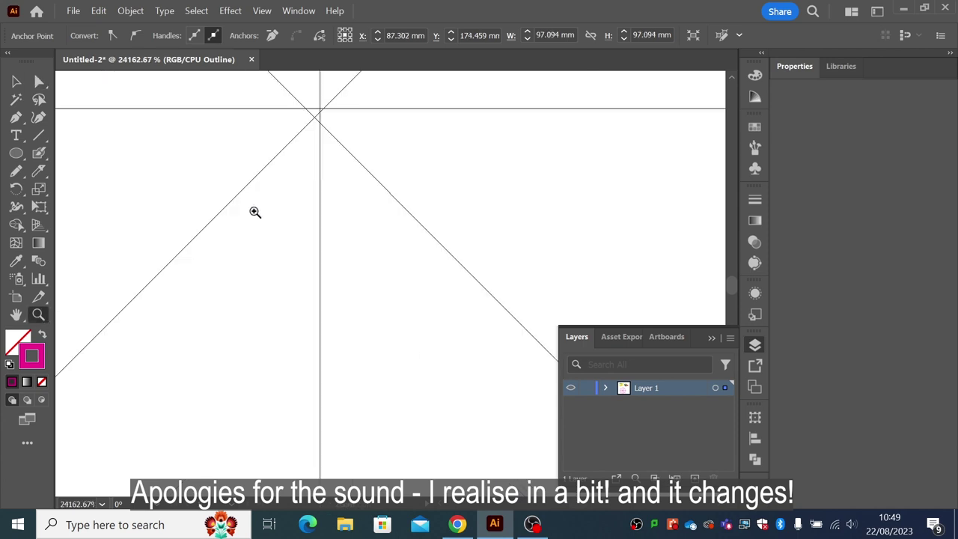
click(39, 81)
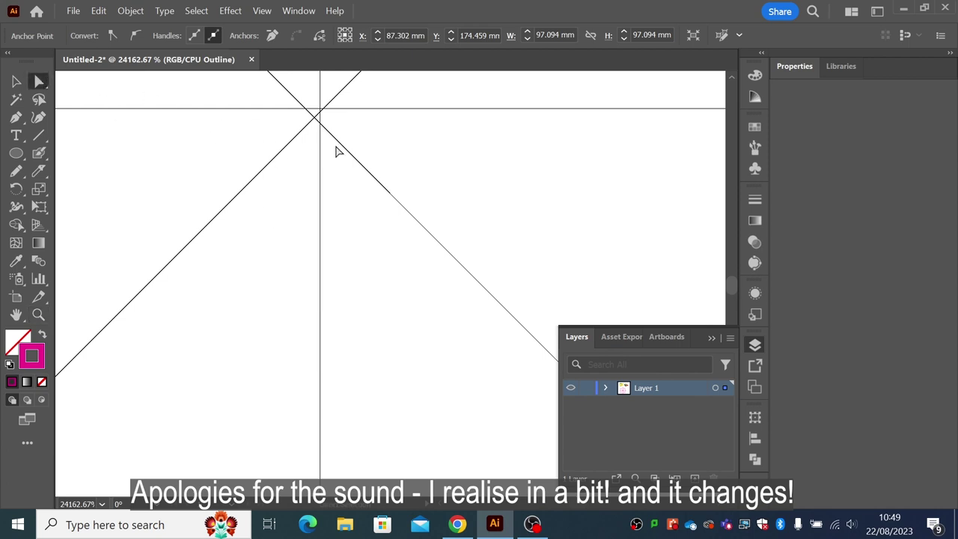
drag(341, 145, 343, 135)
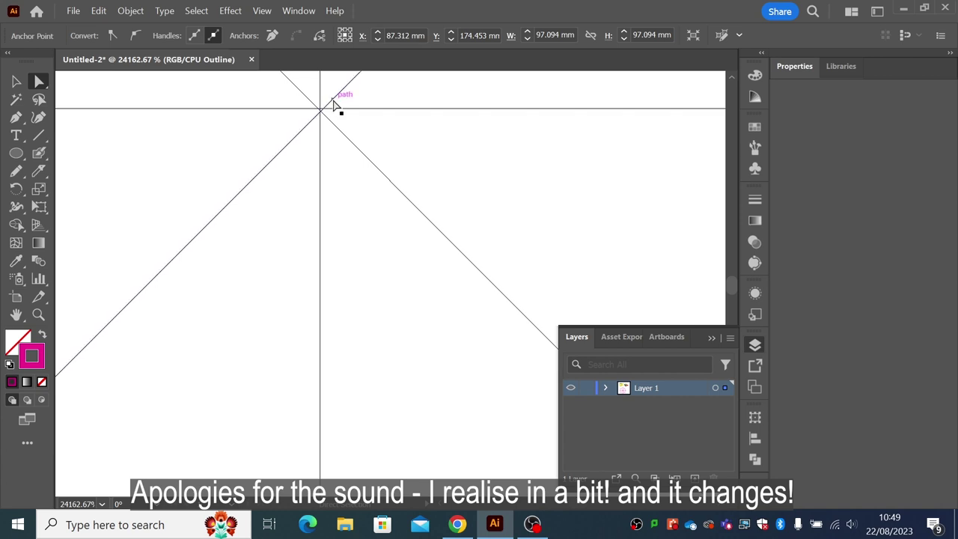
drag(335, 101, 333, 158)
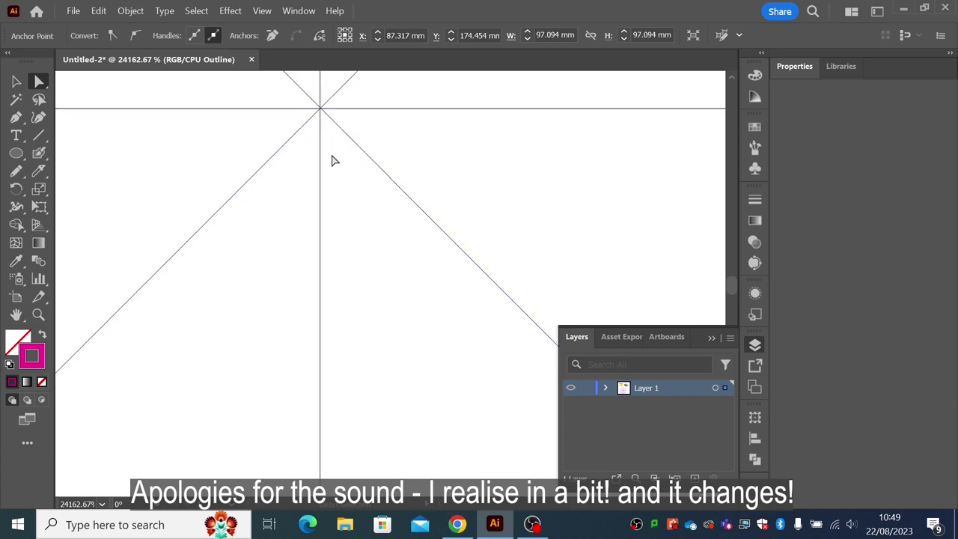
click(38, 315)
Zoom back out to 50% to see the whole circle and pick the Selection tool.
alt+click(347, 314)
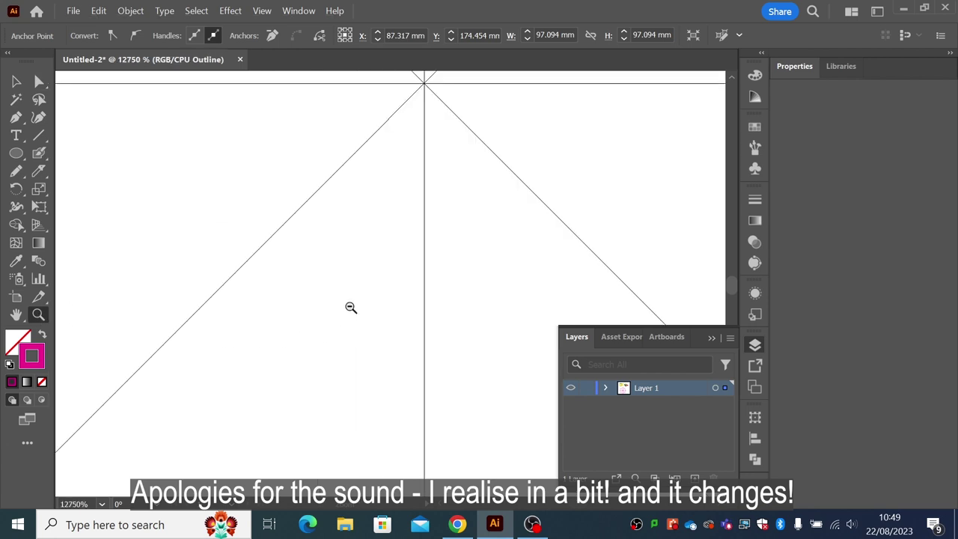
alt+click(348, 314)
alt+click(350, 308)
alt+click(350, 308)
alt+click(351, 308)
alt+click(350, 308)
alt+click(350, 307)
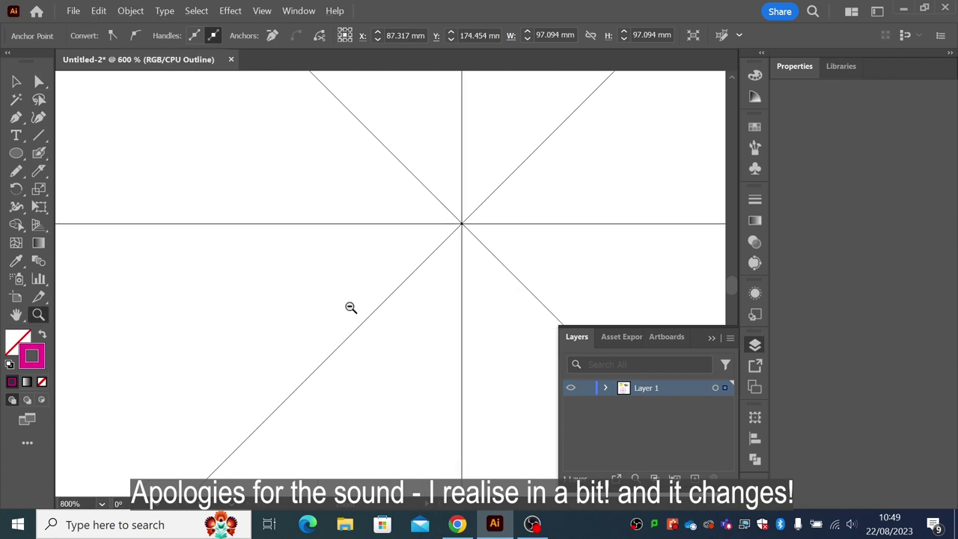
alt+click(350, 307)
alt+click(350, 307)
alt+click(351, 308)
alt+click(350, 308)
alt+click(350, 307)
alt+click(350, 308)
alt+click(350, 307)
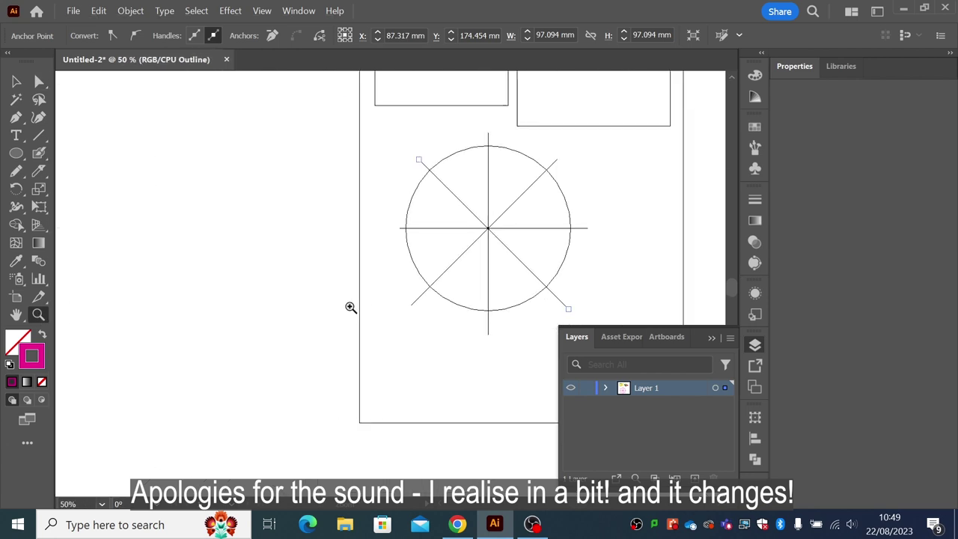
scroll(379, 293, right, 5)
scroll(322, 289, up, 1)
click(16, 81)
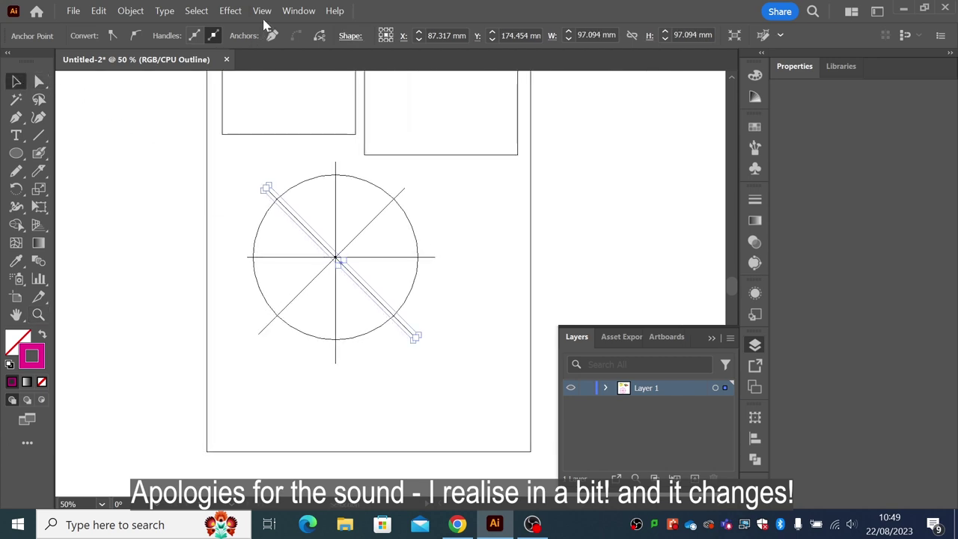
click(262, 11)
Return to Preview mode and divide the circle along its four lines with Pathfinder > Divide.
click(266, 55)
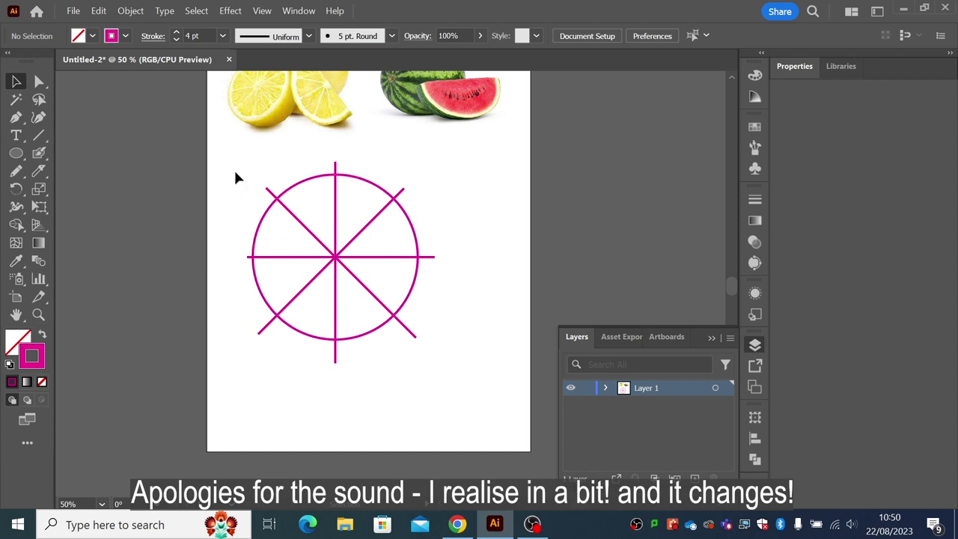
drag(234, 164, 440, 371)
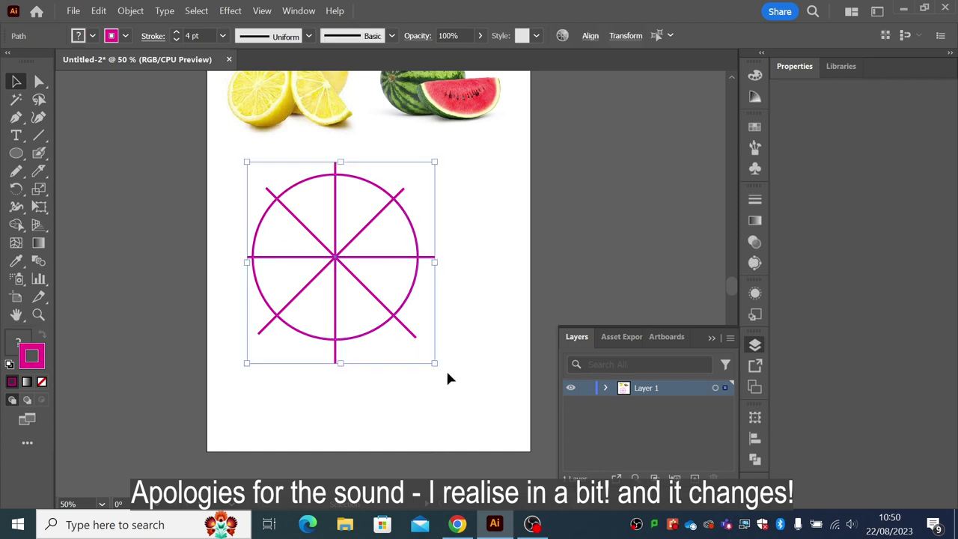
click(755, 459)
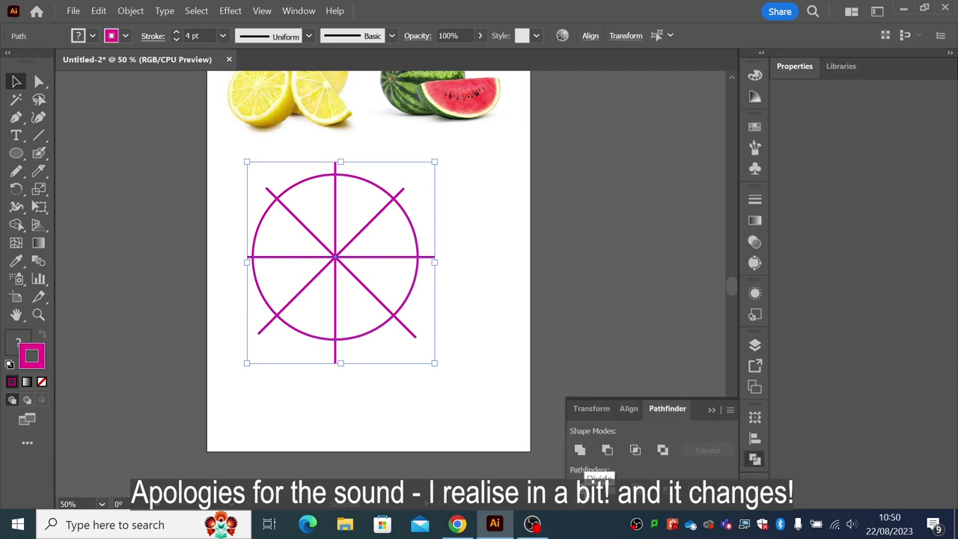
click(581, 483)
click(438, 284)
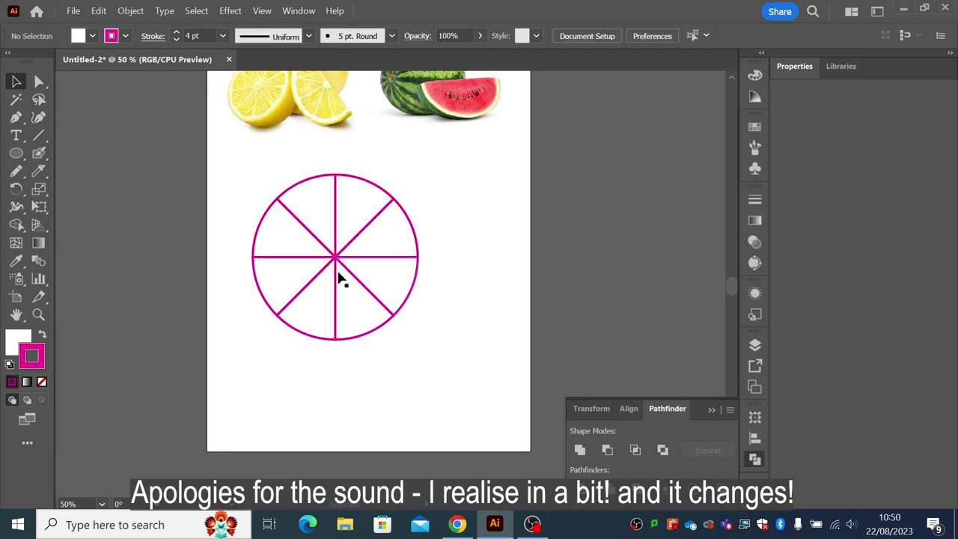
Ungroup the divided pieces and test-drag individual wedges, undoing each move.
drag(258, 288, 226, 306)
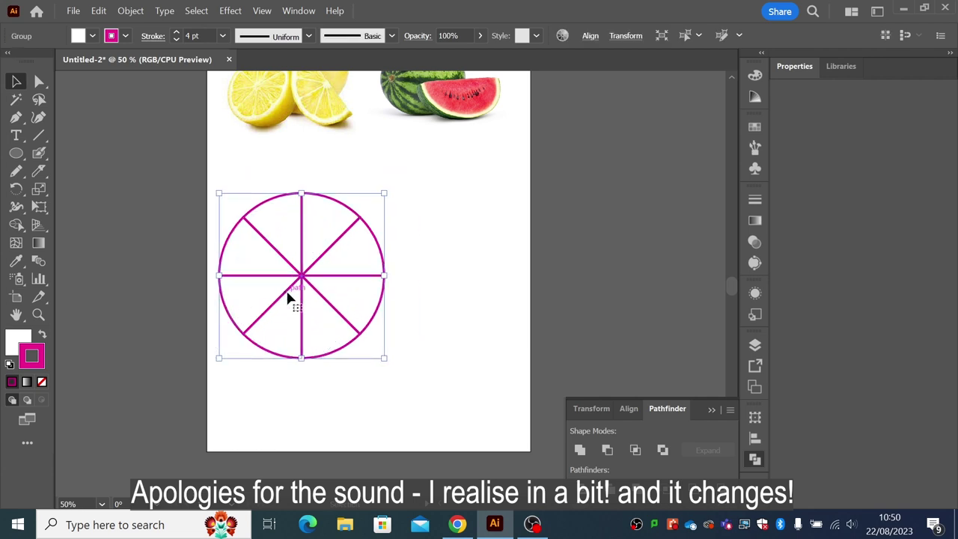
key(ctrl+z)
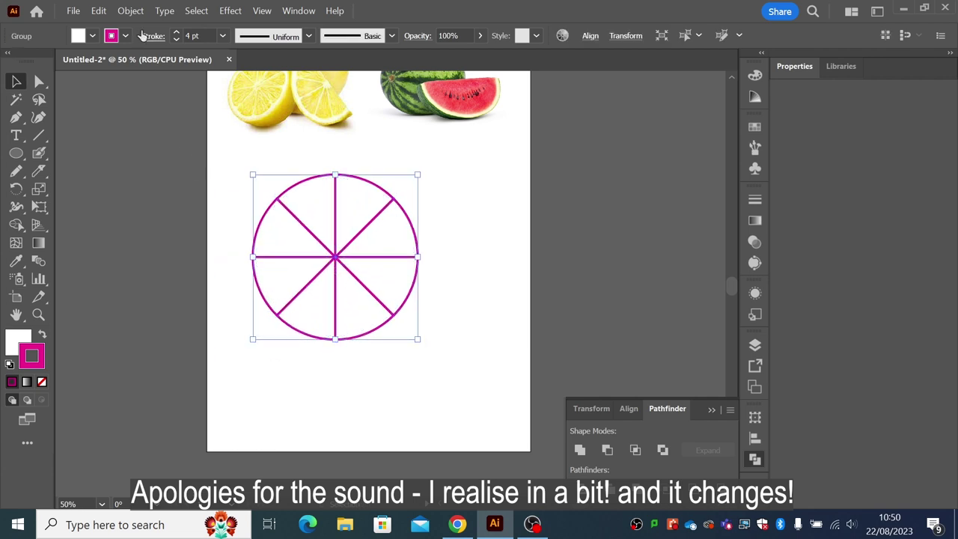
click(130, 10)
click(192, 196)
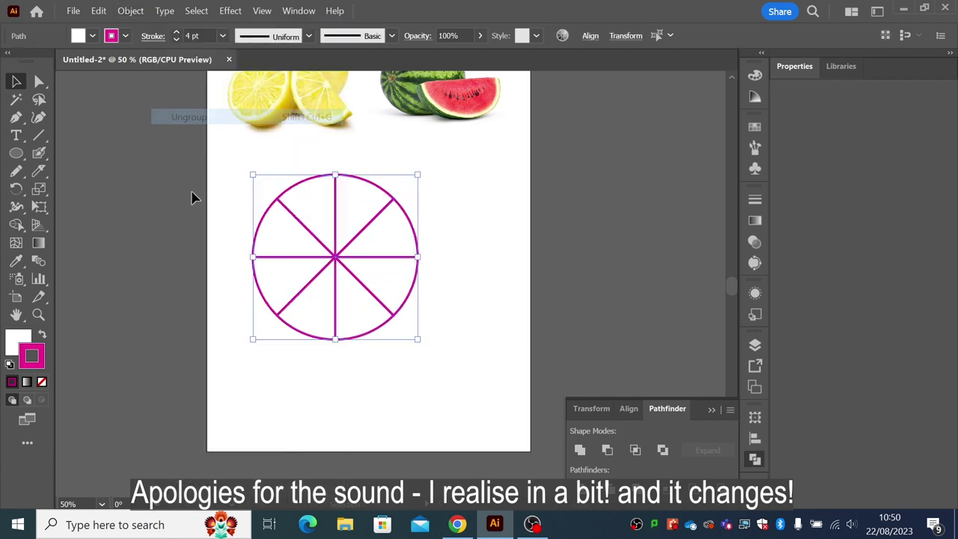
drag(256, 277, 216, 286)
key(ctrl+z)
drag(262, 224, 231, 205)
key(ctrl+z)
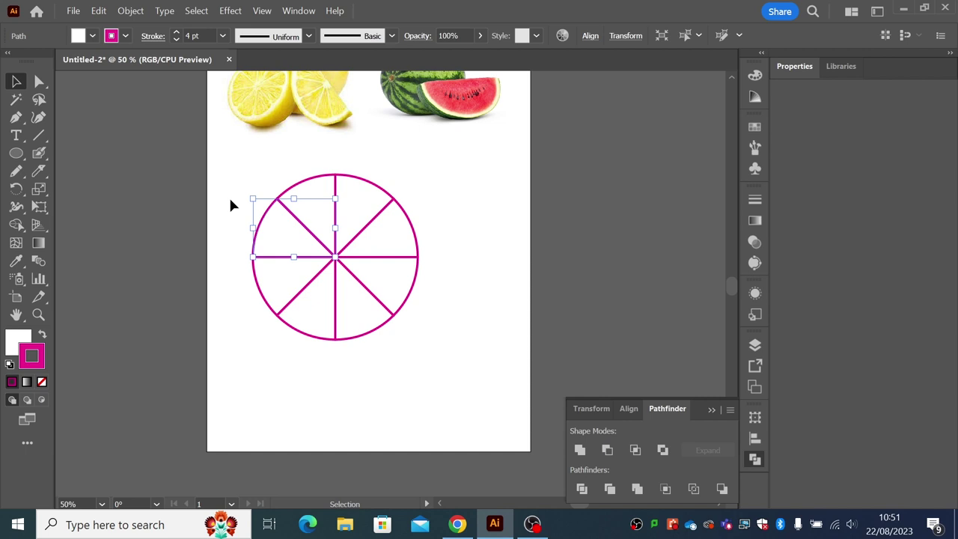
Marquee-select the divided circle, drag it slightly down and right, then reselect all wedges.
click(256, 181)
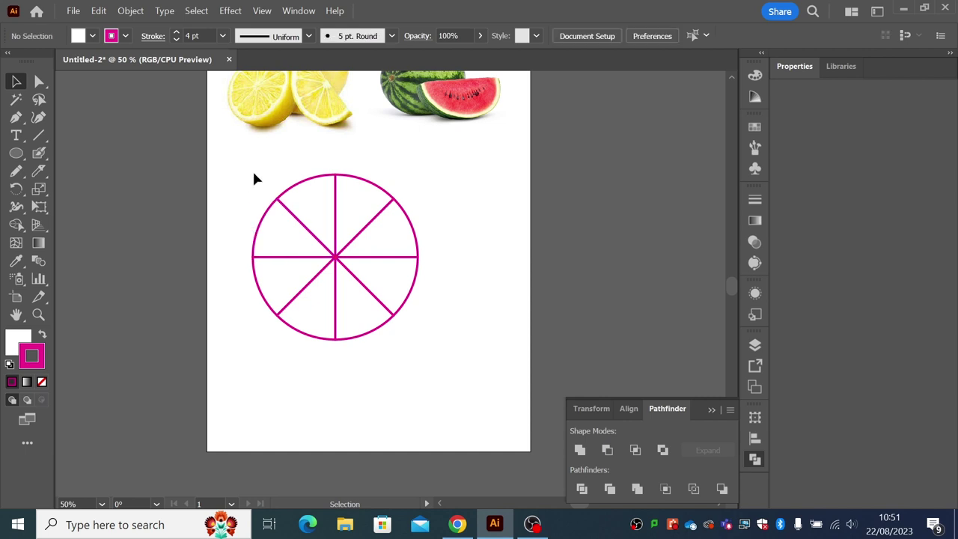
drag(238, 172, 286, 224)
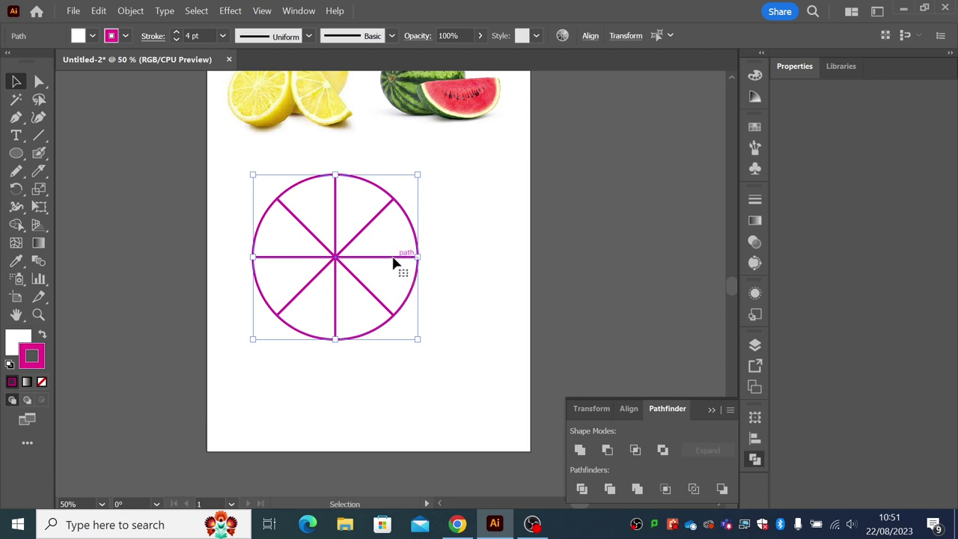
drag(394, 260, 407, 285)
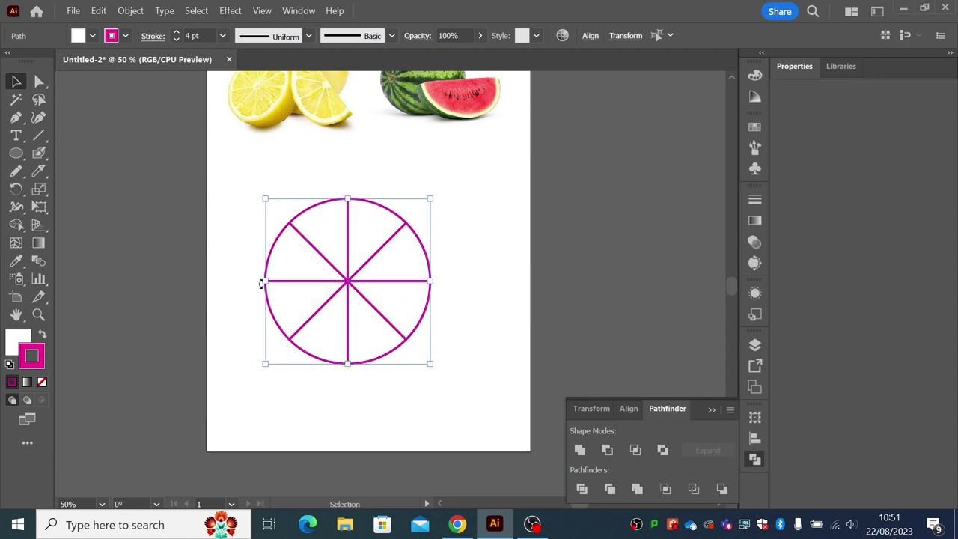
click(274, 255)
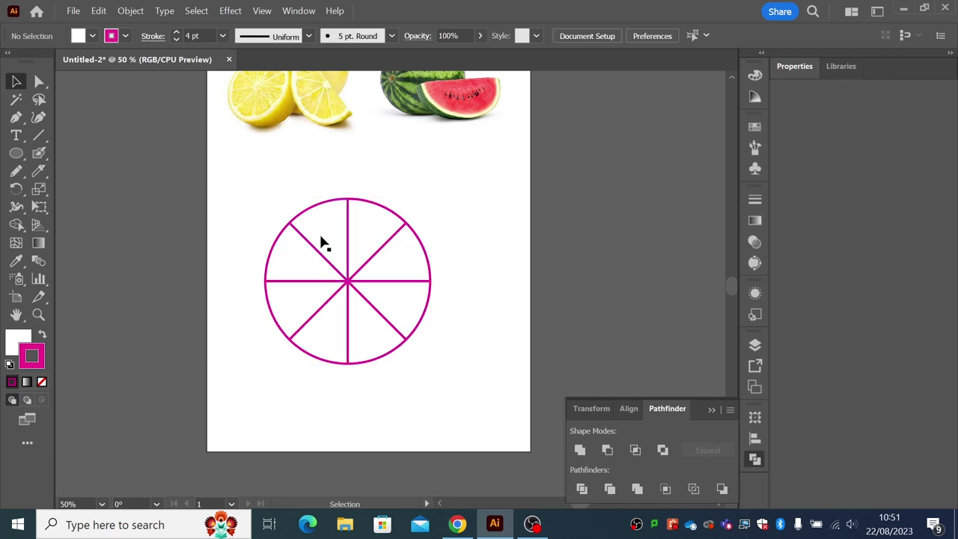
drag(251, 200, 426, 379)
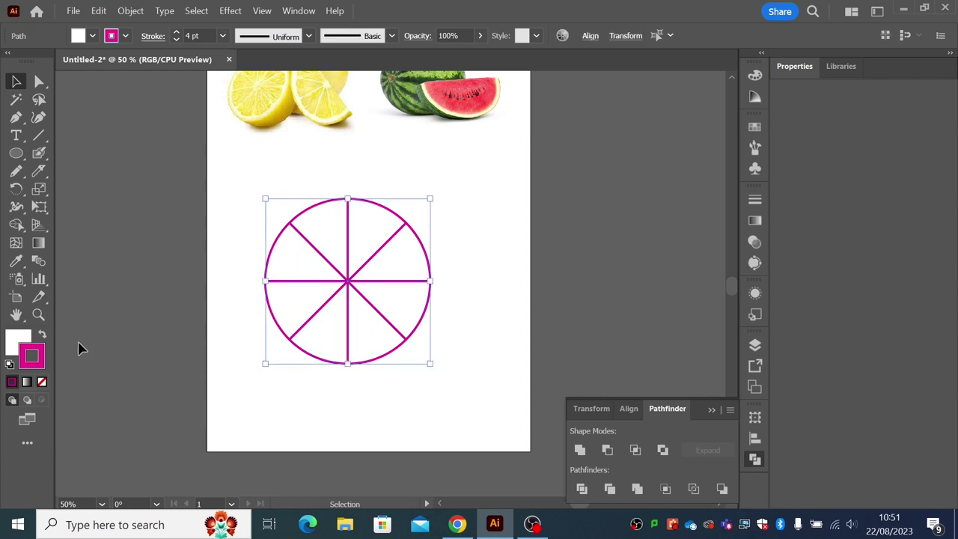
Swap fill and stroke so the wedges are filled magenta, and set the stroke to None.
click(42, 336)
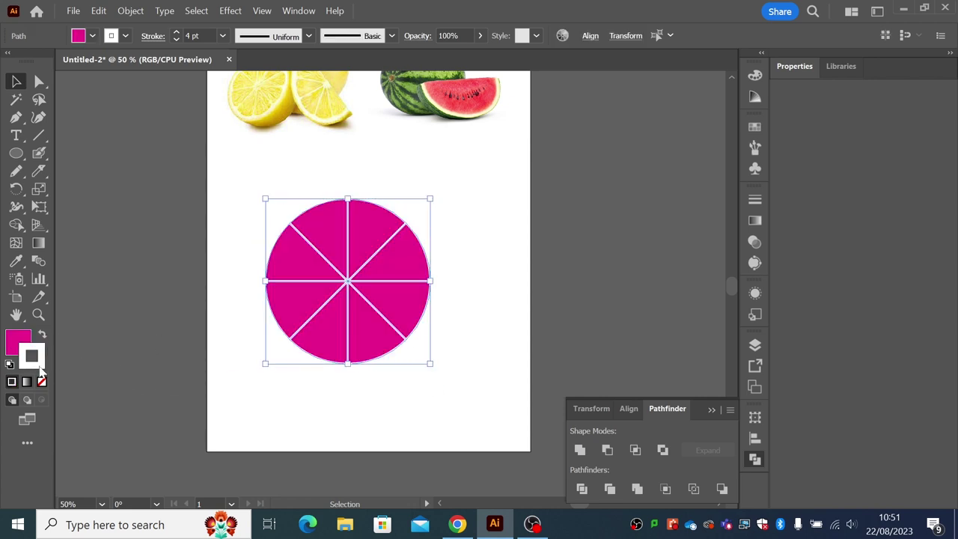
click(42, 382)
click(128, 338)
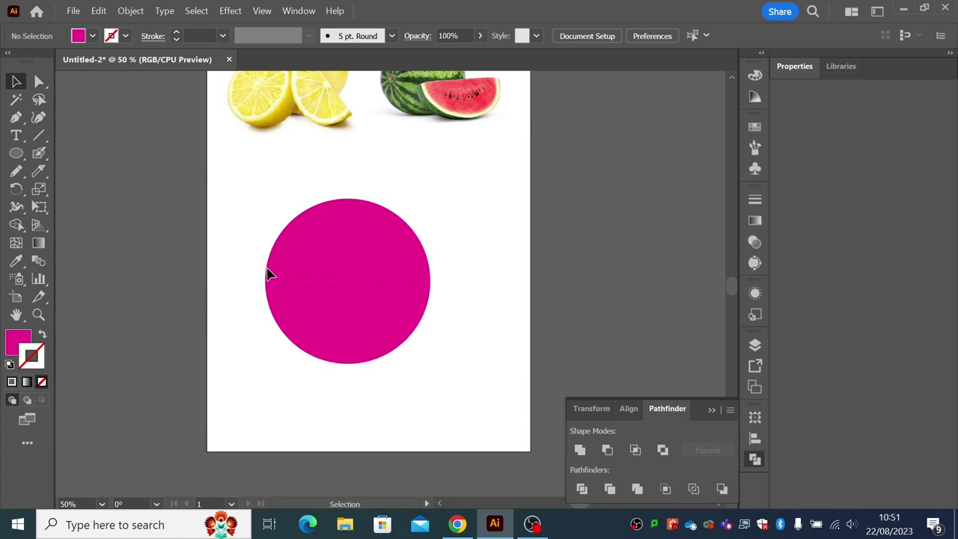
drag(301, 258, 256, 249)
key(ctrl+z)
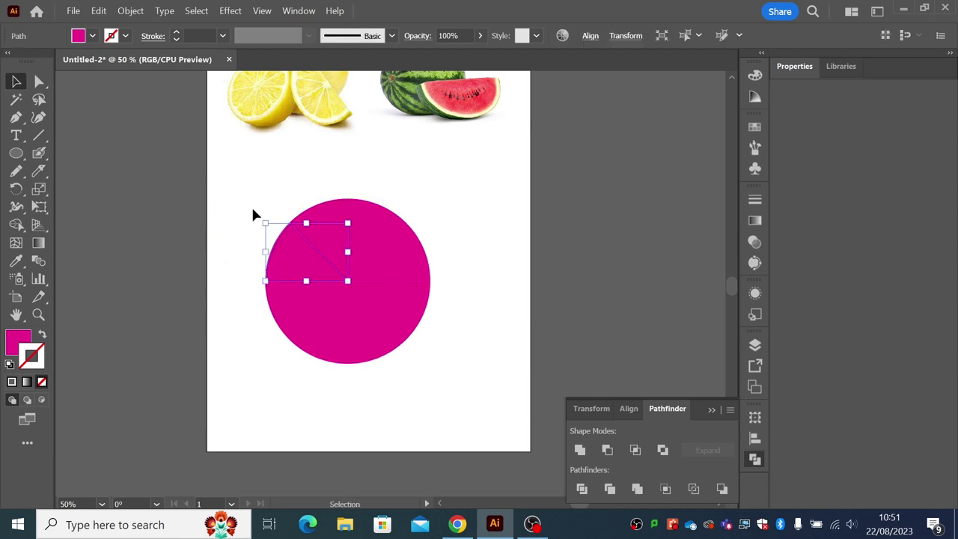
drag(259, 188, 449, 370)
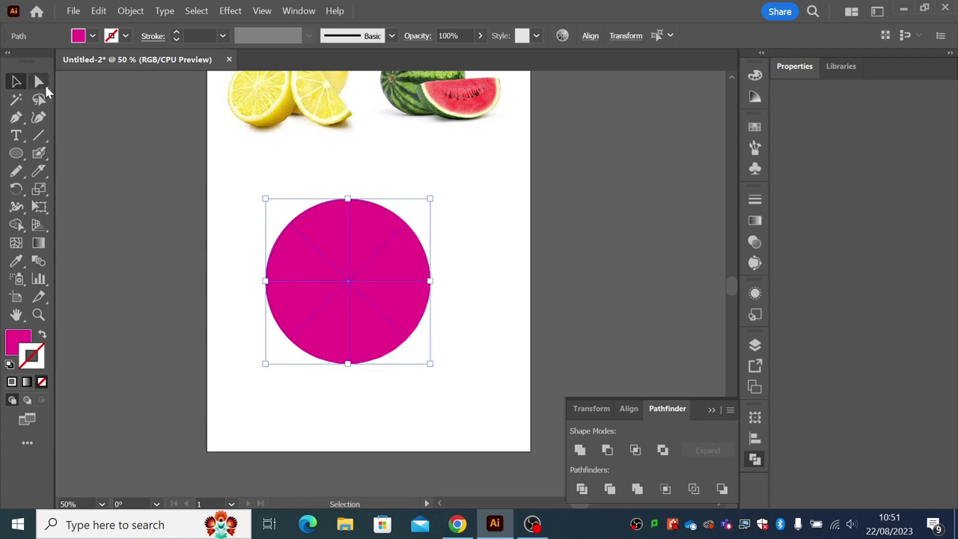
Zoom in on the lemon photo's wedges and pan across the close-up.
click(38, 314)
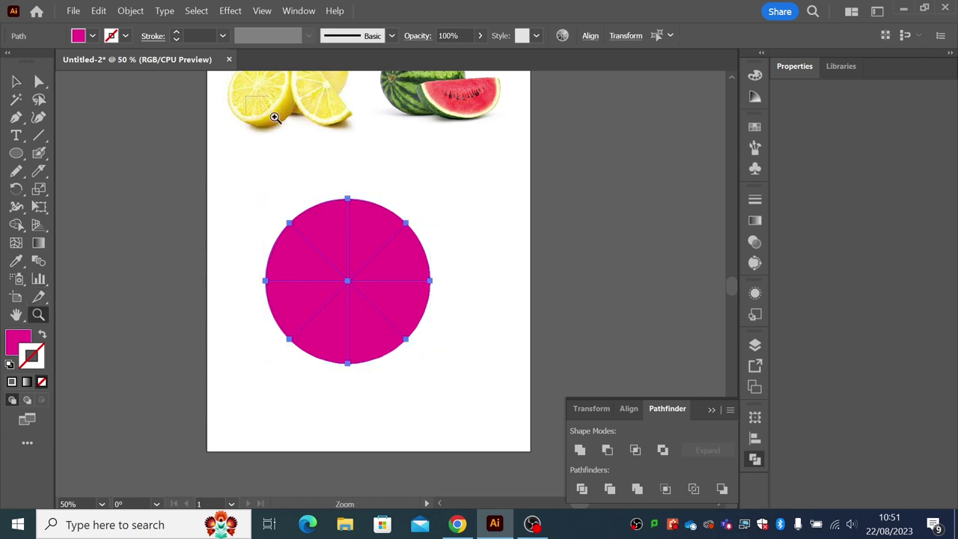
drag(275, 117, 325, 150)
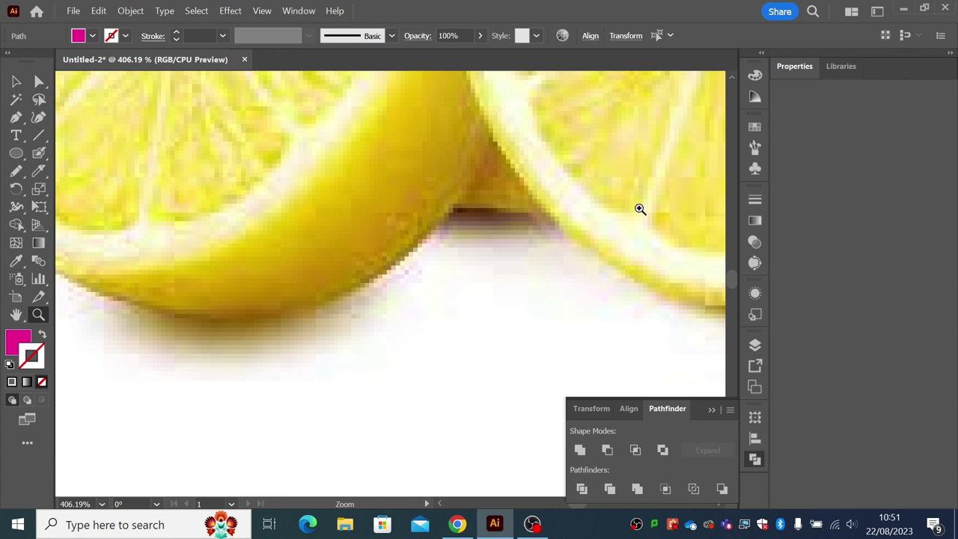
drag(629, 172, 439, 325)
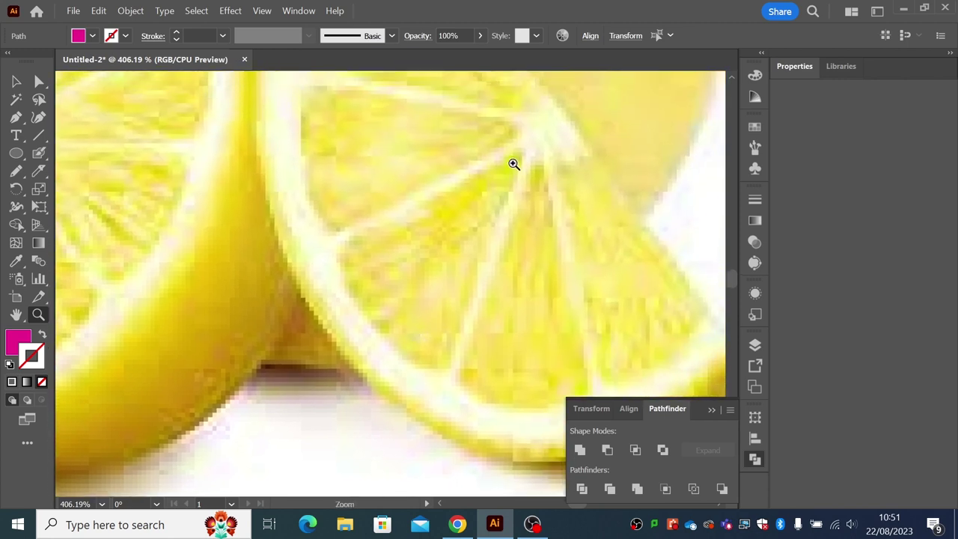
scroll(392, 302, down, 7)
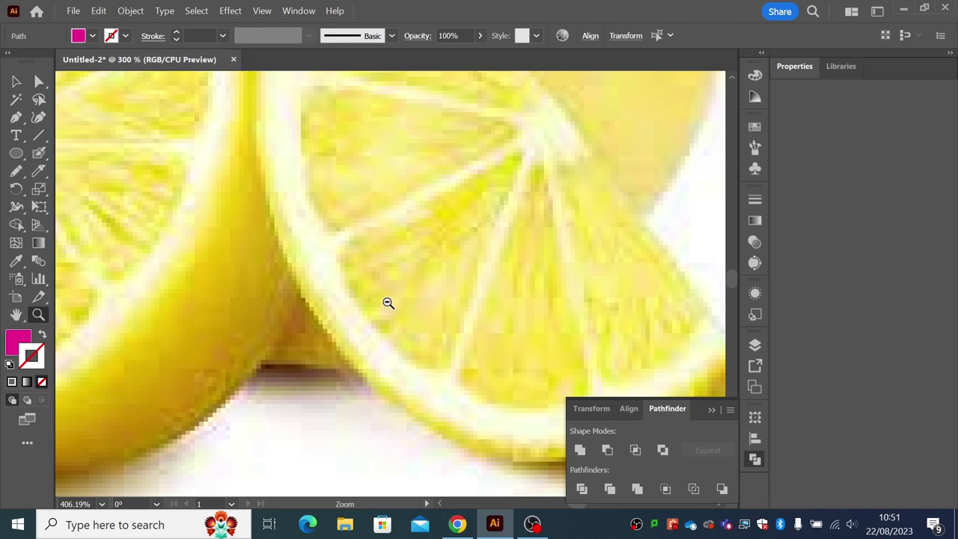
Centre the magenta circle and zoom in on it large for point editing.
drag(413, 339, 367, 199)
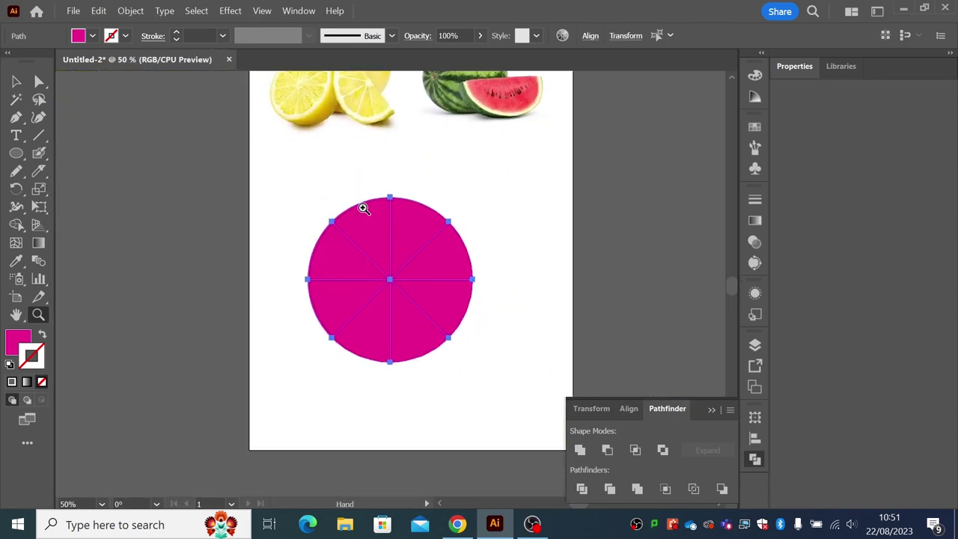
drag(306, 192, 490, 369)
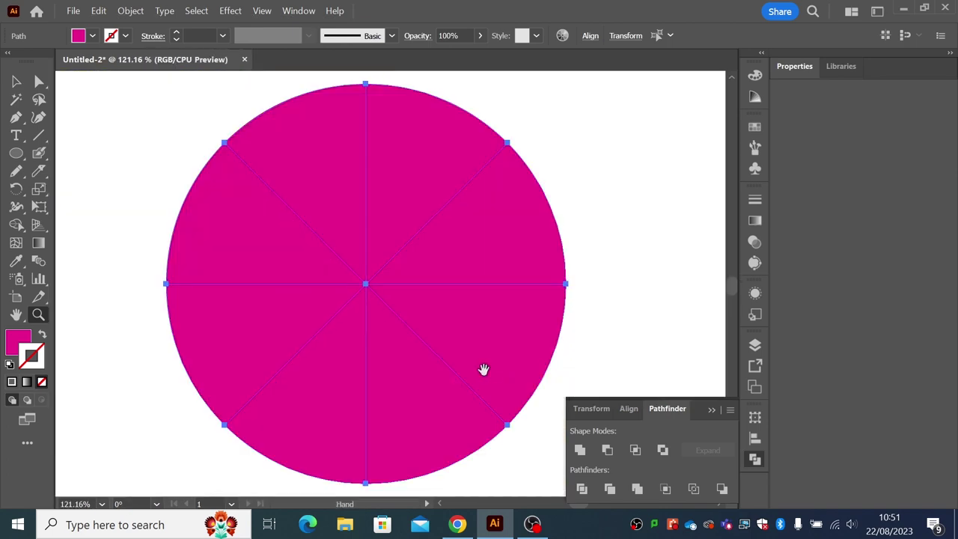
click(39, 81)
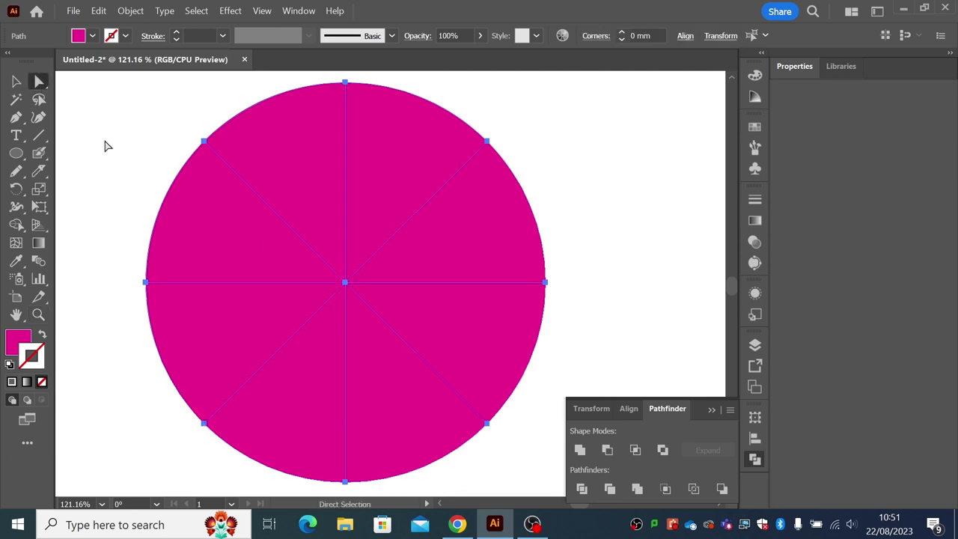
Select the circle's anchor points, including the central anchor, using marquee and Lasso.
click(105, 145)
drag(124, 83, 568, 498)
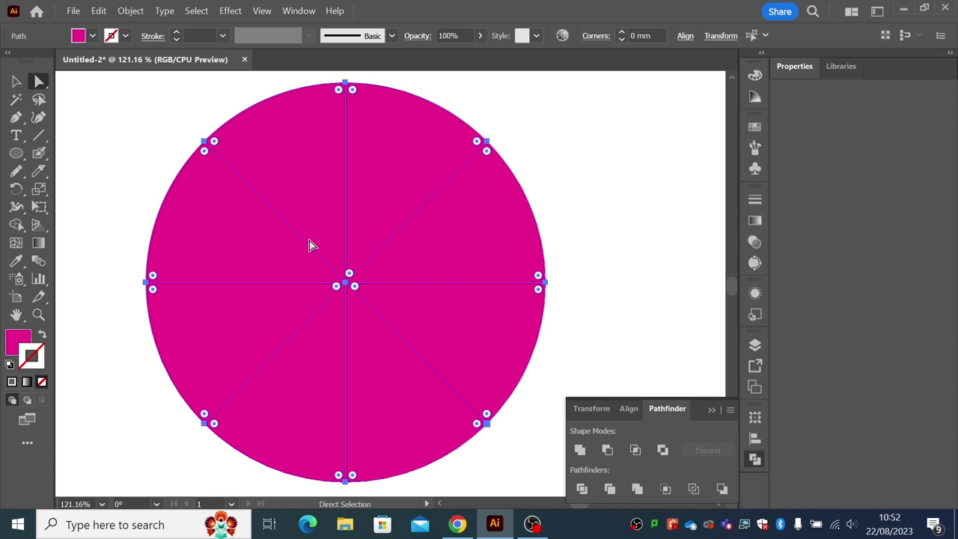
click(40, 103)
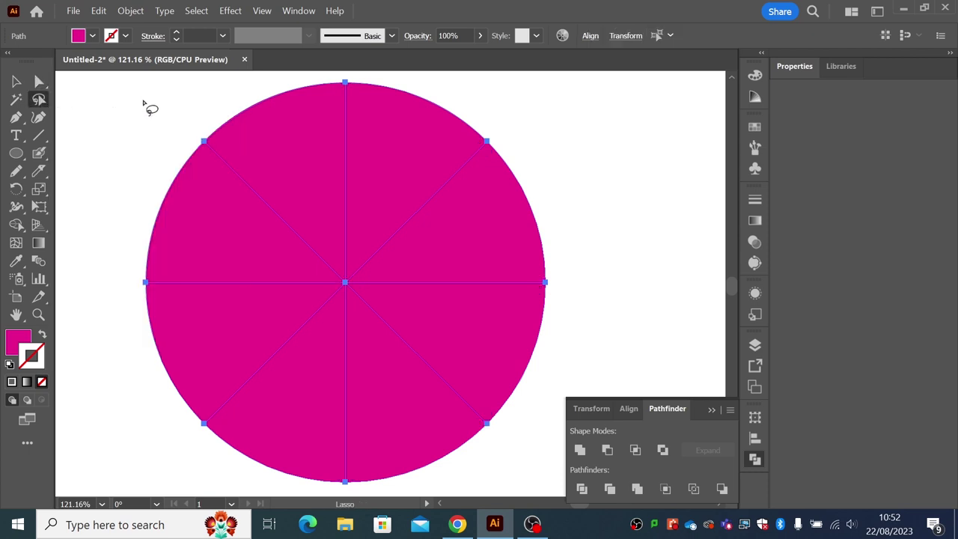
mouse_move(153, 122)
mouse_down()
mouse_move(210, 124)
mouse_move(223, 152)
mouse_move(186, 231)
mouse_move(179, 314)
mouse_move(217, 383)
mouse_move(252, 415)
mouse_move(309, 438)
mouse_move(353, 439)
mouse_move(459, 389)
mouse_move(496, 336)
mouse_move(501, 286)
mouse_move(468, 183)
mouse_move(340, 102)
mouse_move(340, 68)
mouse_move(511, 191)
mouse_move(552, 261)
mouse_move(575, 343)
mouse_move(559, 439)
mouse_move(517, 507)
mouse_move(476, 485)
mouse_move(377, 501)
mouse_move(327, 496)
mouse_move(160, 361)
mouse_move(120, 220)
mouse_move(154, 87)
mouse_up()
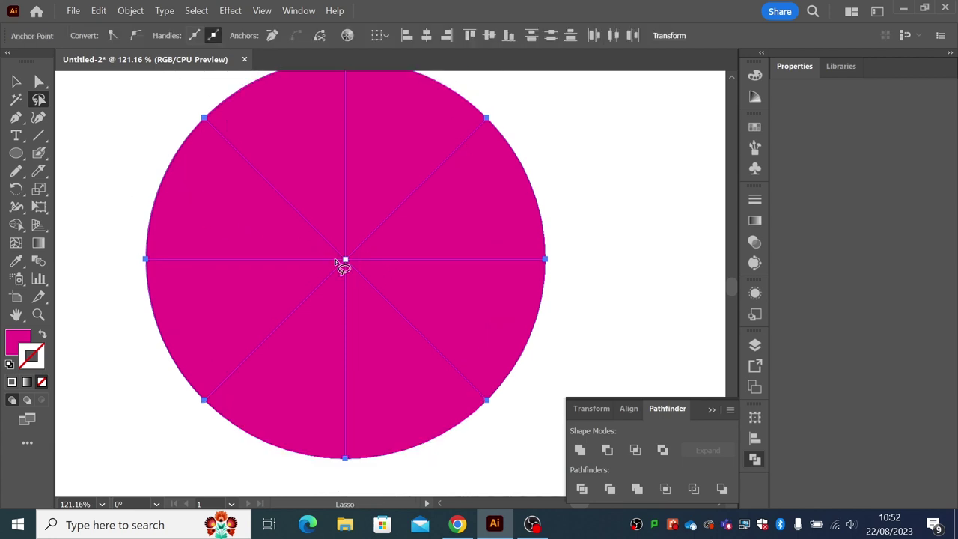
scroll(369, 254, up, 1)
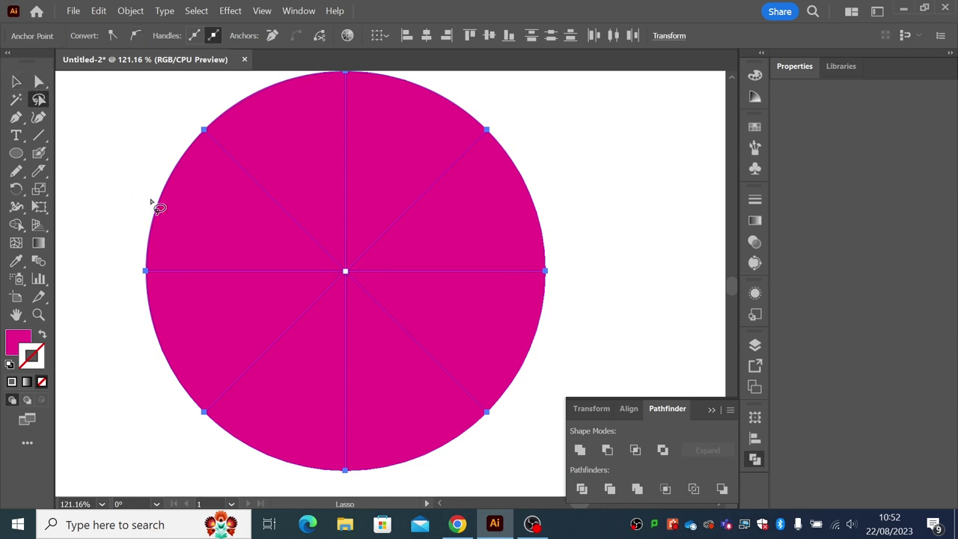
Round the outer corners of all eight wedges to about 7.72 mm, then nudge the upper-left wedge.
click(39, 80)
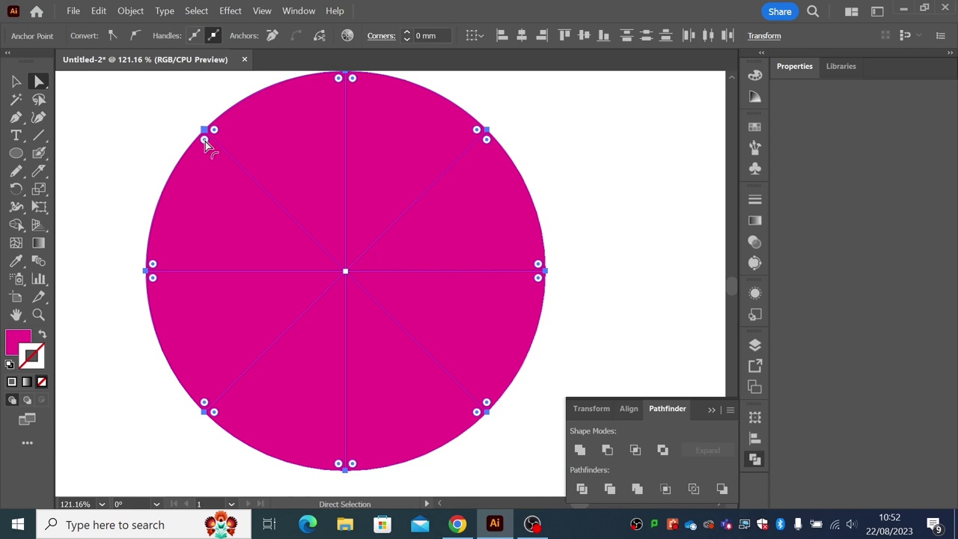
drag(205, 141, 205, 175)
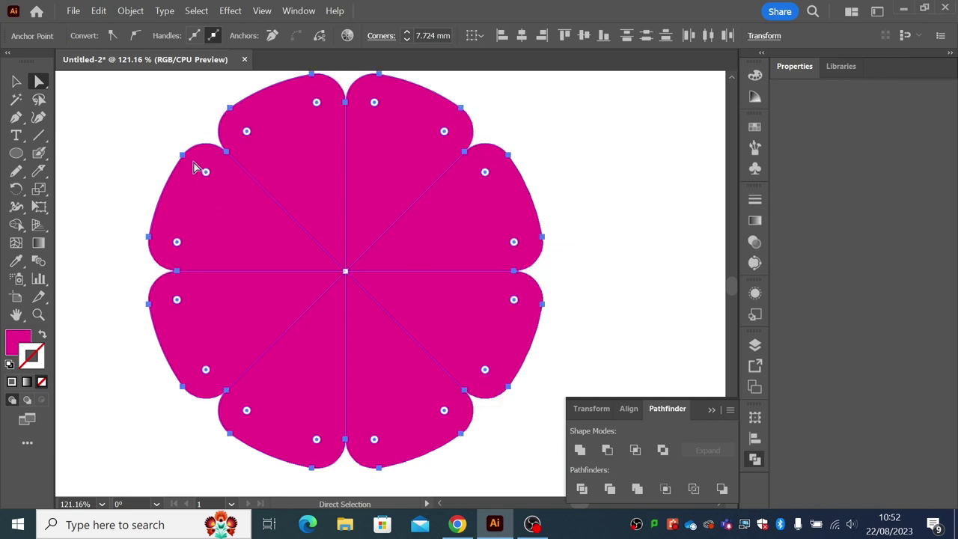
click(285, 136)
key(shift+Up)
key(shift+Left)
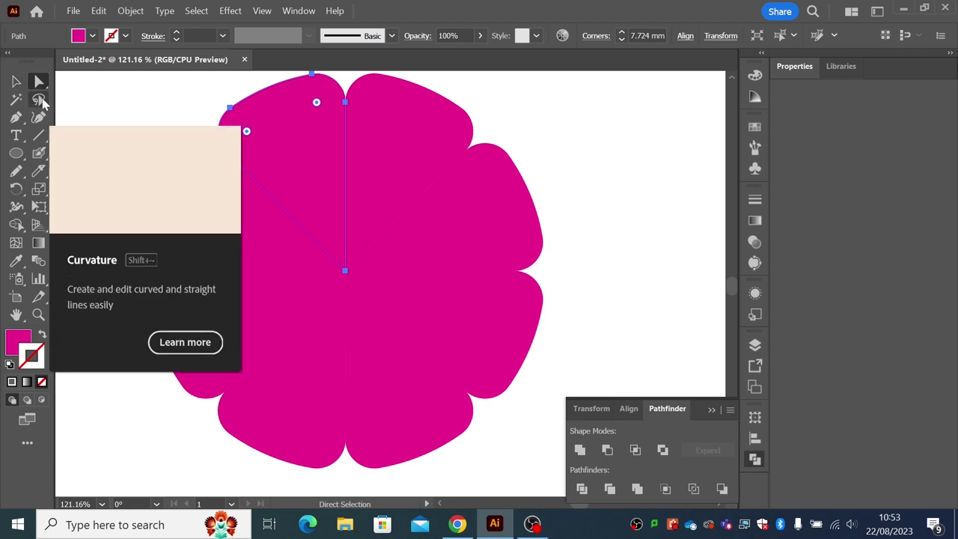
click(38, 314)
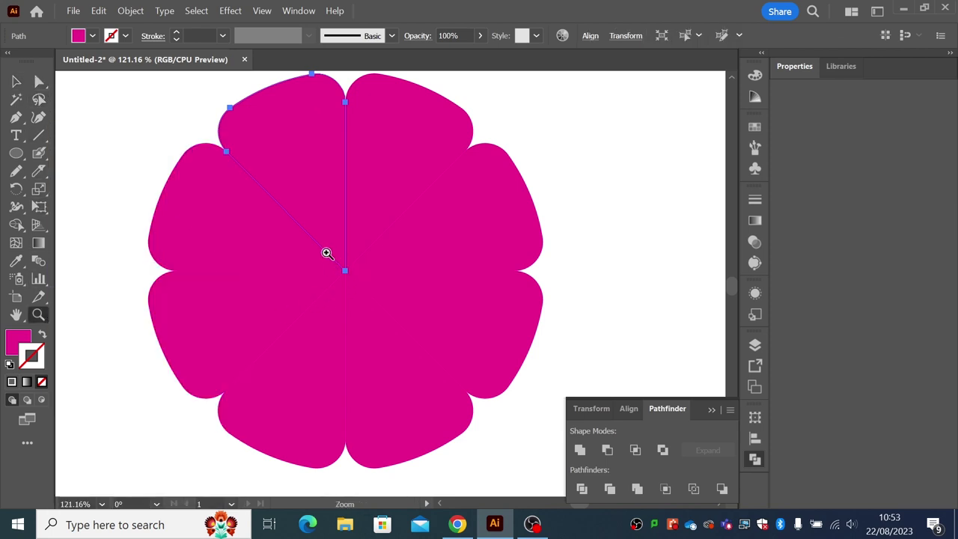
drag(325, 252, 409, 323)
key(a)
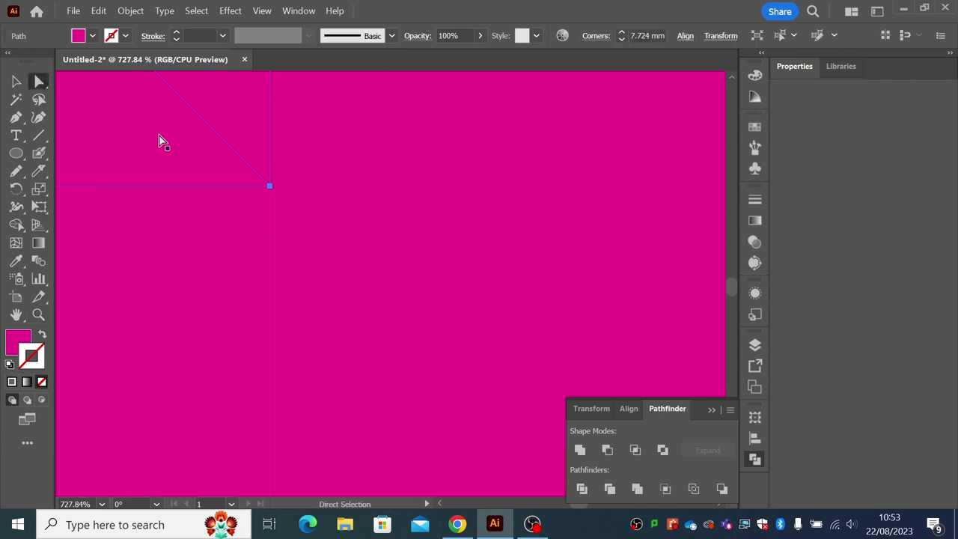
click(270, 185)
click(269, 185)
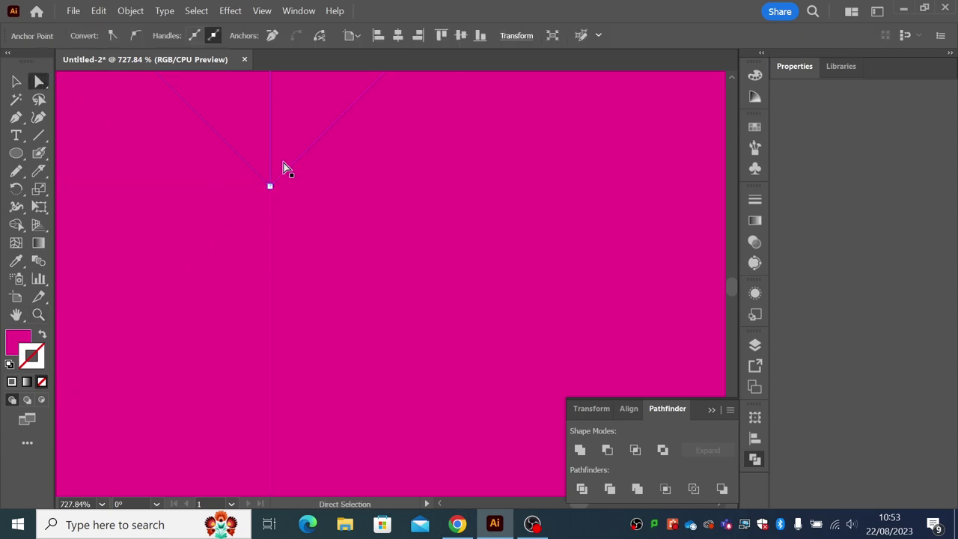
click(273, 36)
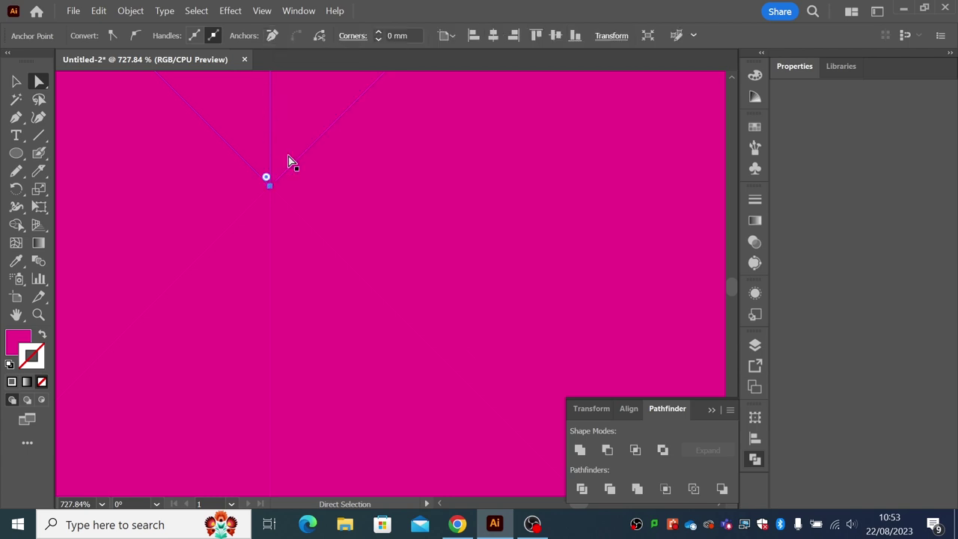
key(ctrl+z)
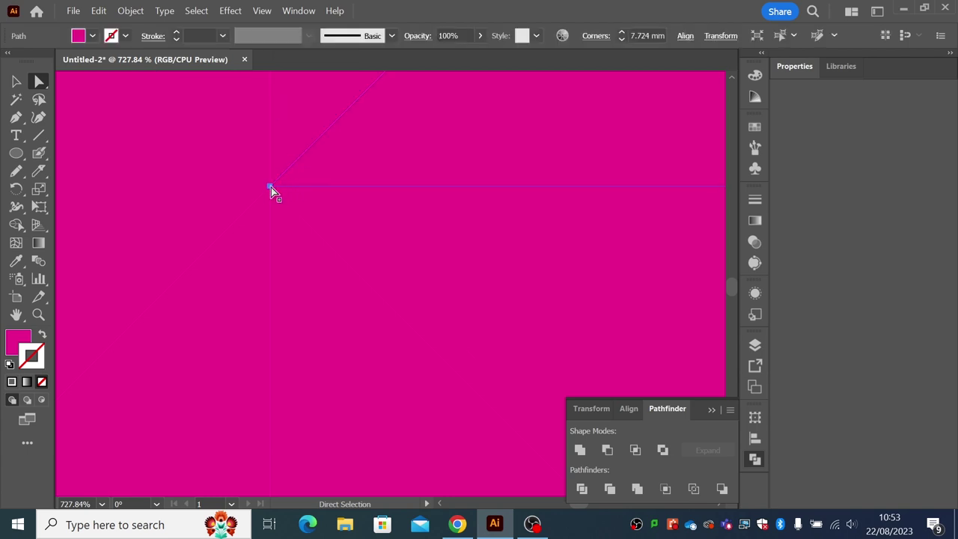
click(270, 186)
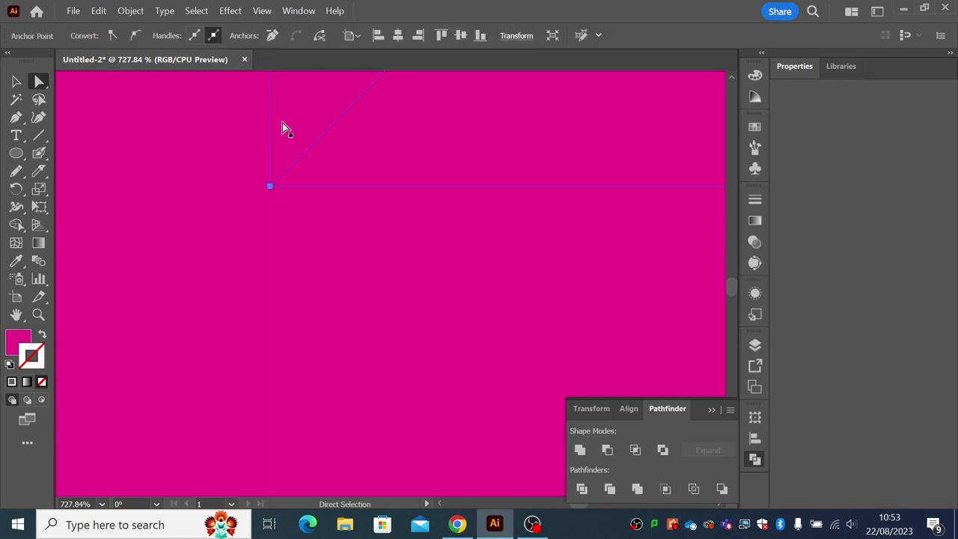
click(273, 36)
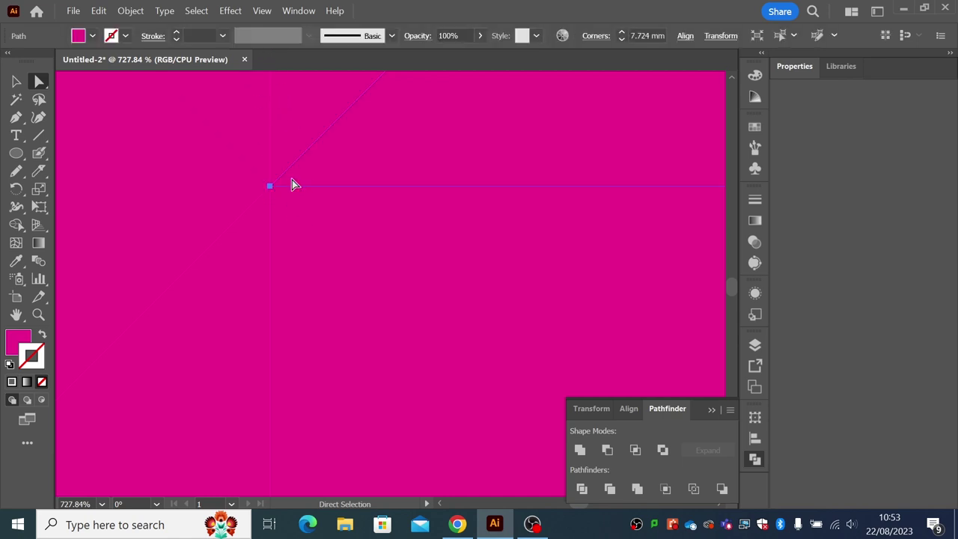
click(269, 186)
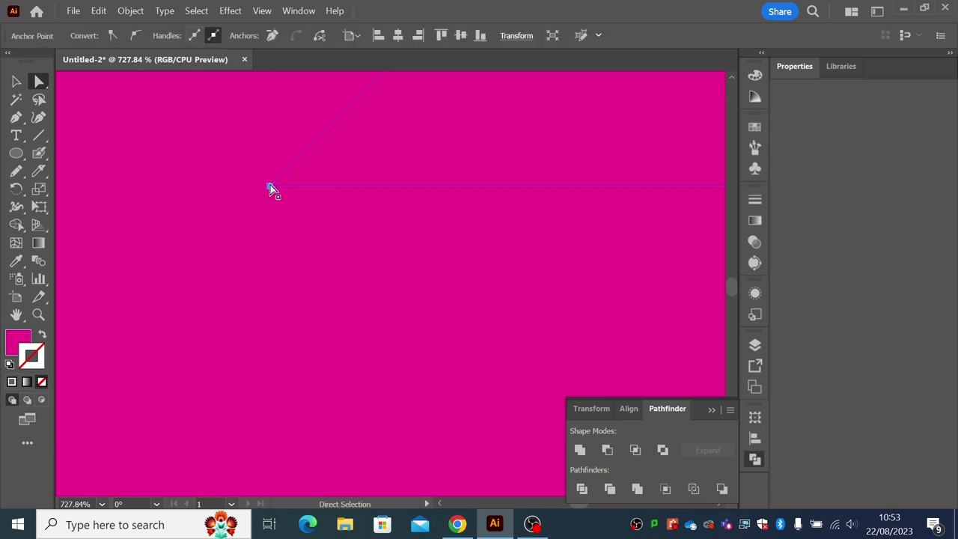
click(272, 36)
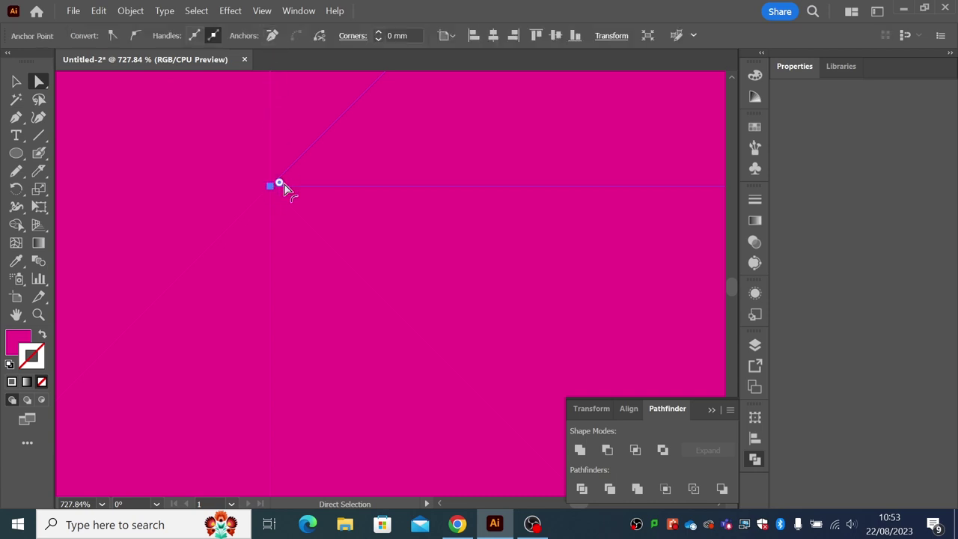
key(Delete)
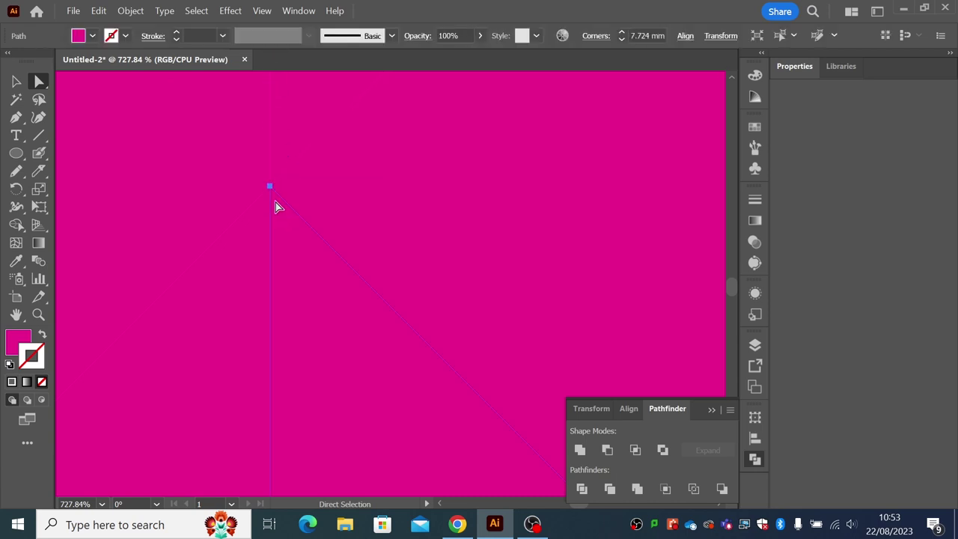
key(ctrl+z)
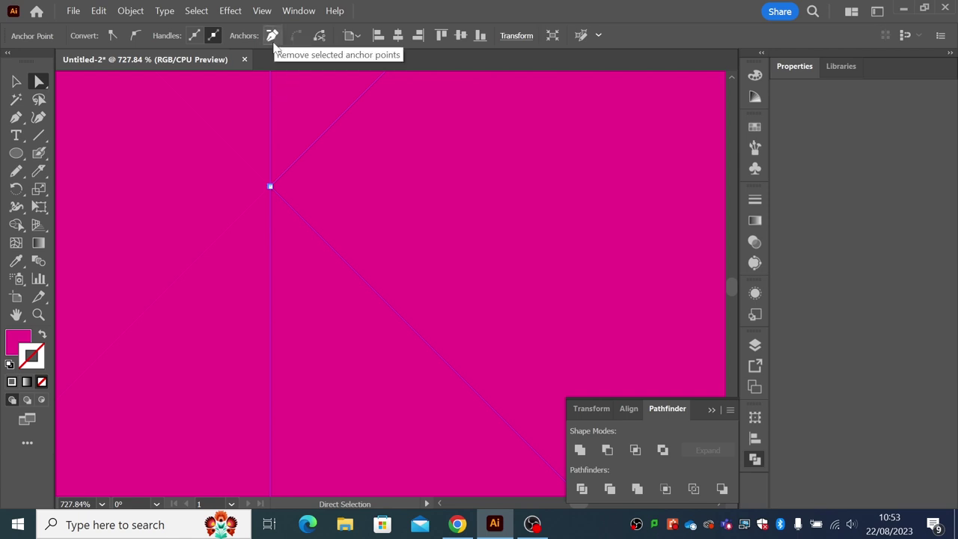
click(272, 36)
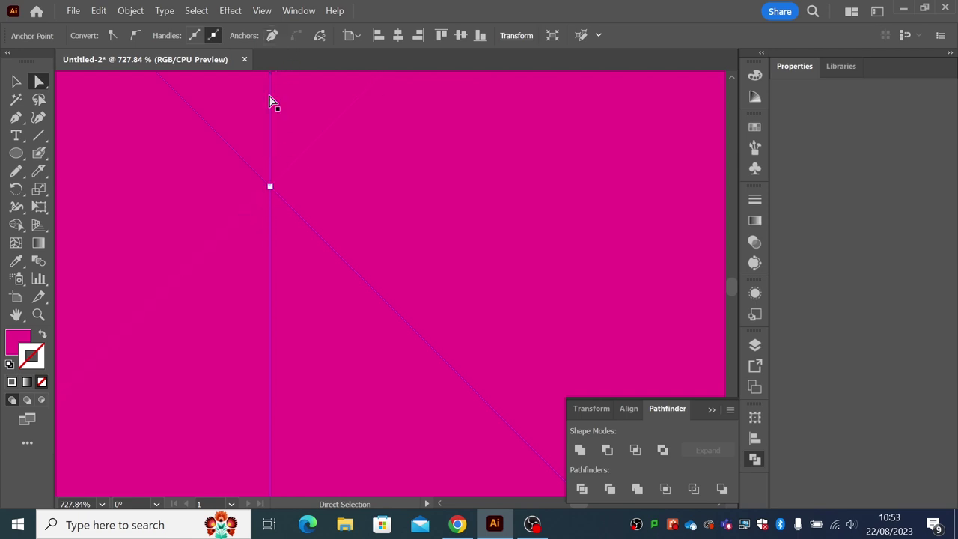
click(273, 196)
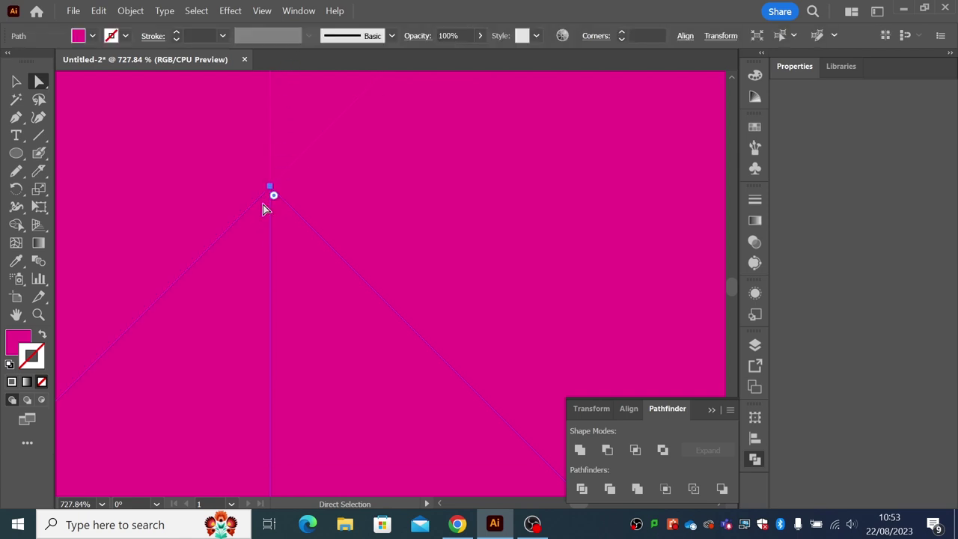
click(268, 188)
click(271, 190)
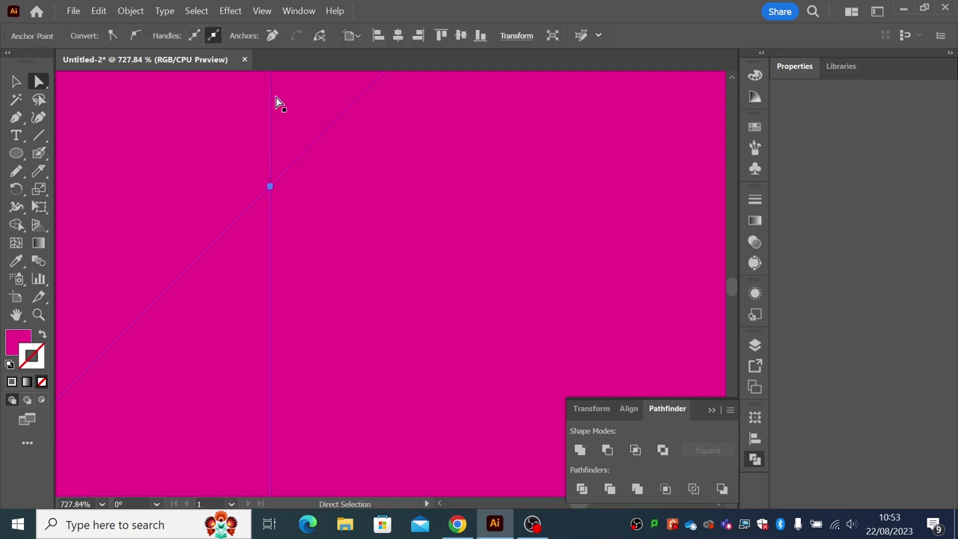
click(271, 37)
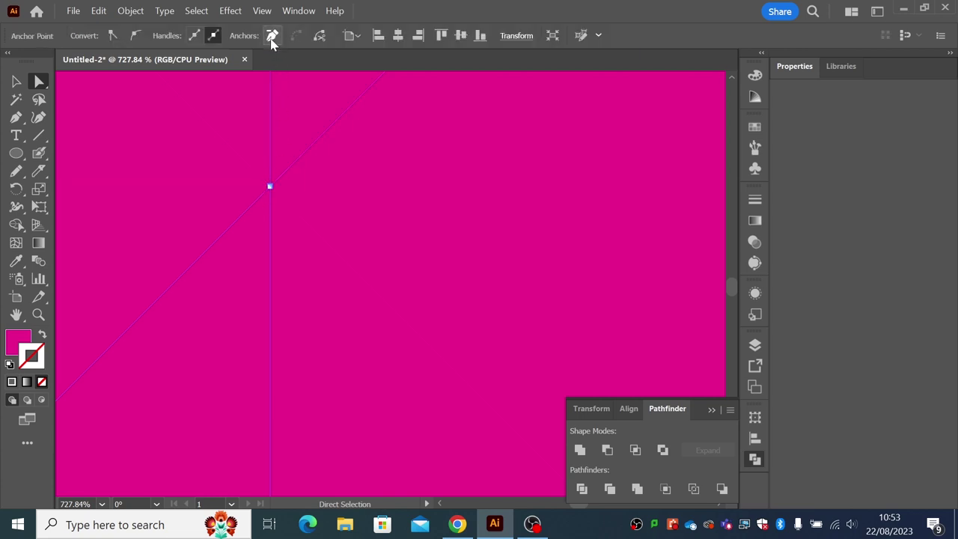
click(251, 189)
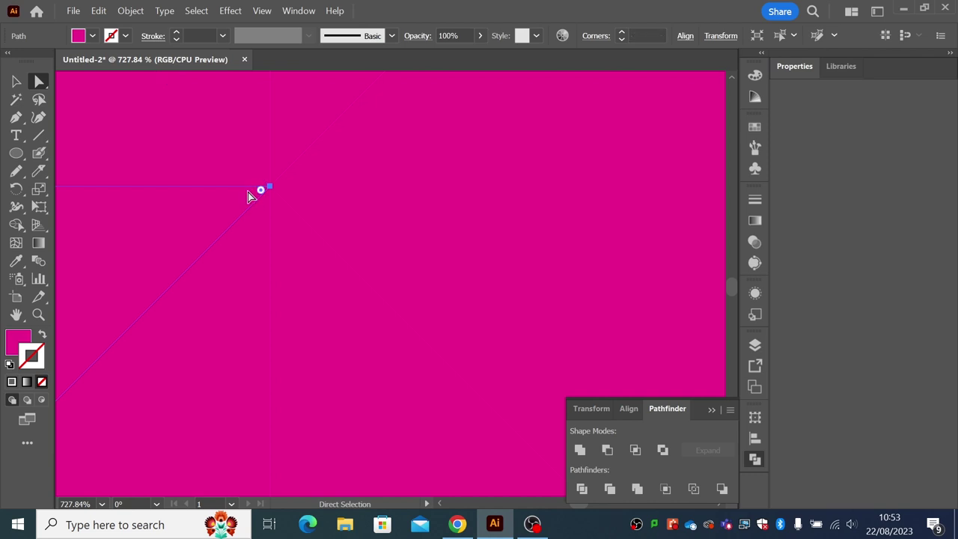
click(270, 188)
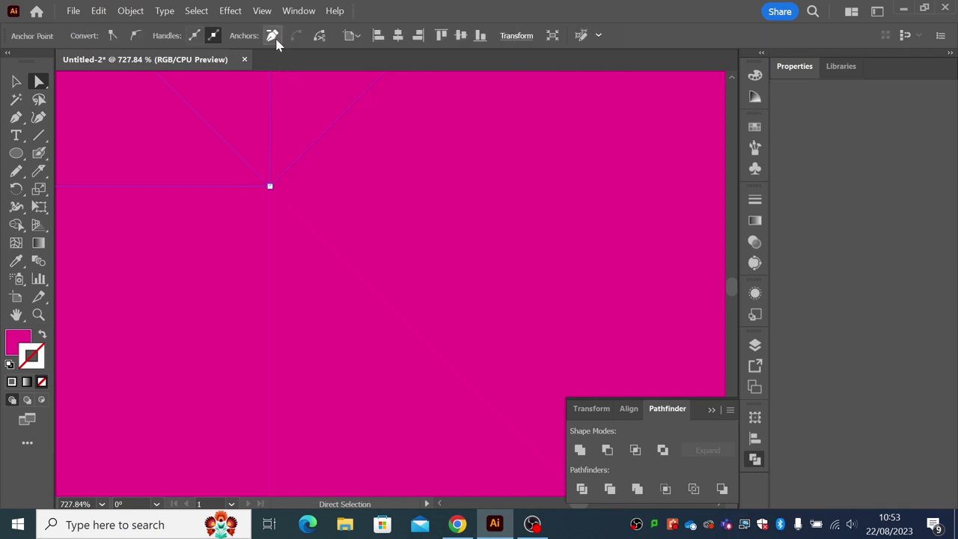
click(269, 187)
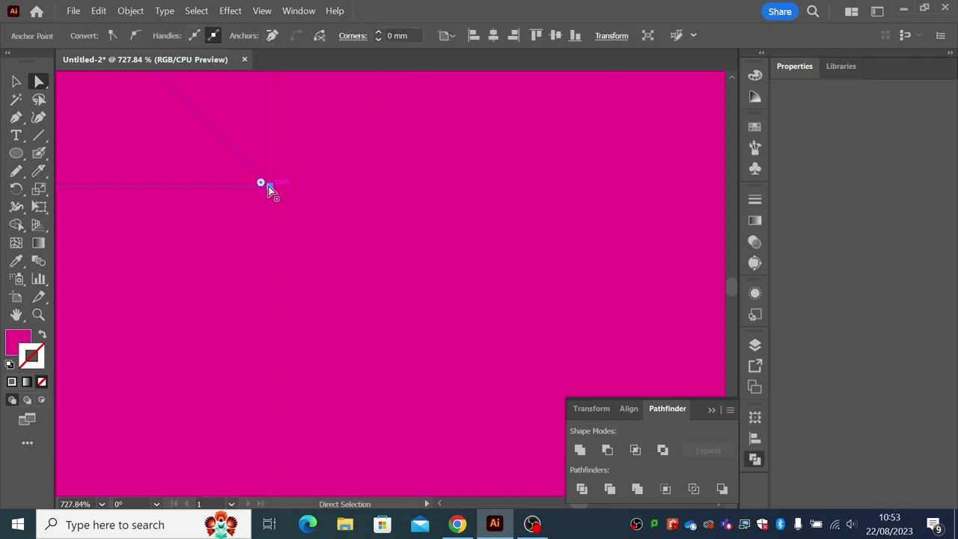
click(38, 314)
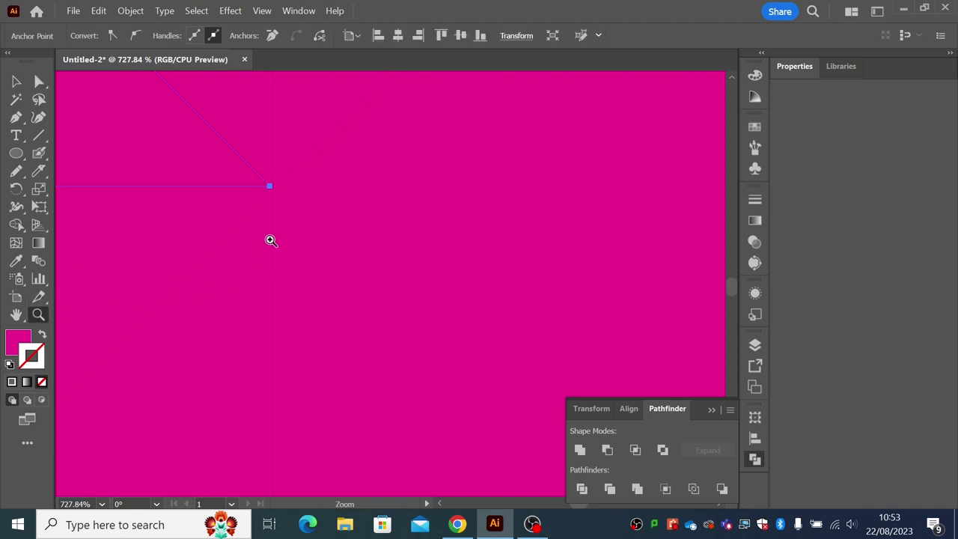
click(284, 232)
drag(283, 232, 379, 278)
alt+click(380, 278)
alt+click(379, 278)
alt+click(379, 278)
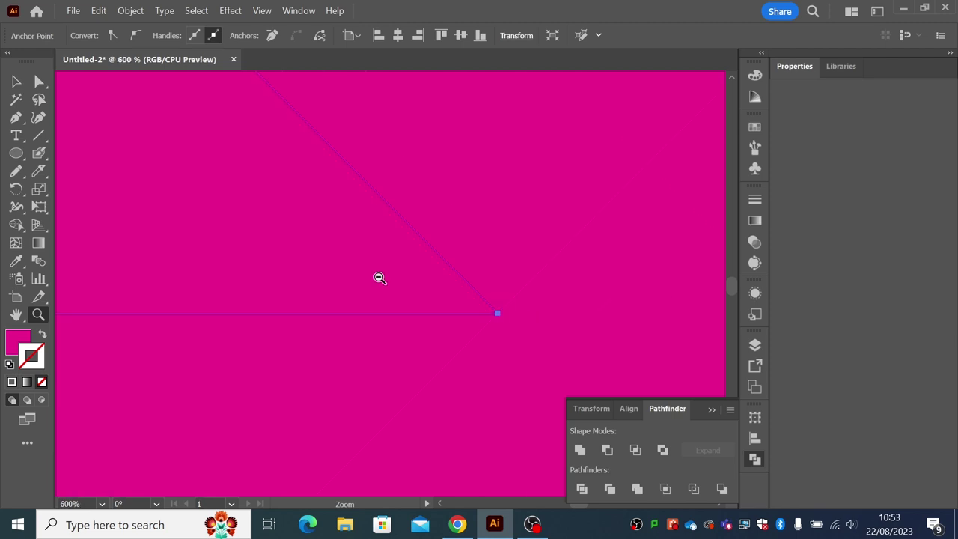
alt+click(379, 278)
alt+click(379, 278)
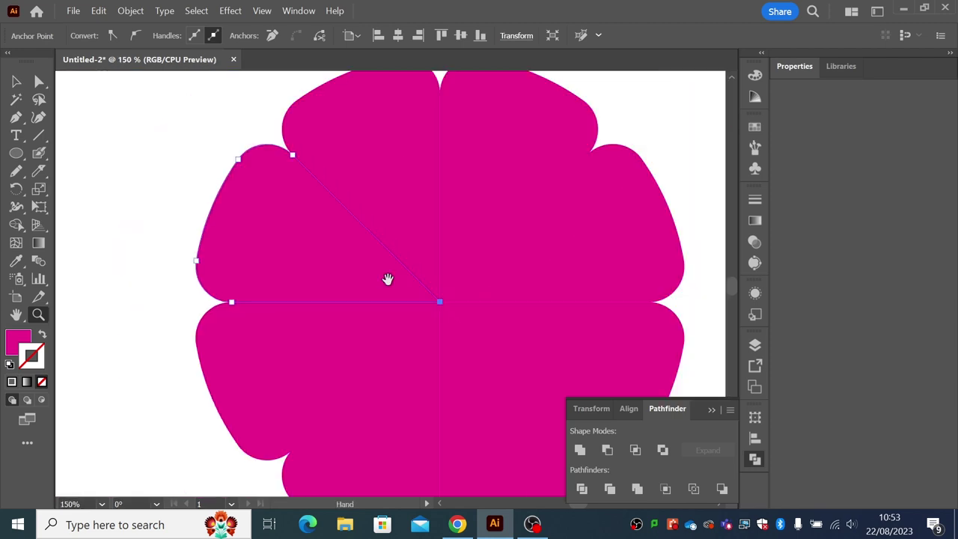
Round the centre corners of the wedges to about 3.2 mm, opening a star-shaped gap.
mouse_move(387, 278)
mouse_down()
mouse_move(267, 242)
mouse_move(267, 265)
mouse_move(342, 252)
mouse_move(299, 265)
mouse_up()
click(39, 99)
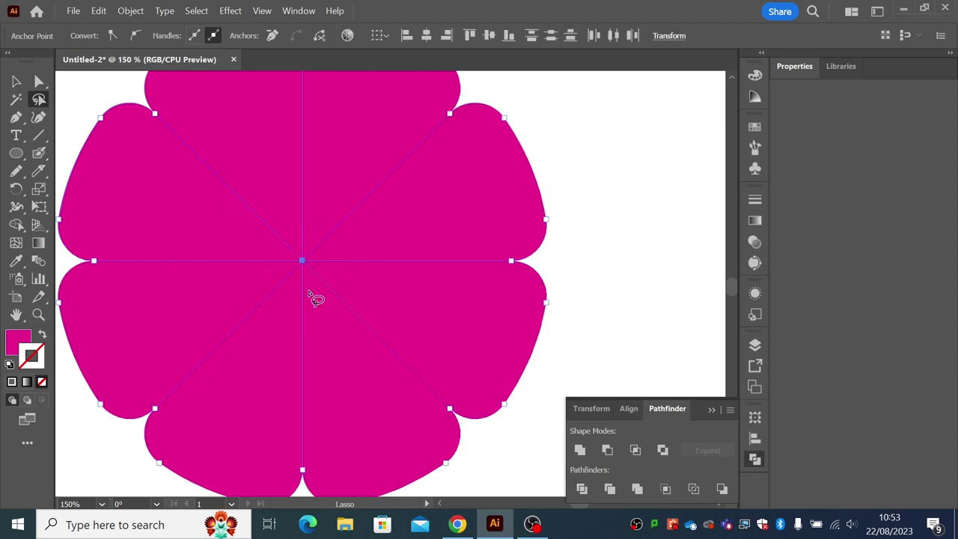
click(39, 82)
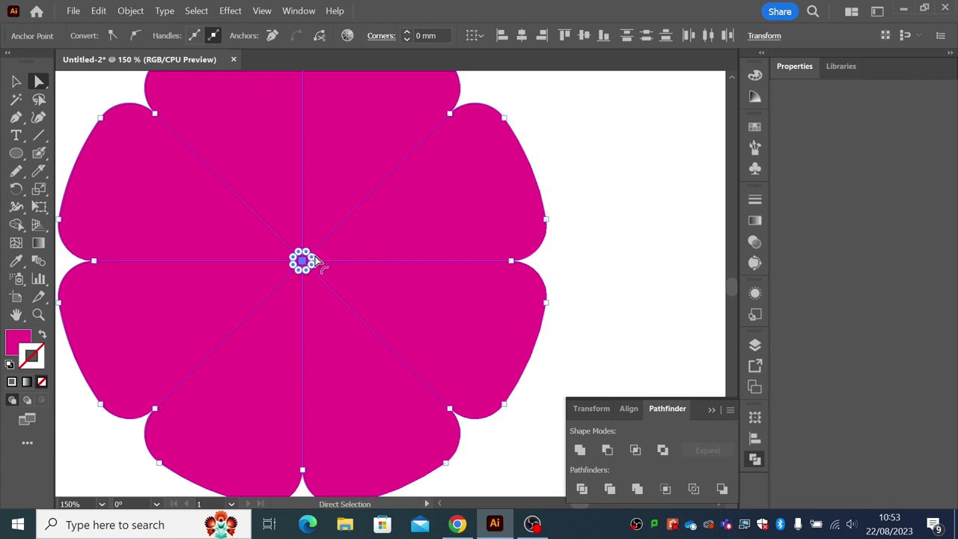
mouse_move(315, 255)
mouse_down()
mouse_move(338, 250)
mouse_move(330, 255)
mouse_up()
click(16, 81)
click(75, 96)
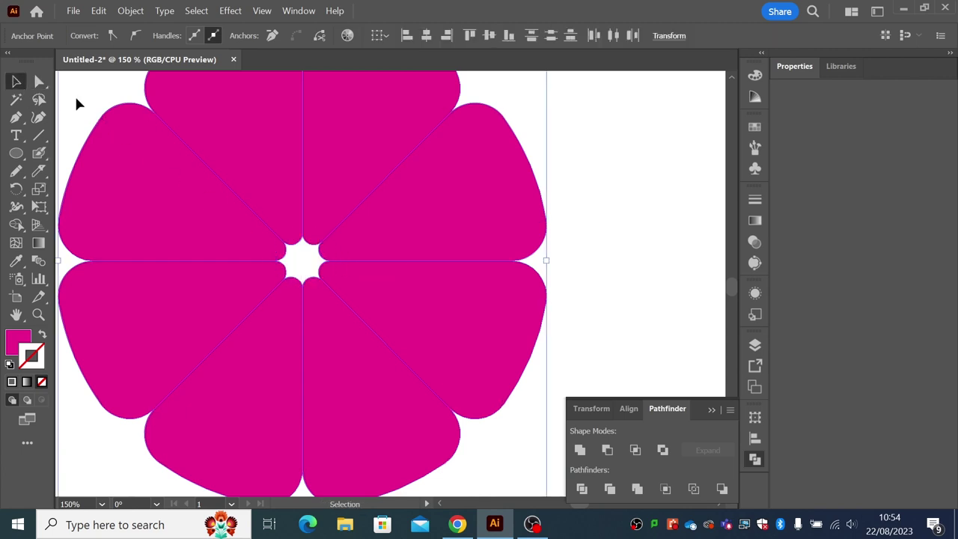
click(38, 315)
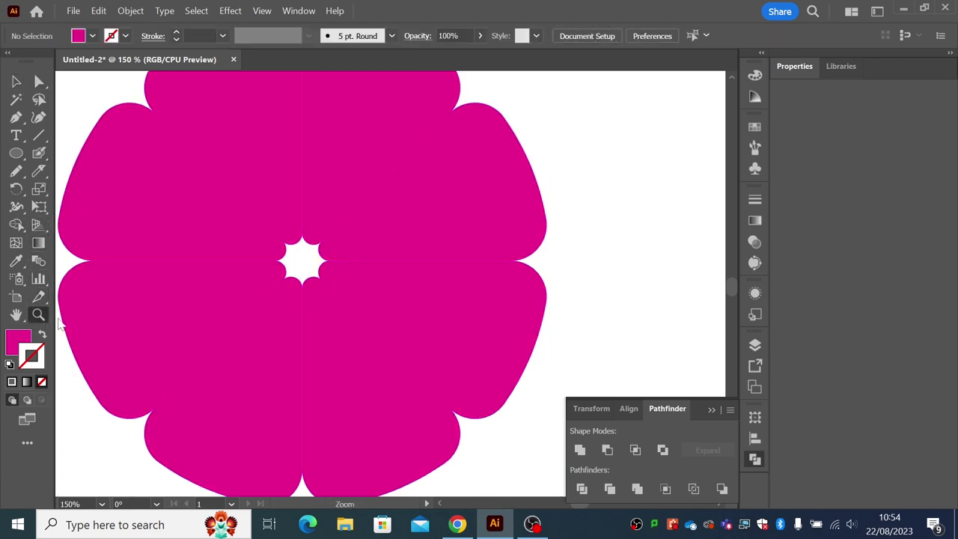
alt+click(270, 303)
alt+click(327, 302)
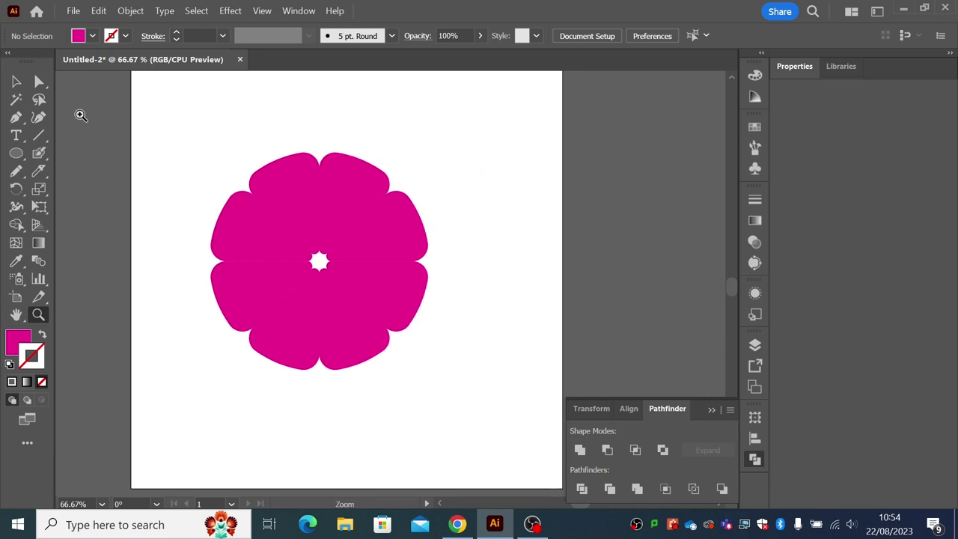
click(18, 81)
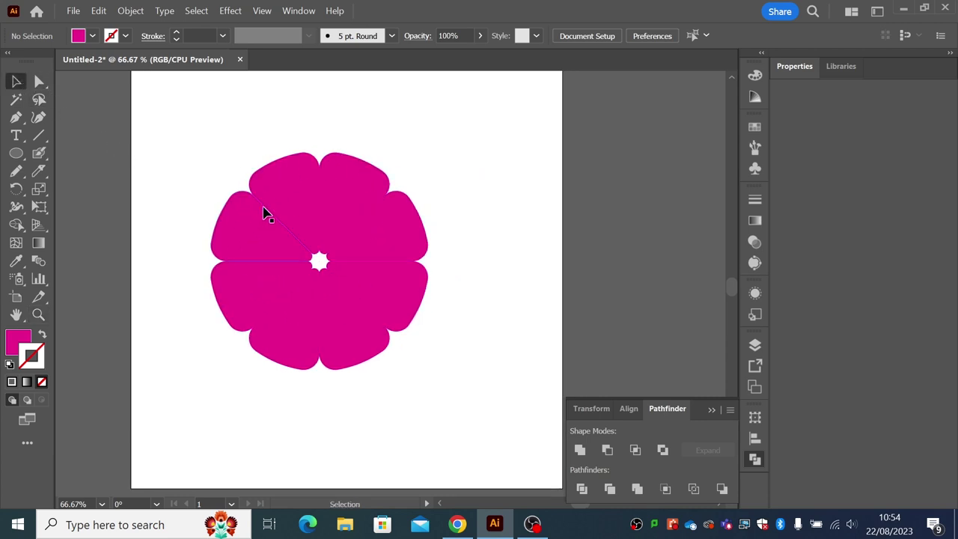
key(space)
drag(299, 167, 294, 295)
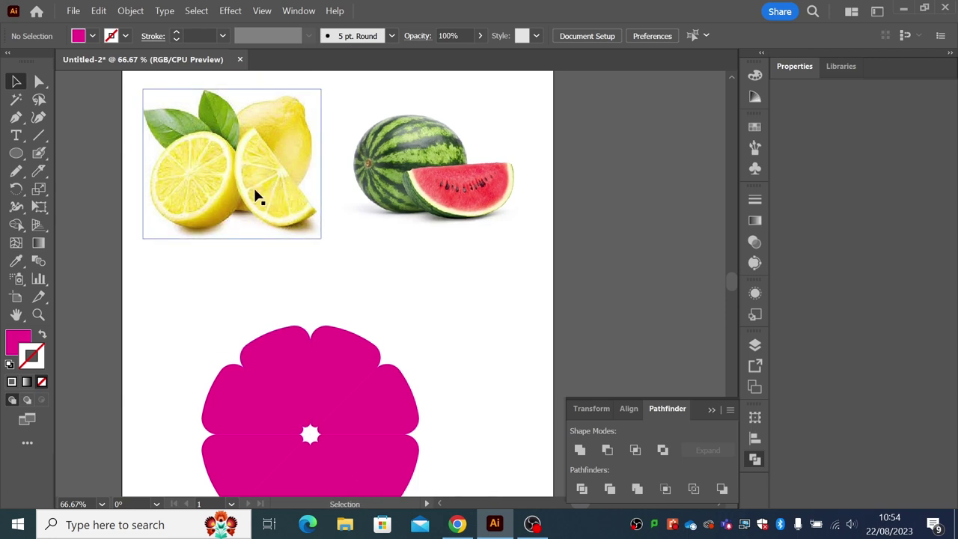
key(space)
mouse_move(244, 300)
mouse_down()
mouse_move(244, 211)
mouse_move(443, 459)
mouse_up()
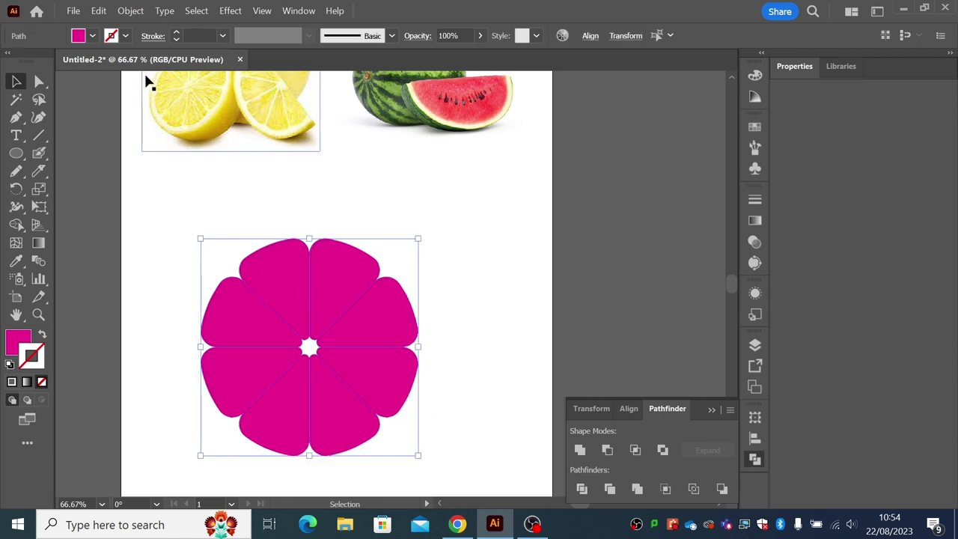
click(125, 35)
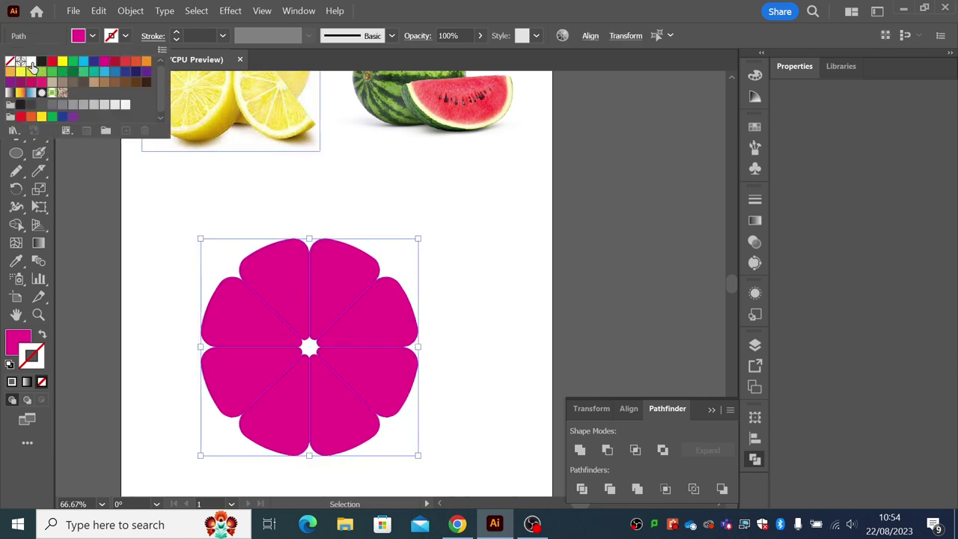
click(31, 63)
click(176, 33)
click(176, 33)
click(176, 33)
click(176, 33)
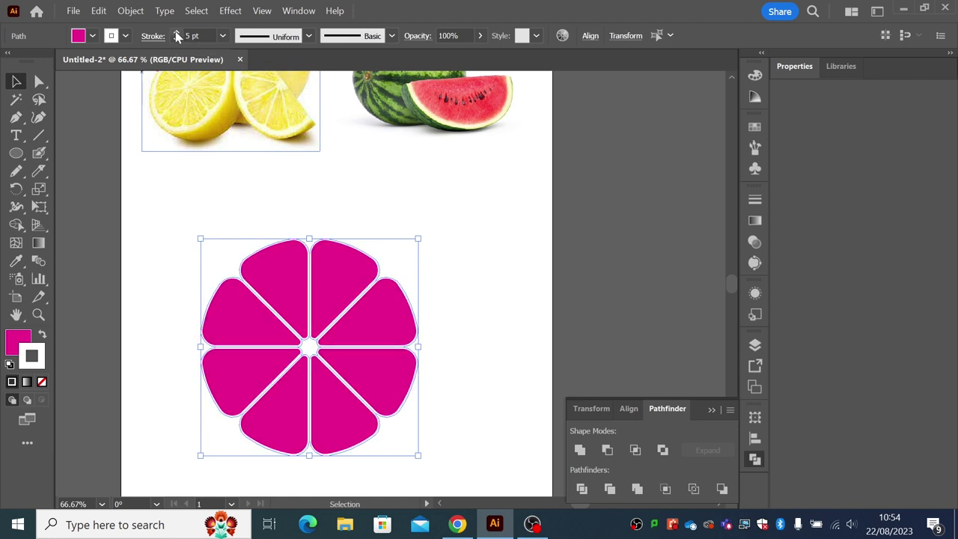
click(175, 33)
click(176, 33)
click(176, 33)
click(176, 33)
click(159, 218)
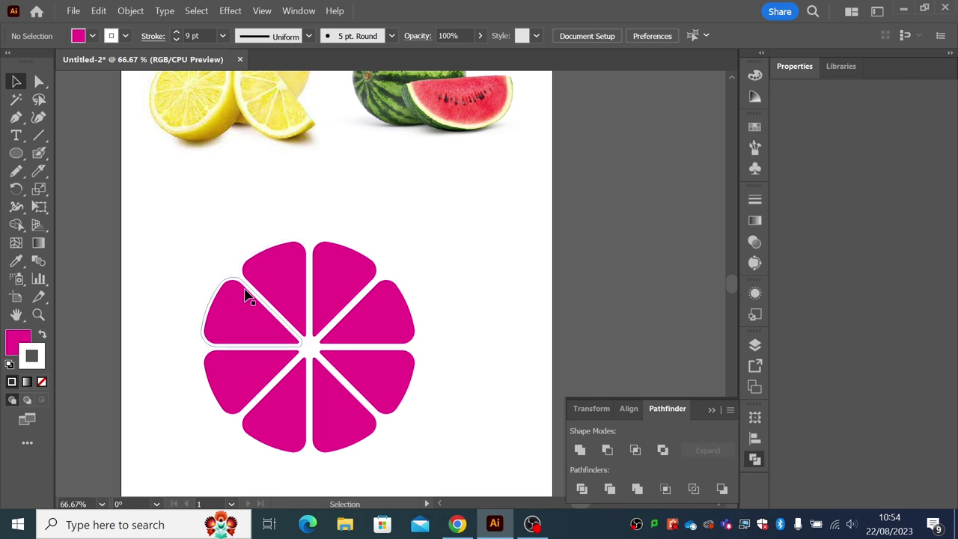
key(a)
key(ctrl+a)
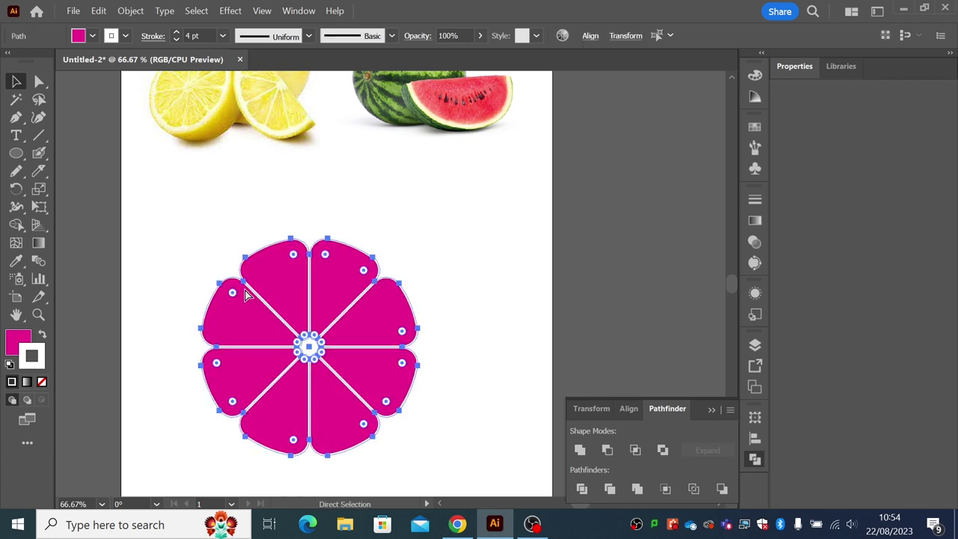
key(x)
key(slash)
key(v)
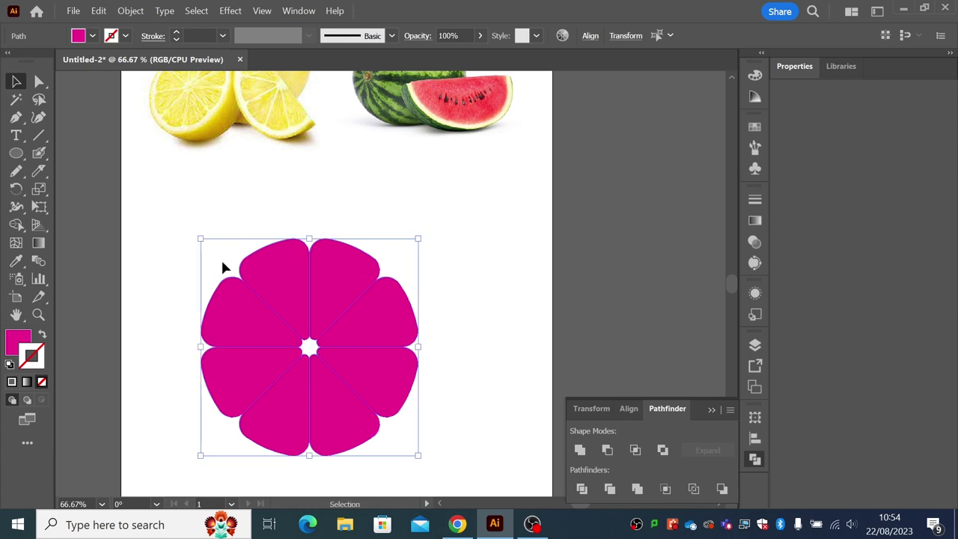
Select all eight petals and preview per-petal move and scale in Transform Each.
click(199, 239)
drag(175, 220, 441, 470)
click(130, 10)
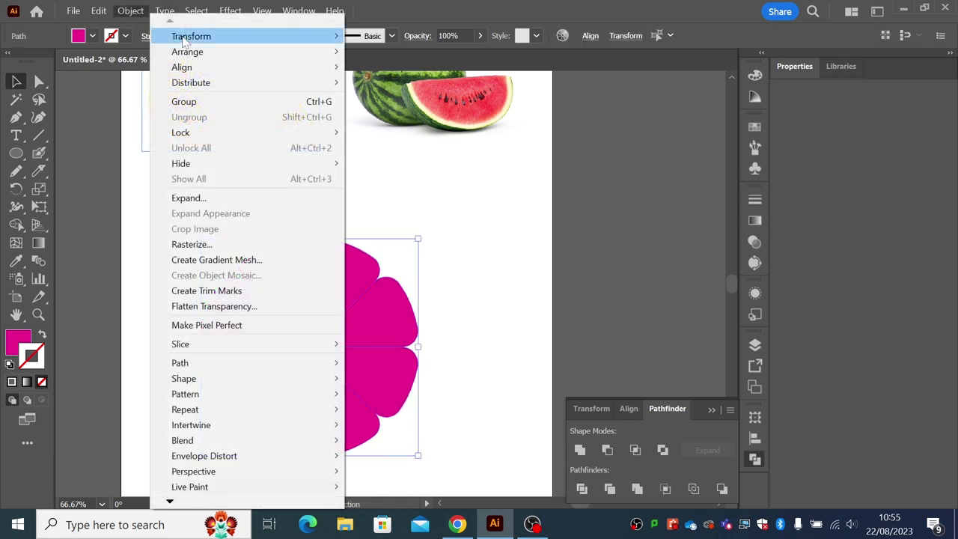
mouse_move(184, 41)
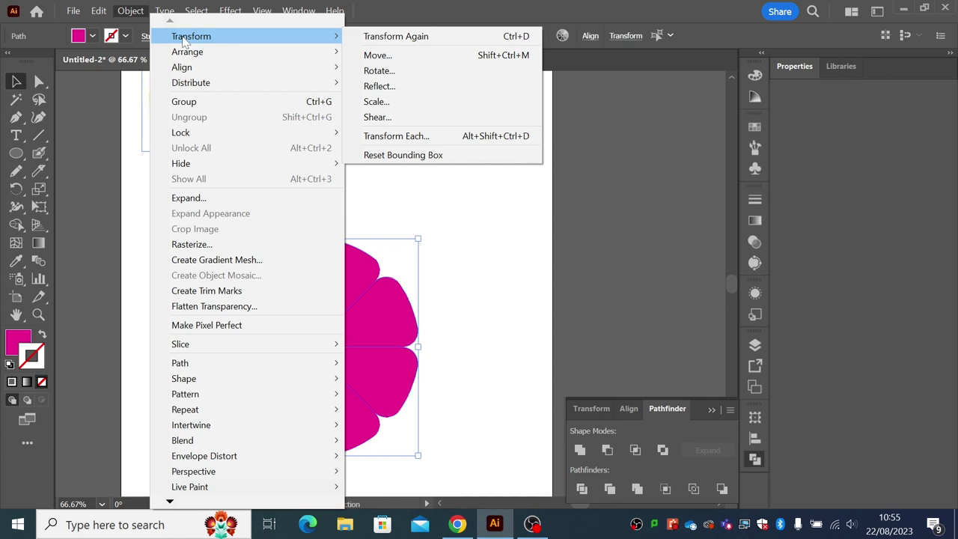
click(369, 137)
drag(432, 44, 491, 46)
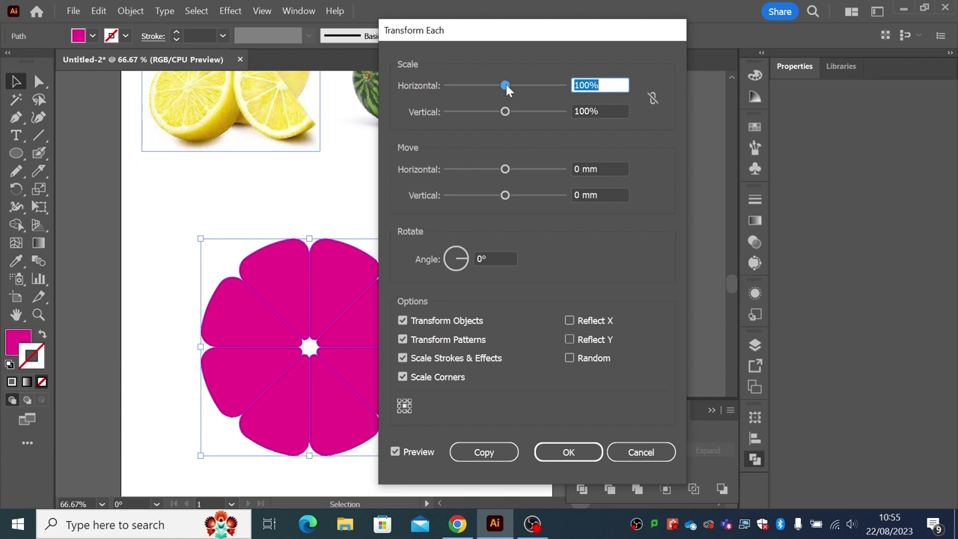
drag(508, 169, 512, 171)
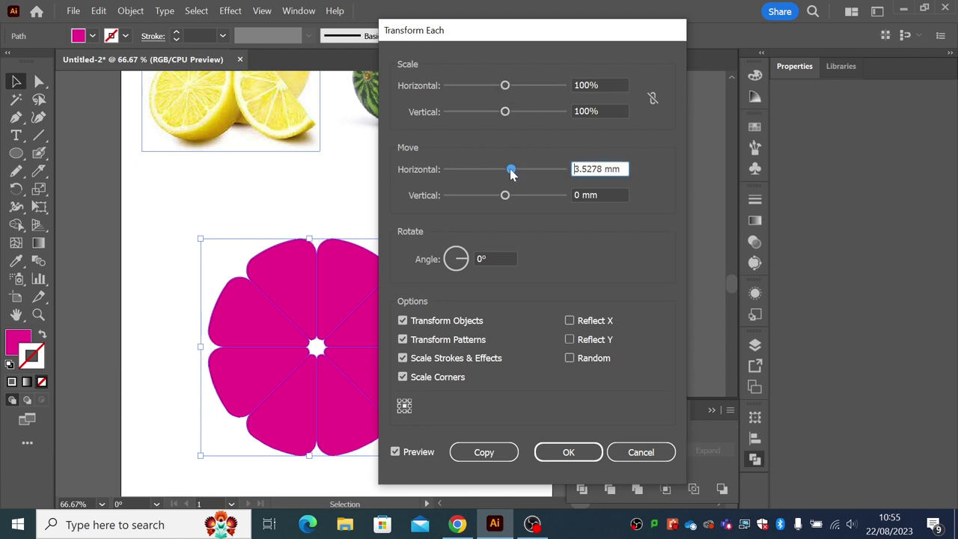
drag(505, 196, 515, 201)
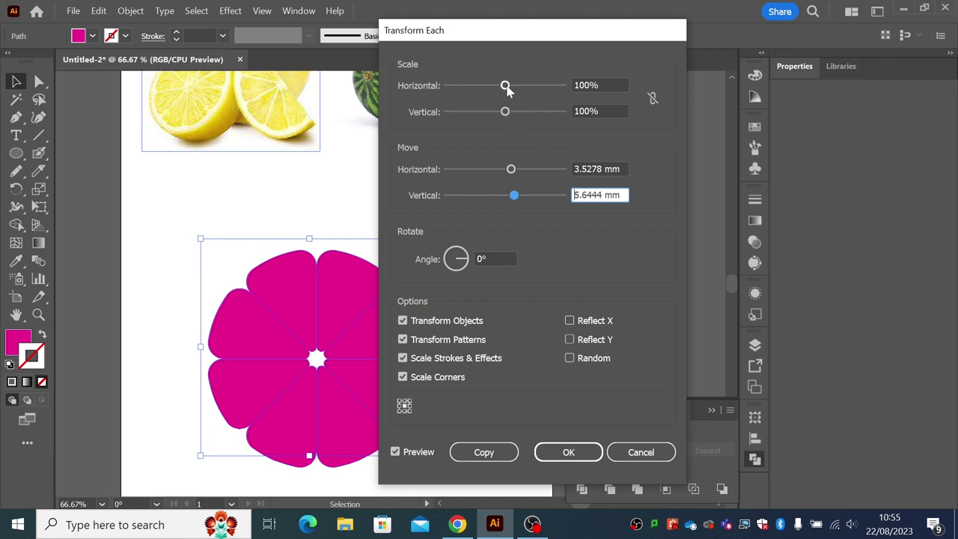
drag(506, 87, 497, 114)
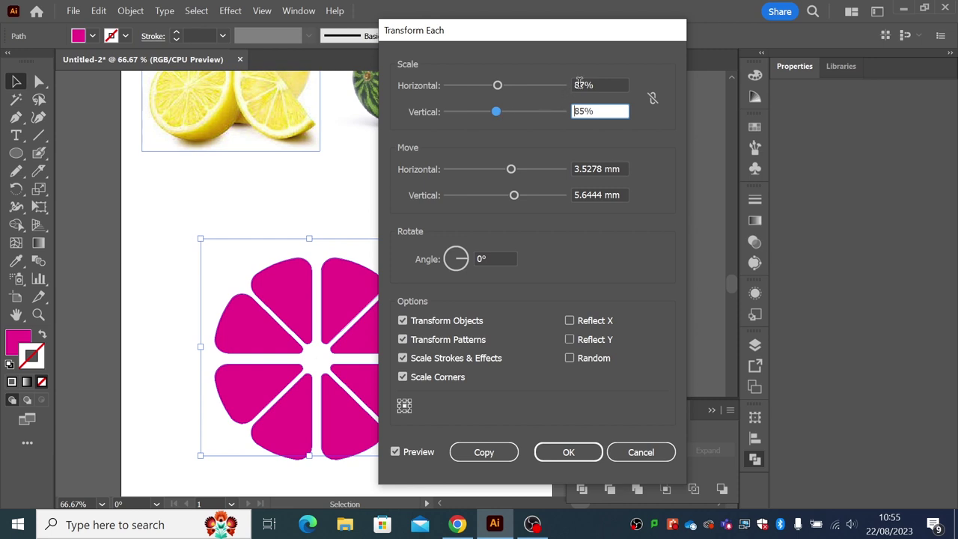
Apply Transform Each with 90%/90% scale and 3 mm/3 mm move, then select the right-half petals.
drag(594, 85, 569, 84)
text(90)
key(Tab)
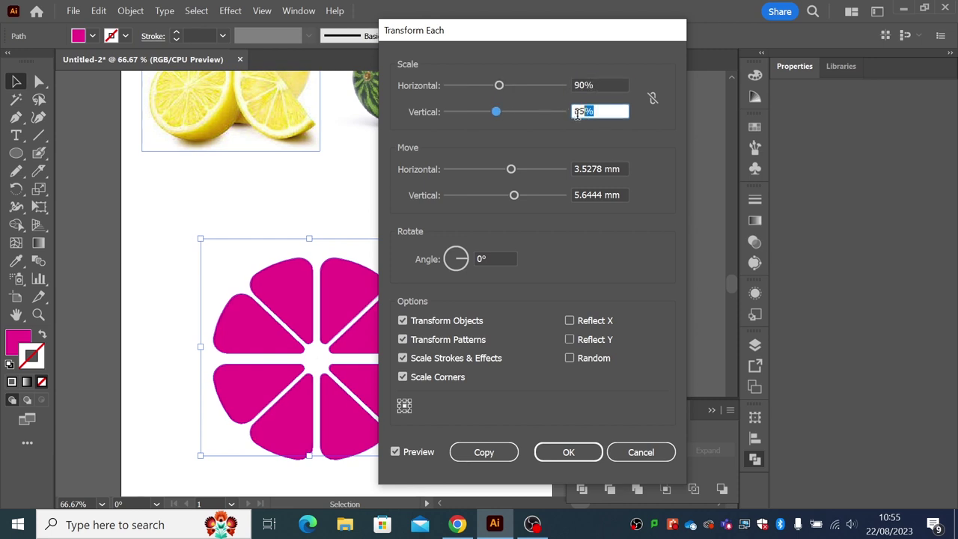
text(90)
drag(598, 169, 558, 171)
text(3)
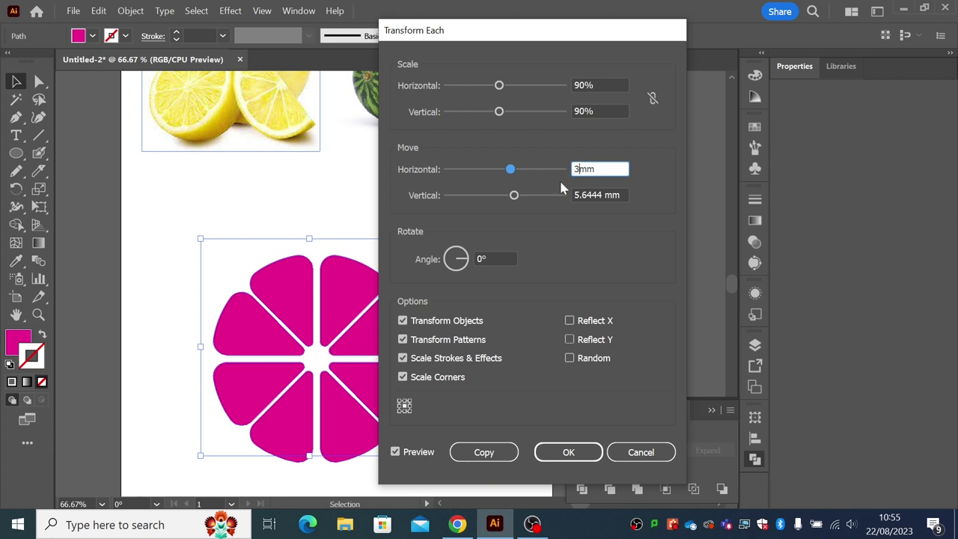
key(Tab)
text(3 )
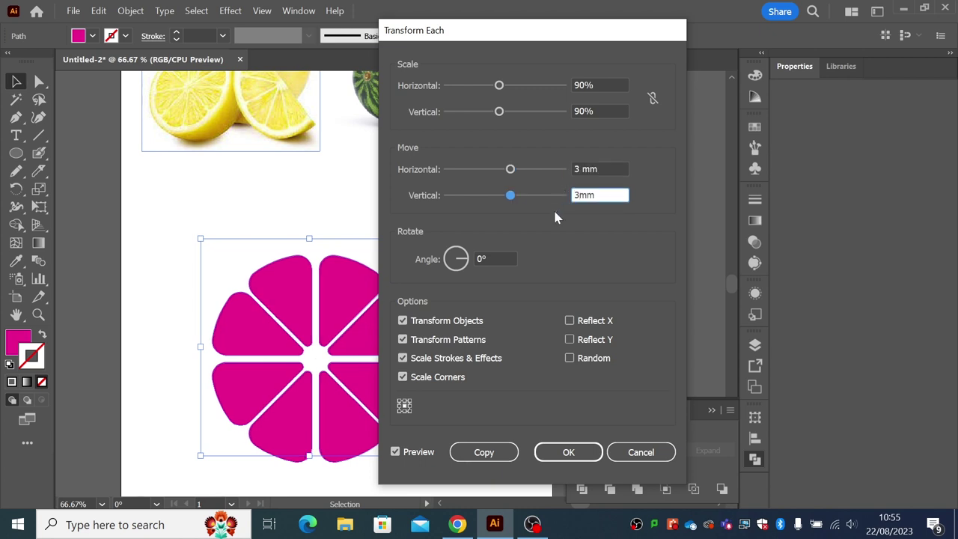
text(mm)
click(395, 452)
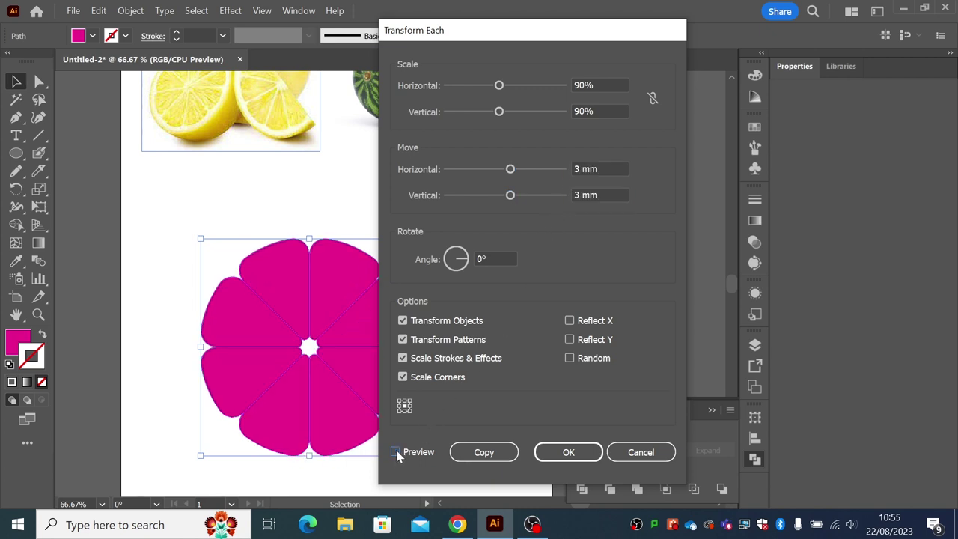
click(396, 452)
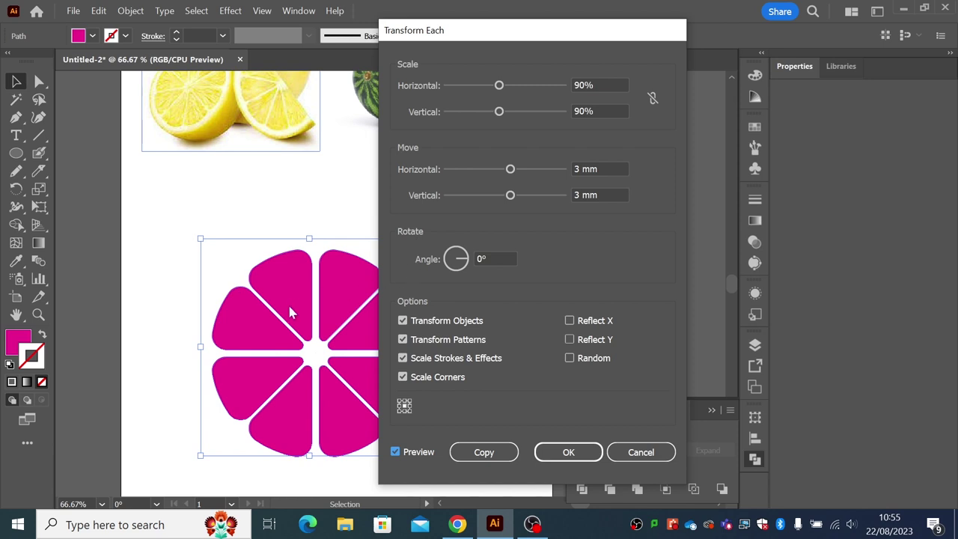
click(547, 451)
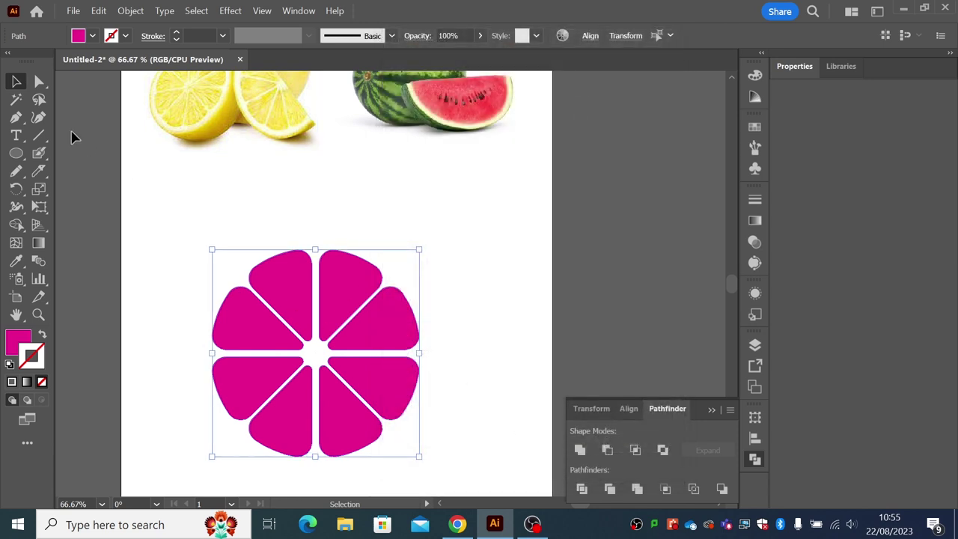
click(307, 234)
drag(320, 241, 448, 456)
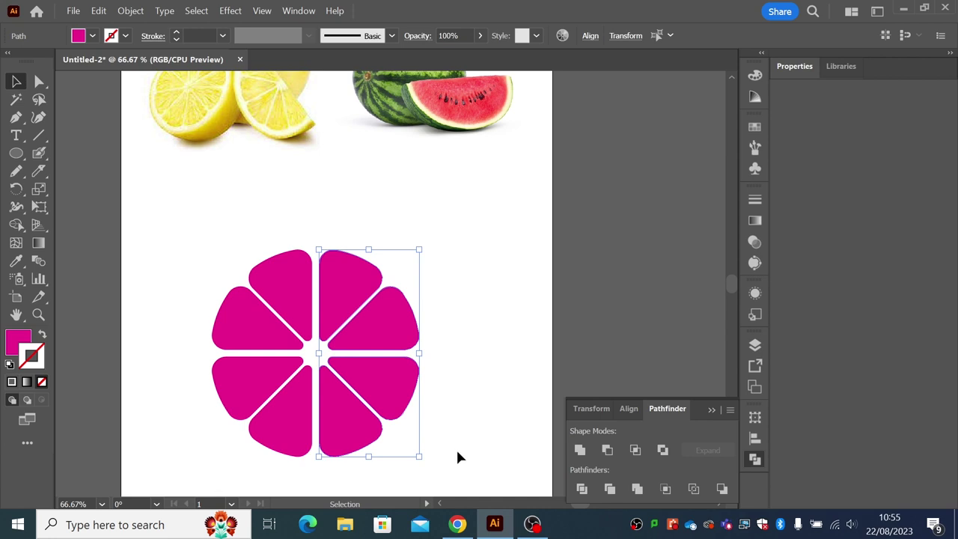
Nudge the right-half petals left and the four bottom petals up to even the gaps.
key(Left)
key(Left)
key(Left)
key(Left)
key(Left)
key(Left)
drag(456, 464, 219, 362)
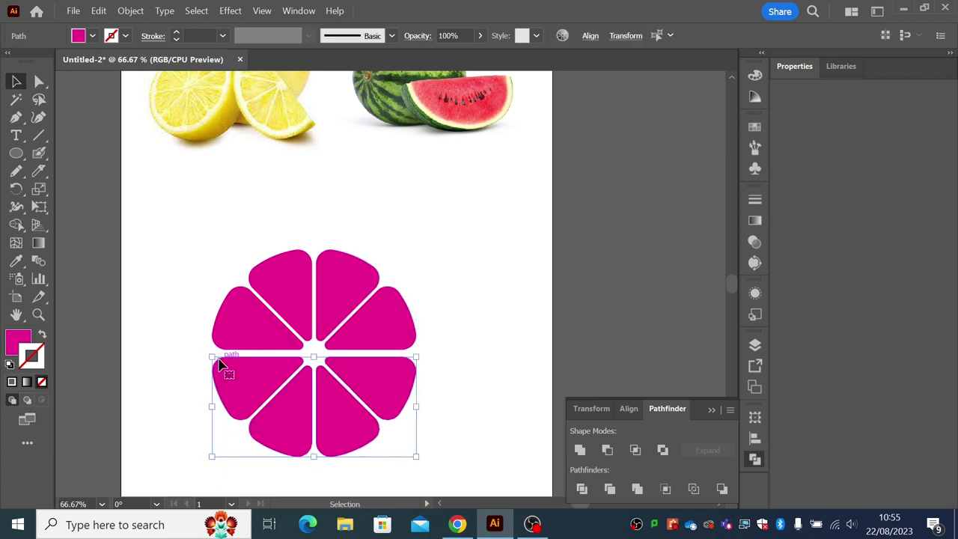
key(Up)
key(Up)
key(Up)
key(Up)
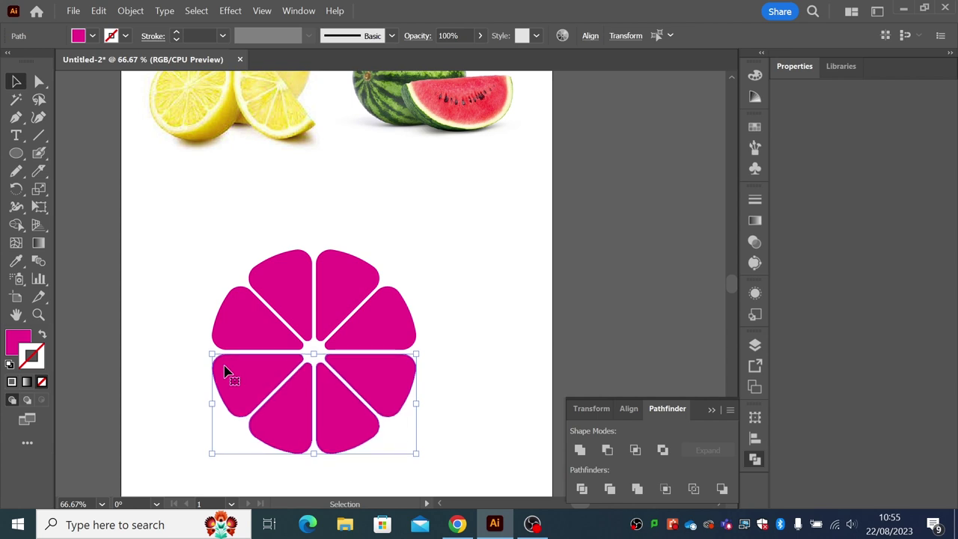
click(165, 352)
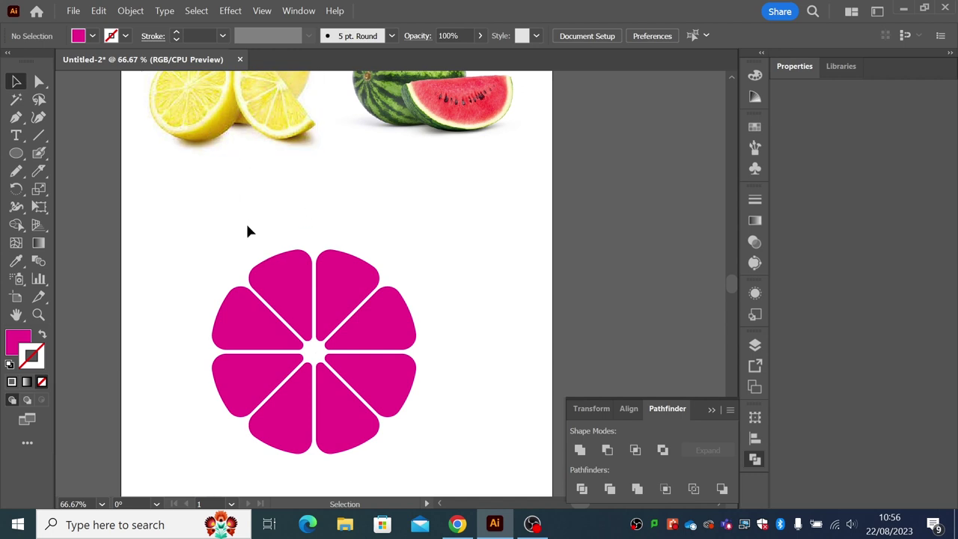
Group all eight petals into one object.
drag(205, 220, 442, 460)
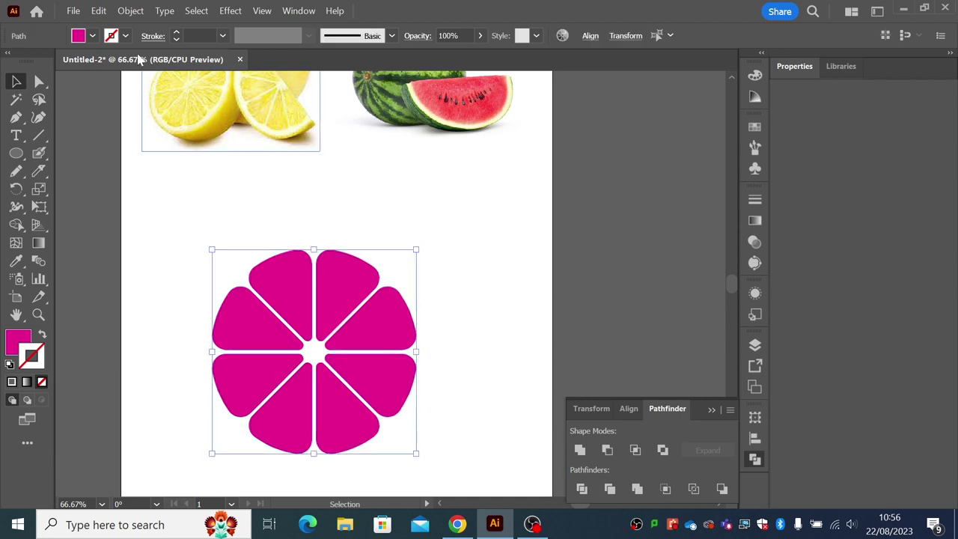
click(130, 11)
click(179, 103)
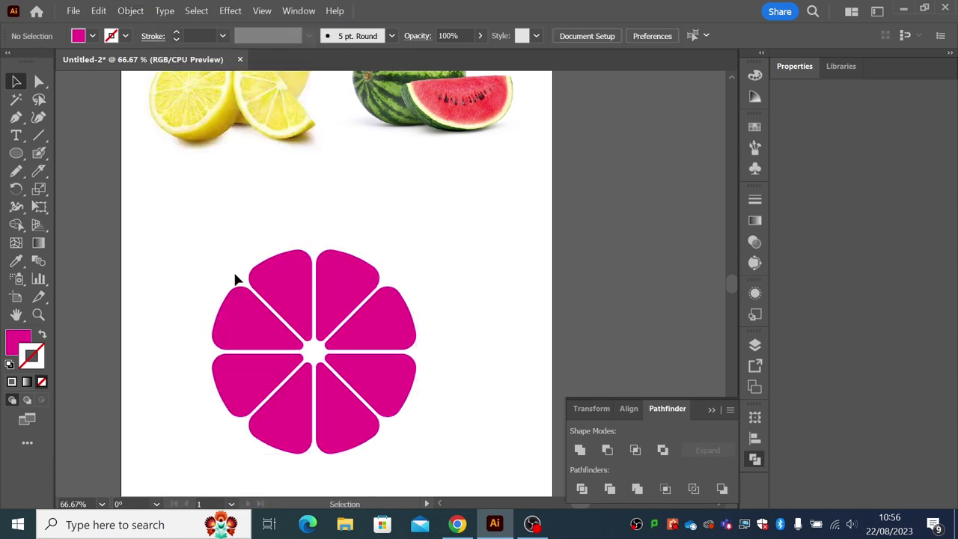
Move the flower group onto the pasteboard, partly off the artboard's left edge.
drag(281, 305, 176, 280)
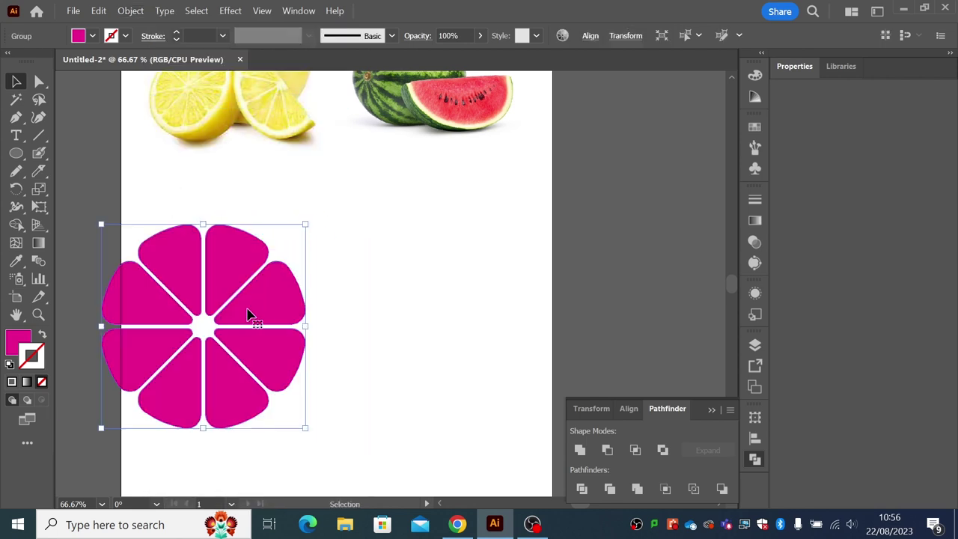
drag(248, 314, 201, 329)
drag(302, 330, 456, 317)
drag(269, 326, 159, 330)
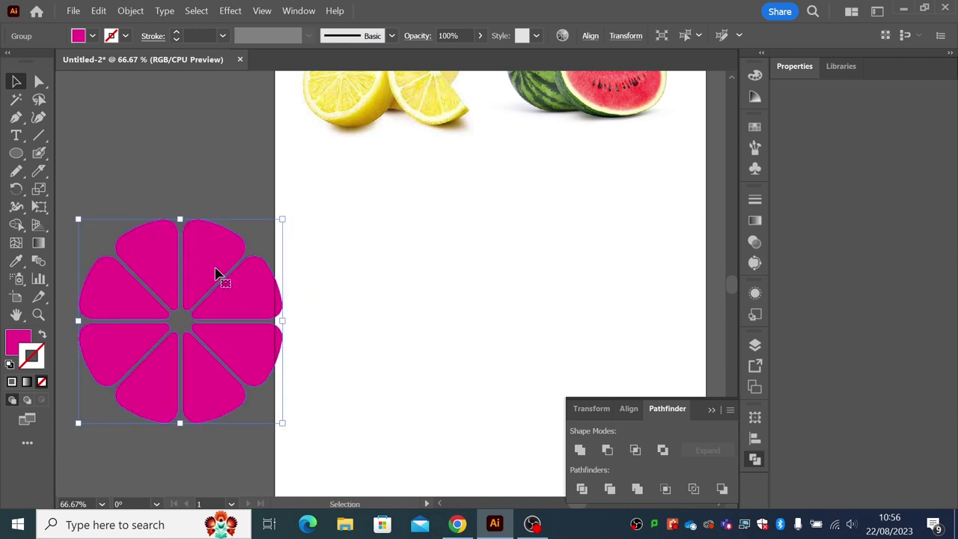
click(279, 243)
click(251, 303)
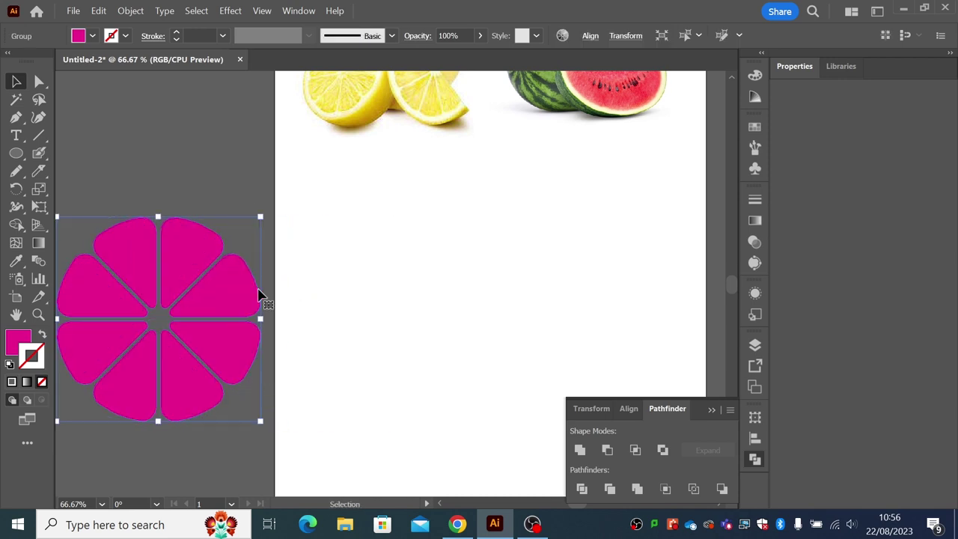
click(299, 286)
drag(300, 287, 253, 275)
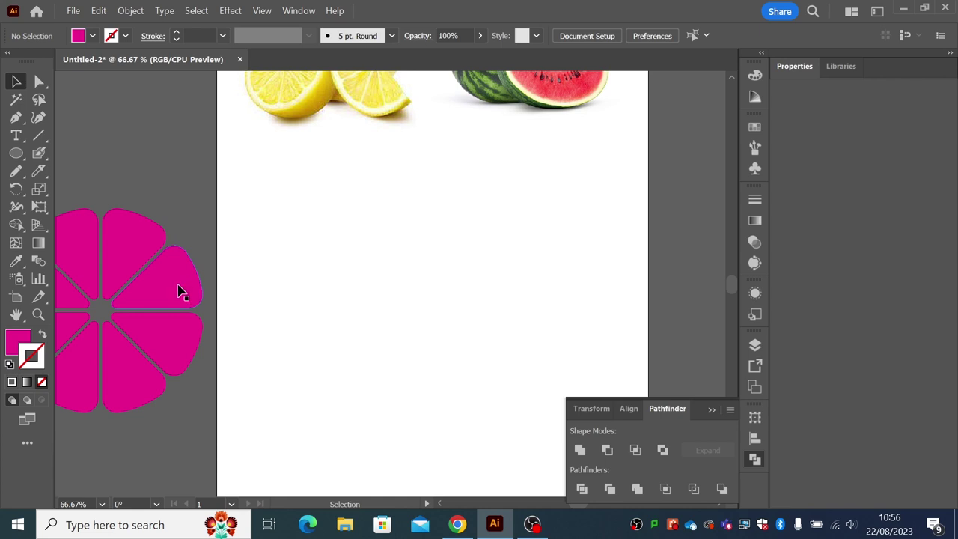
mouse_move(180, 287)
mouse_down()
mouse_move(203, 295)
mouse_move(174, 297)
mouse_up()
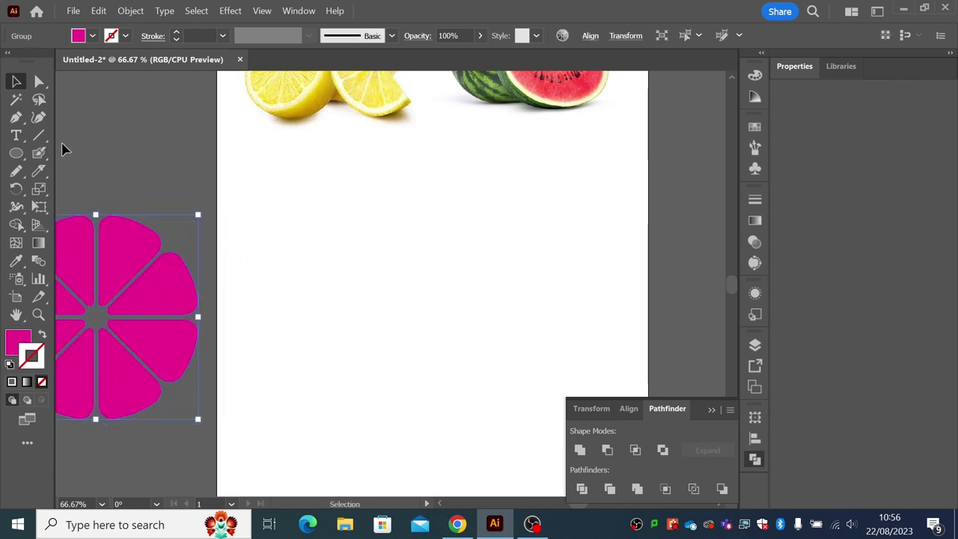
Draw a large circle with no fill and a magenta outline.
click(16, 153)
drag(283, 231, 499, 439)
click(16, 80)
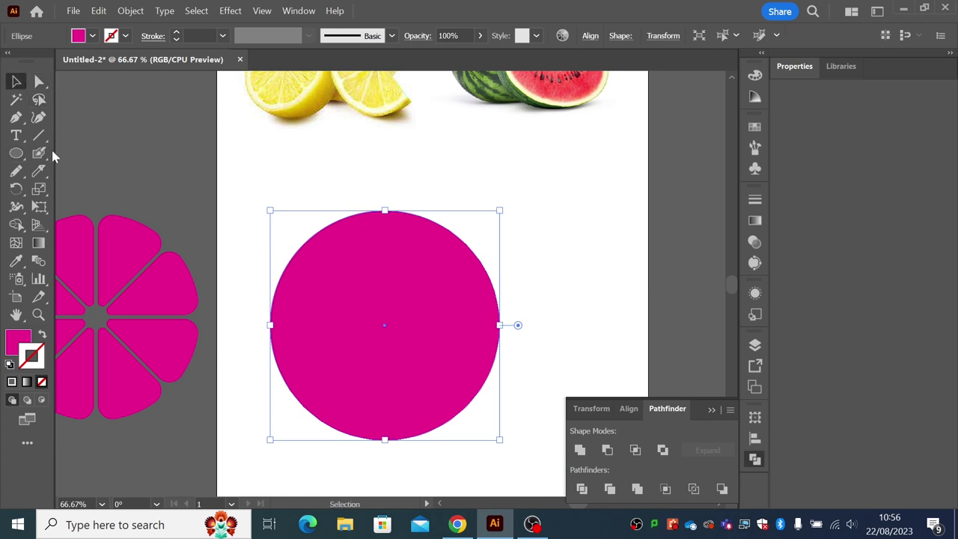
click(42, 334)
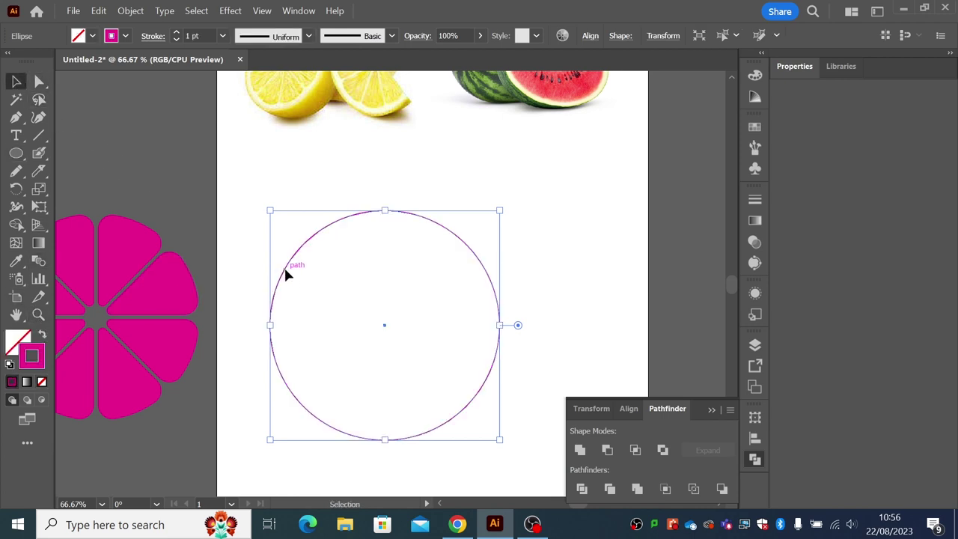
drag(283, 268, 292, 260)
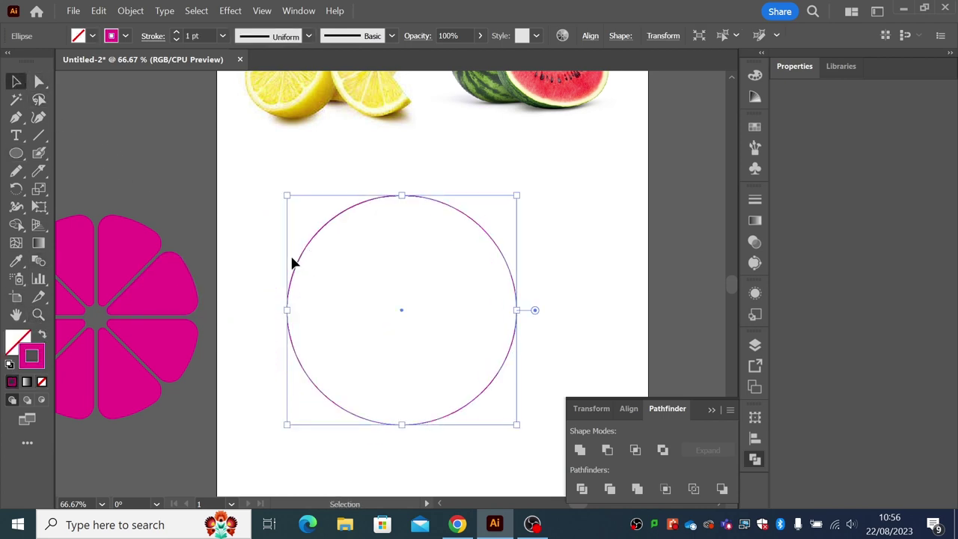
click(207, 261)
Position the flower group and the circle over each other.
drag(157, 299, 420, 278)
drag(282, 186, 511, 425)
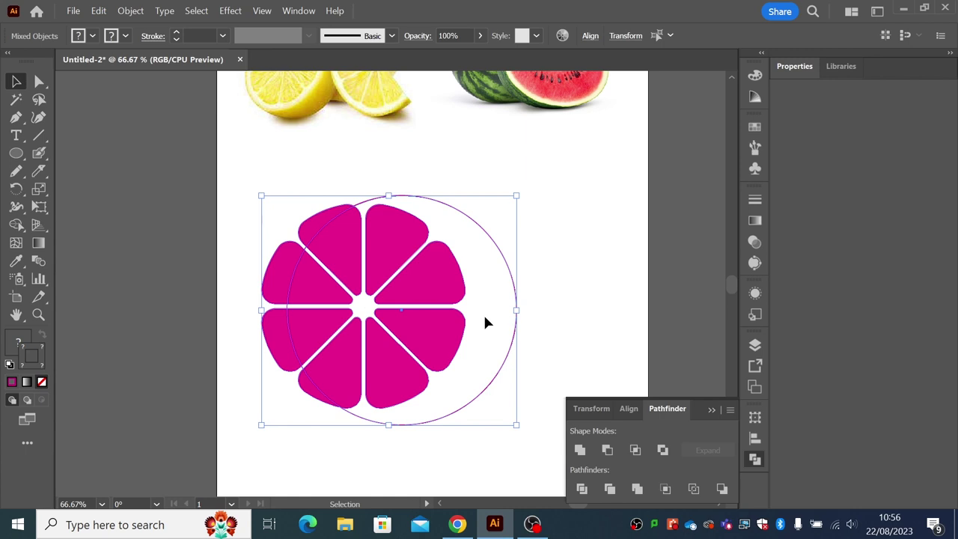
click(549, 309)
mouse_move(519, 304)
mouse_down()
mouse_move(473, 298)
mouse_move(558, 347)
mouse_up()
click(534, 338)
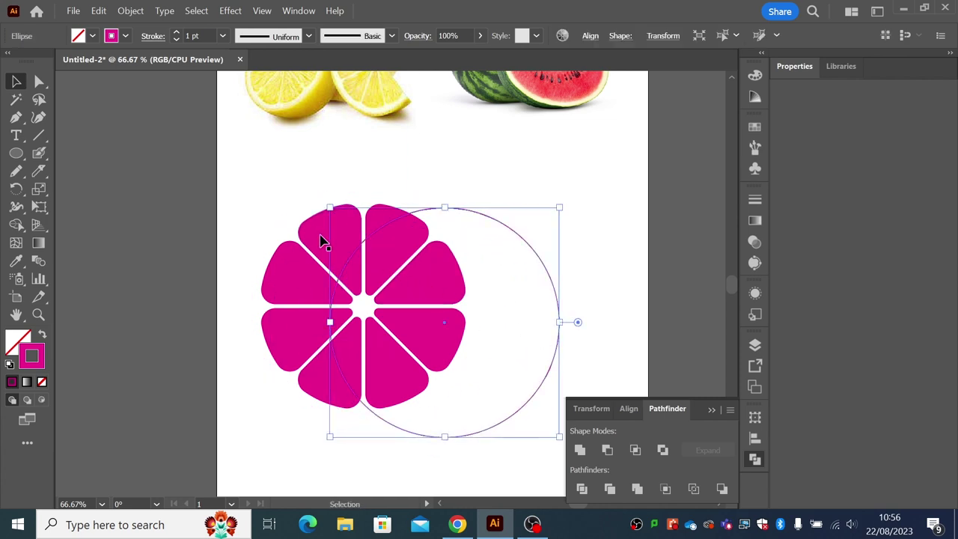
drag(322, 241, 316, 255)
Align the wedges and circle to each other's horizontal and vertical centres.
drag(243, 181, 543, 413)
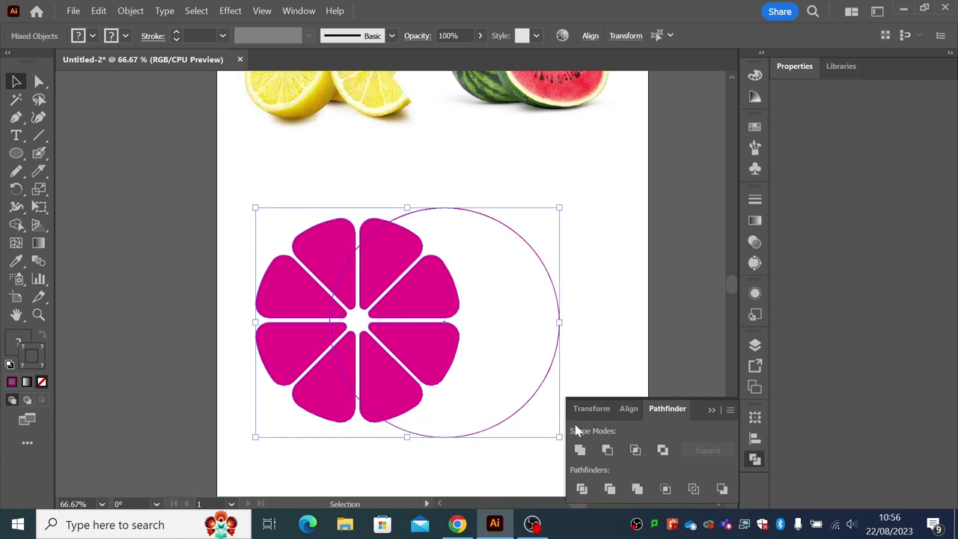
click(635, 411)
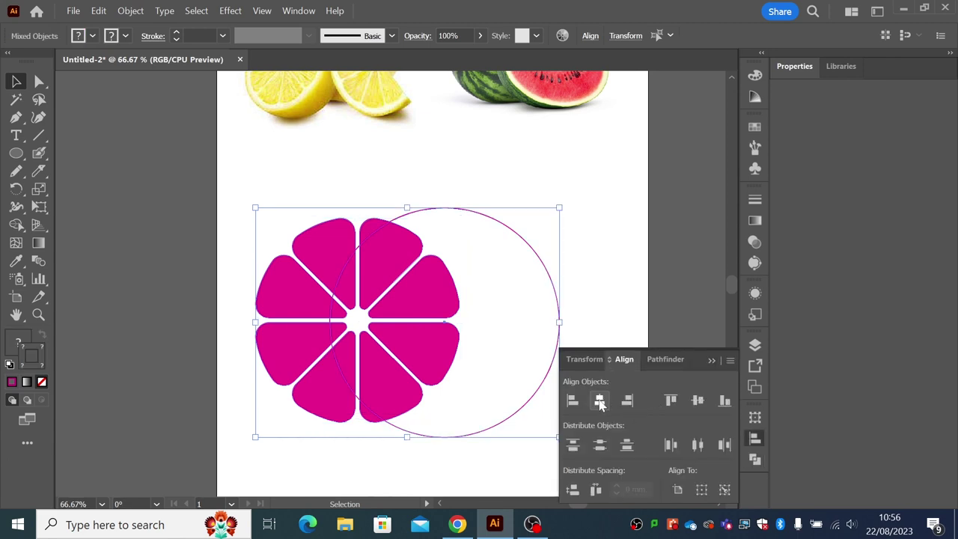
click(600, 402)
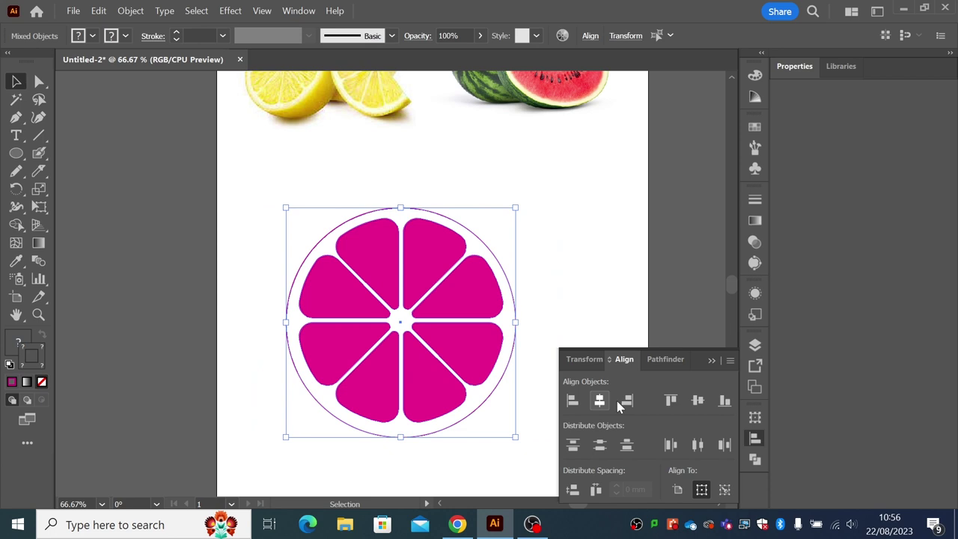
click(697, 400)
Raise the outer circle's stroke weight to 12 pt.
click(559, 306)
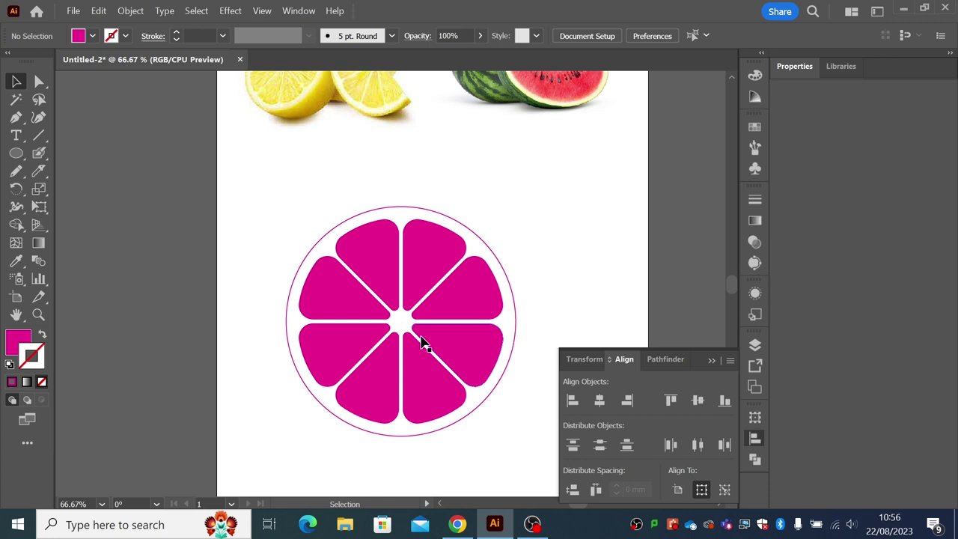
click(512, 301)
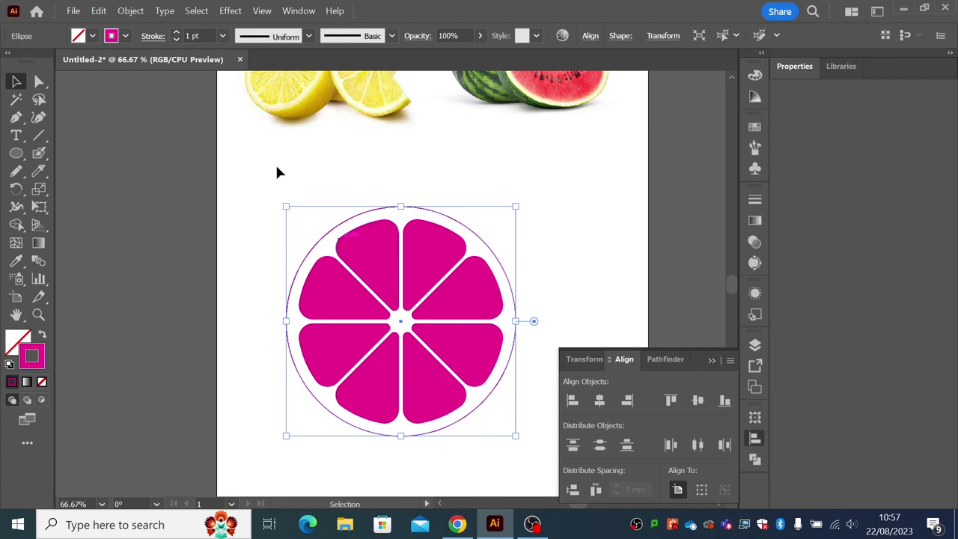
click(177, 33)
click(177, 33)
click(177, 34)
click(177, 34)
click(177, 34)
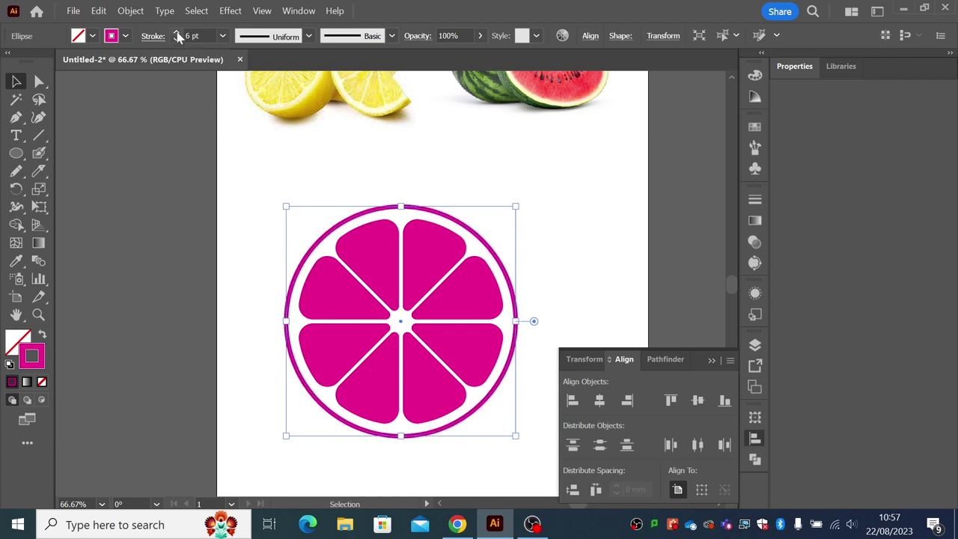
click(176, 34)
click(177, 34)
click(177, 34)
click(177, 34)
click(177, 34)
click(176, 34)
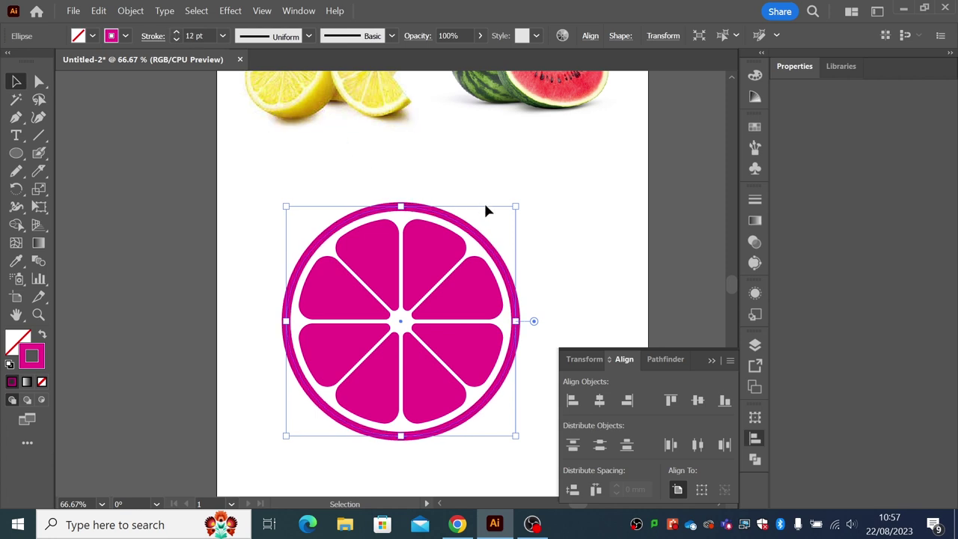
Try enlarging the circle from its corner, undoing each resize.
drag(517, 208, 537, 204)
key(super)
click(547, 255)
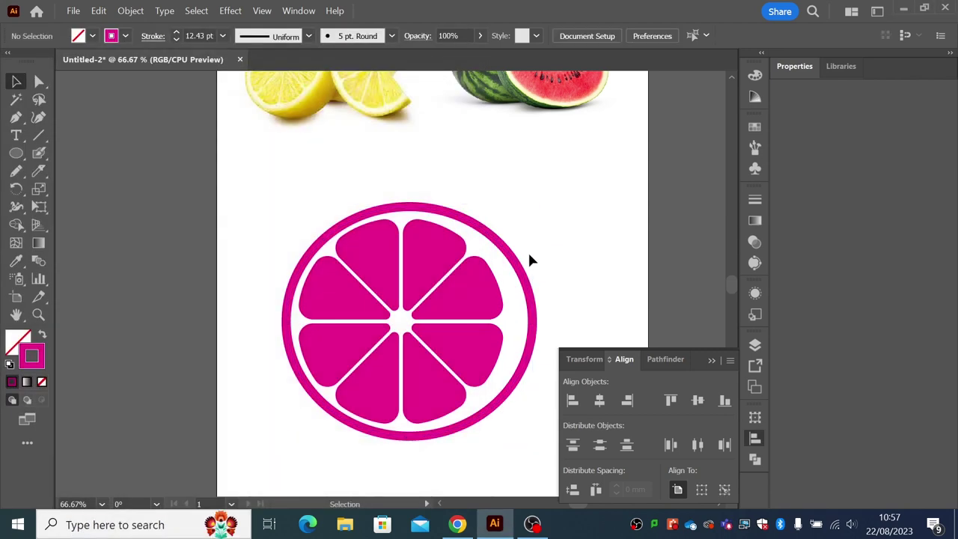
key(ctrl+z)
mouse_move(518, 210)
mouse_down()
mouse_move(537, 195)
mouse_move(524, 206)
mouse_up()
key(ctrl+z)
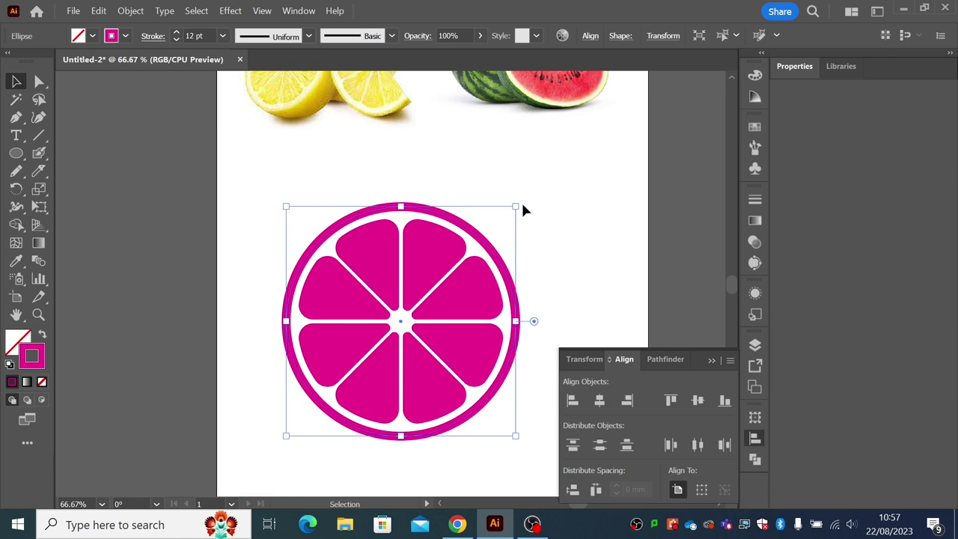
Reselect the outer ring and drag its corner to enlarge it slightly.
key(a)
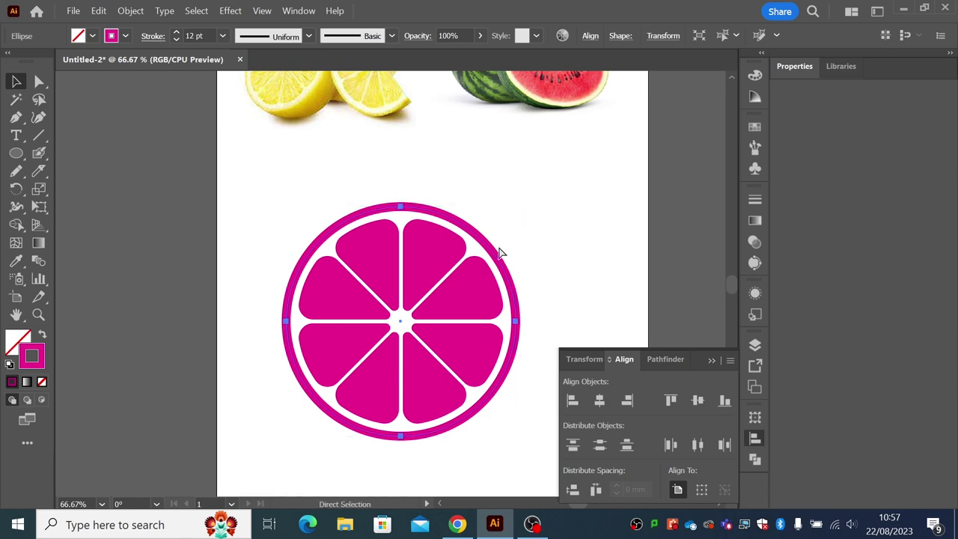
key(super)
key(Escape)
key(v)
click(511, 232)
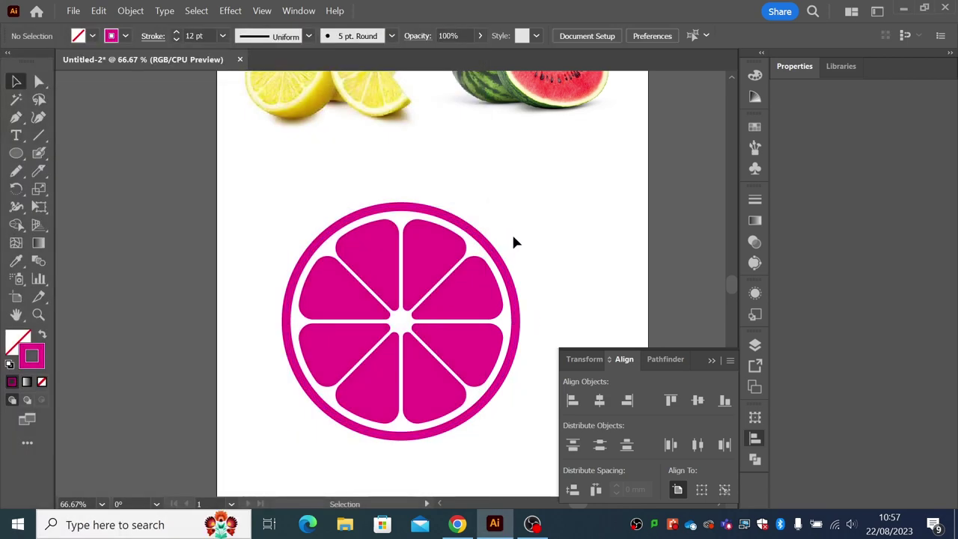
click(481, 246)
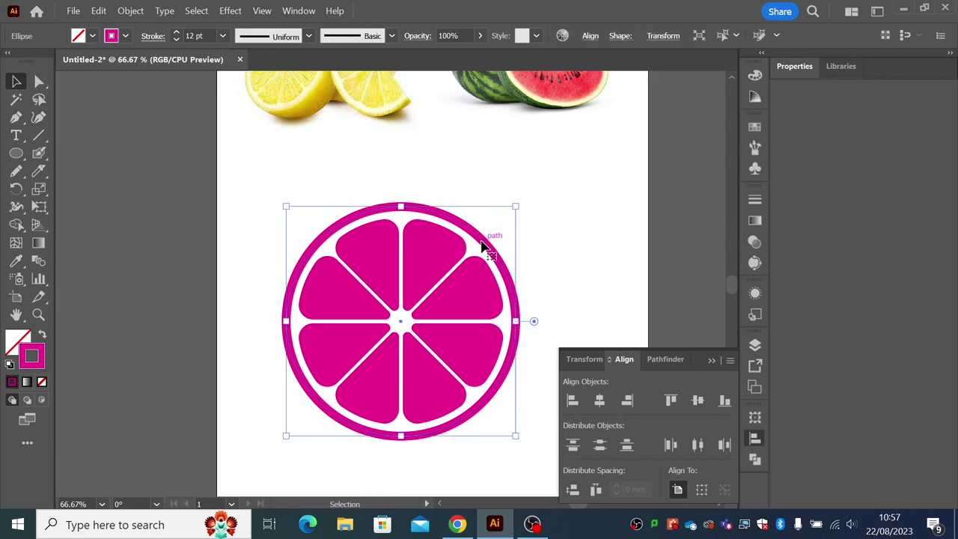
mouse_move(515, 209)
mouse_down()
mouse_move(524, 199)
mouse_move(520, 207)
mouse_up()
key(super)
click(520, 208)
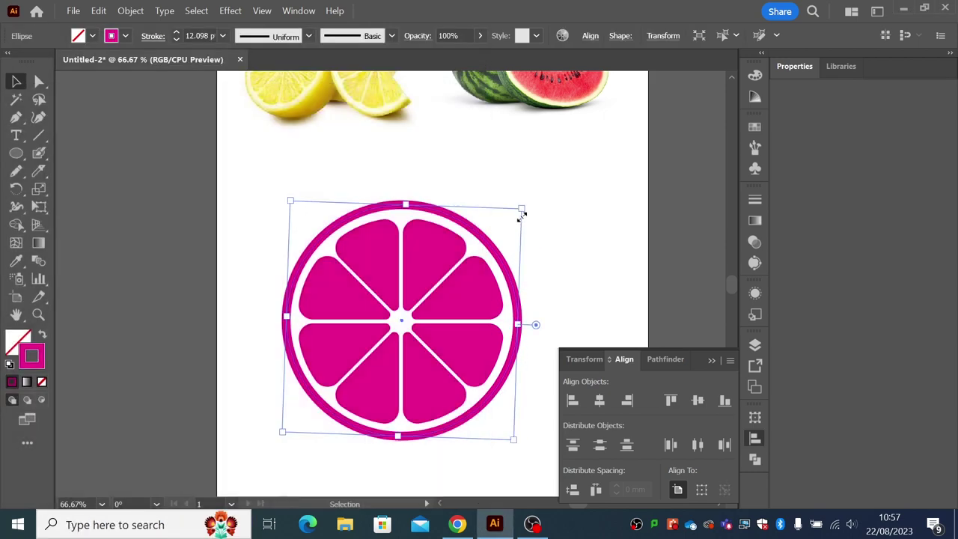
key(a)
key(v)
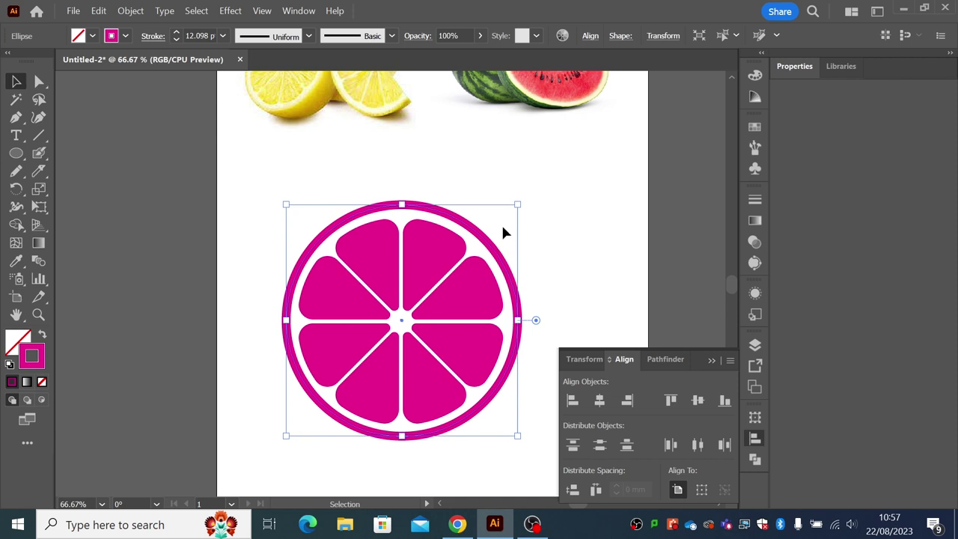
Try several larger corner resizes of the ring, undoing each one.
mouse_move(517, 205)
mouse_down()
mouse_move(540, 183)
mouse_move(517, 204)
mouse_move(539, 188)
mouse_move(550, 195)
mouse_up()
key(a)
key(v)
key(super)
key(ctrl+z)
drag(520, 205, 542, 177)
key(ctrl+z)
key(ctrl+z)
drag(518, 206, 529, 200)
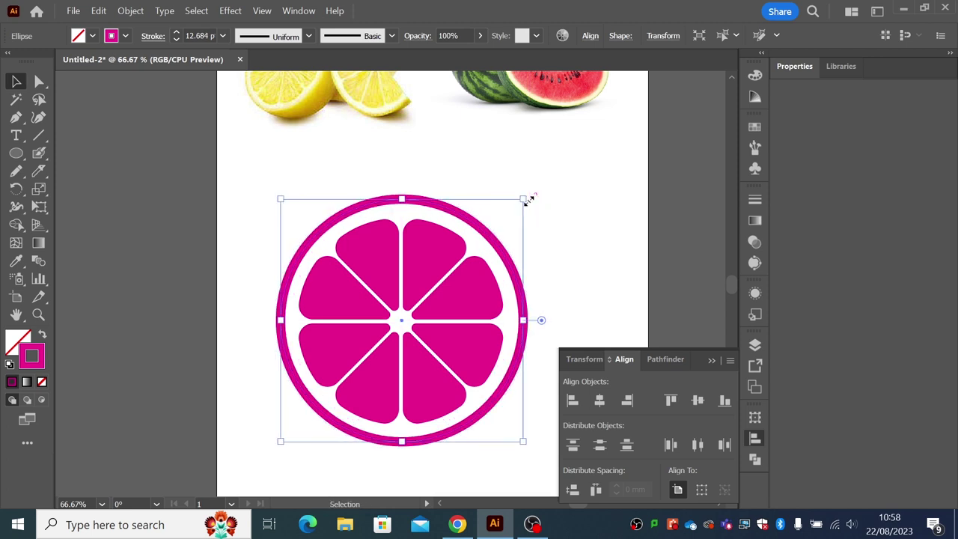
click(547, 249)
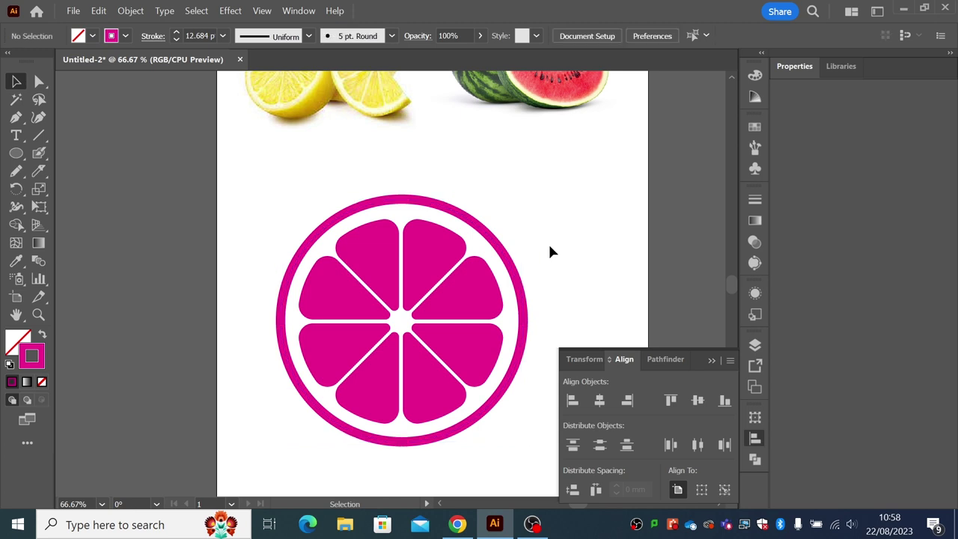
key(ctrl+z)
key(ctrl+z)
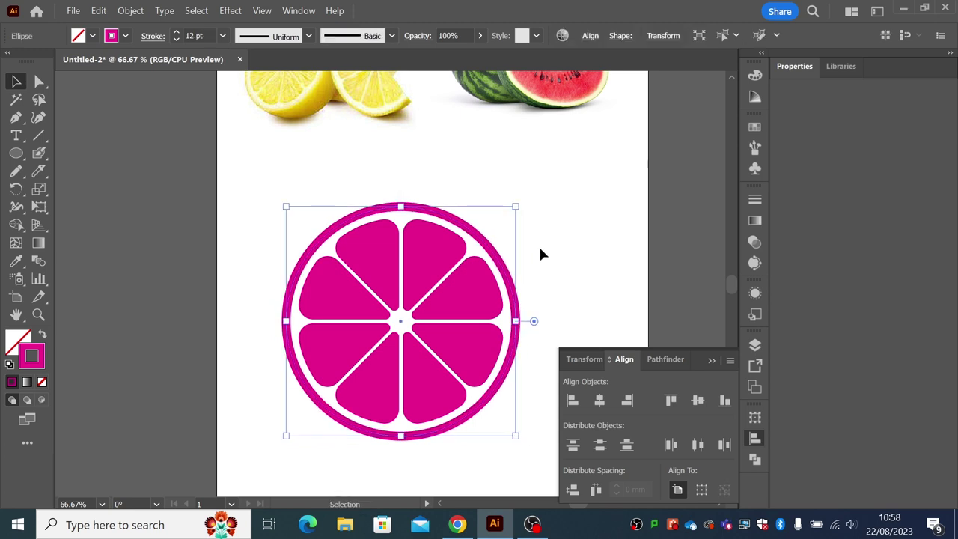
Enlarge the ring slightly around the wedges and set its stroke to 16 pt.
drag(515, 206, 524, 199)
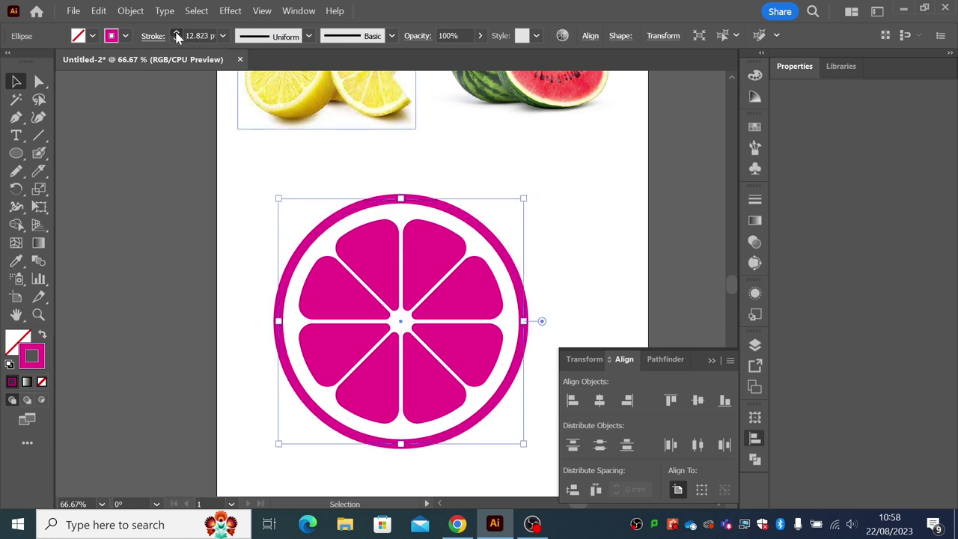
click(177, 36)
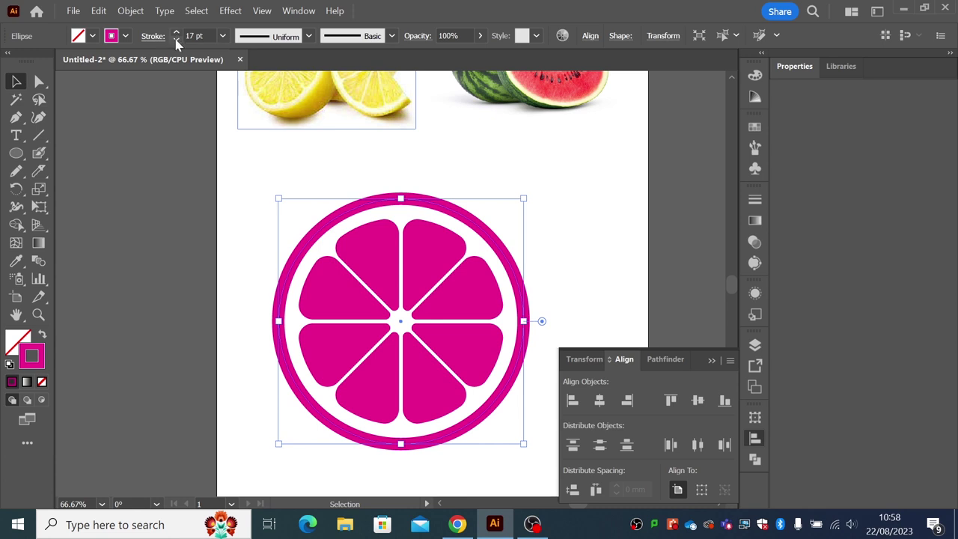
click(176, 41)
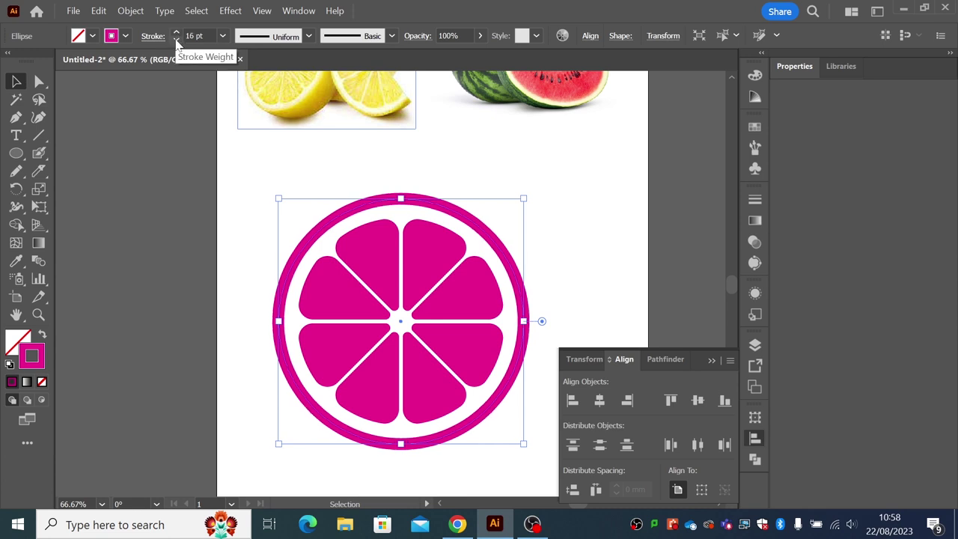
click(159, 163)
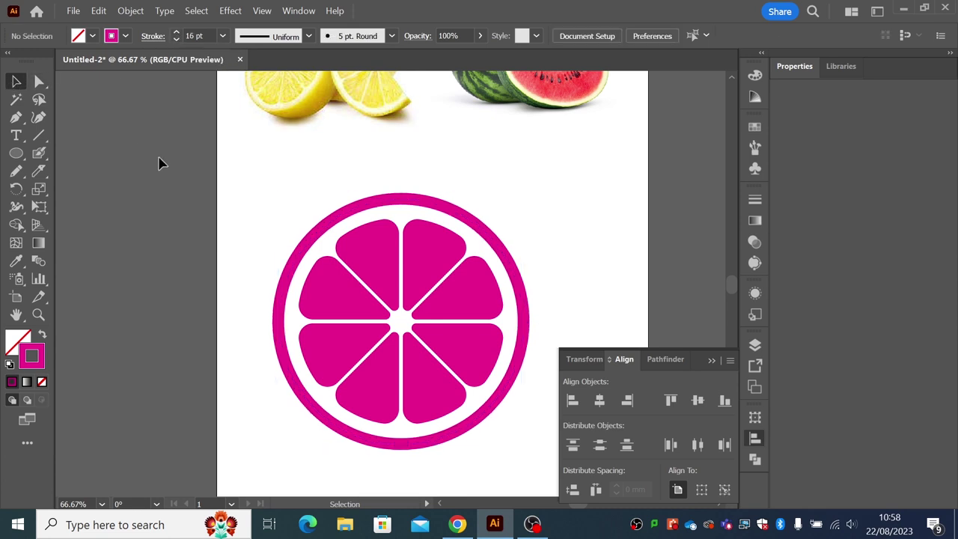
scroll(231, 248, up, 2)
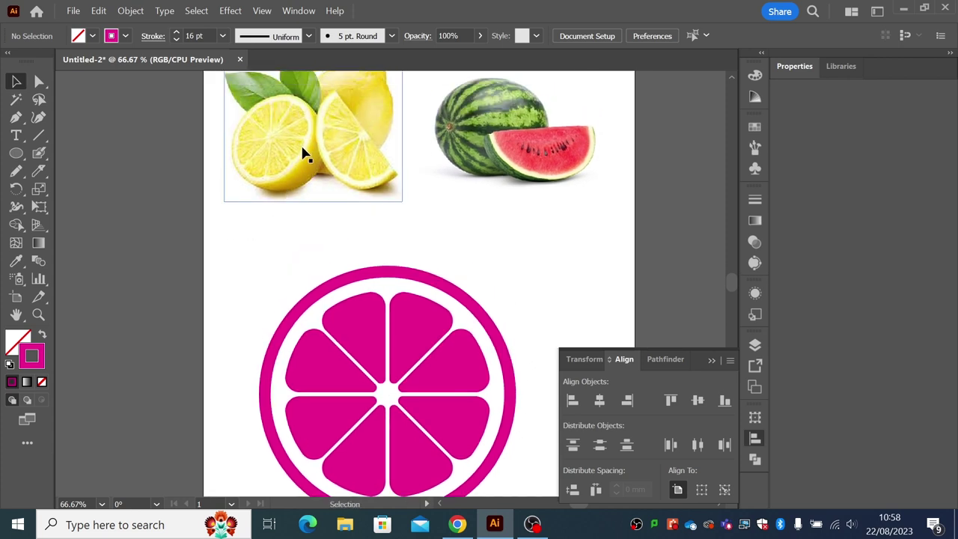
drag(396, 329, 349, 234)
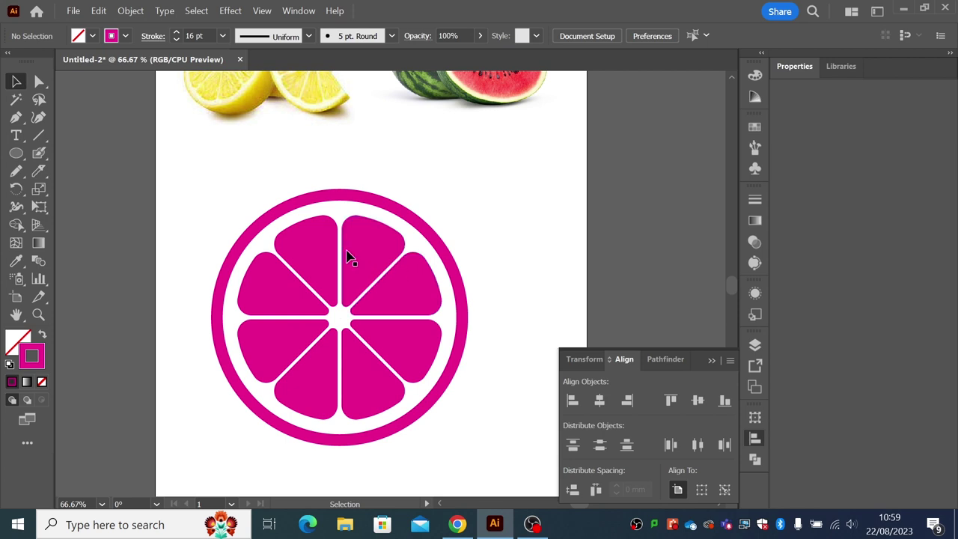
Recolour the ring's outline and the wedges' fill to yellow.
click(263, 219)
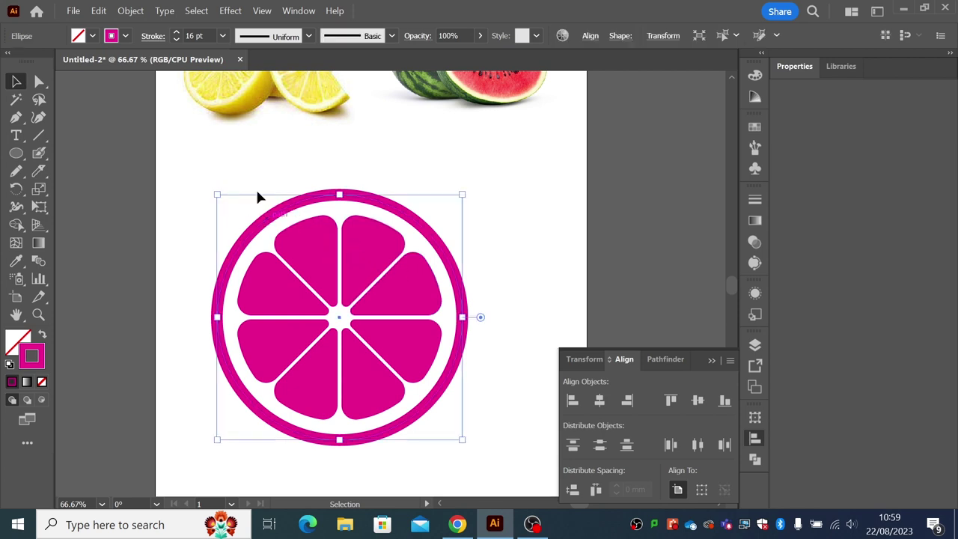
click(126, 36)
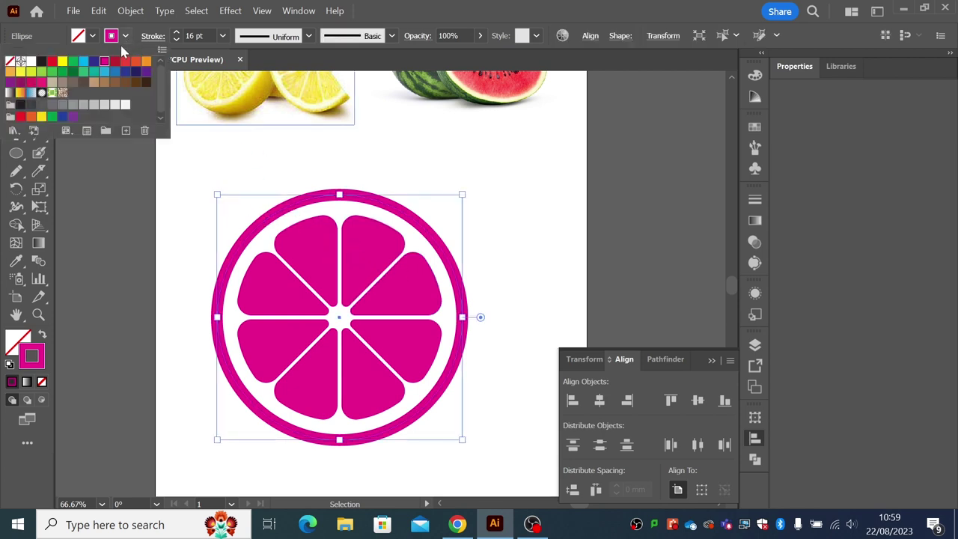
click(61, 62)
click(314, 257)
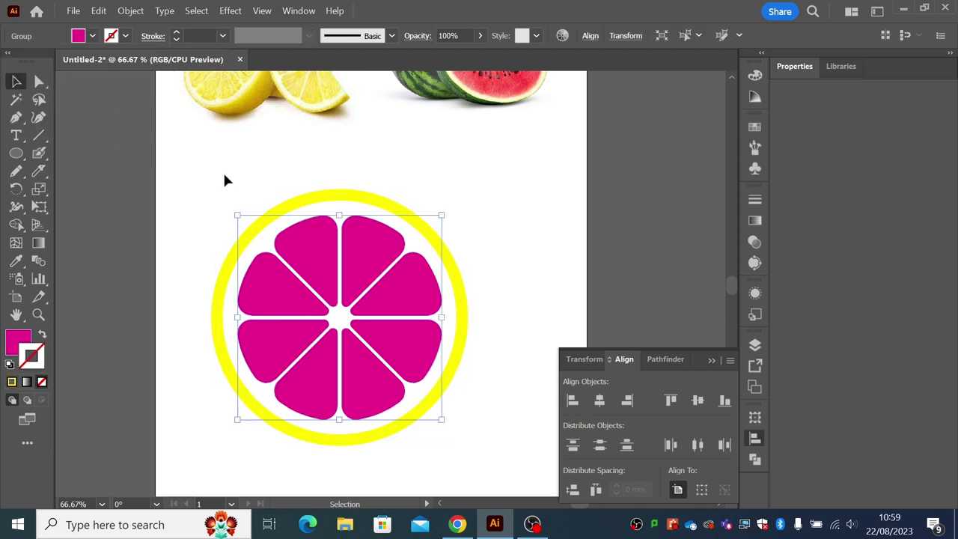
click(92, 36)
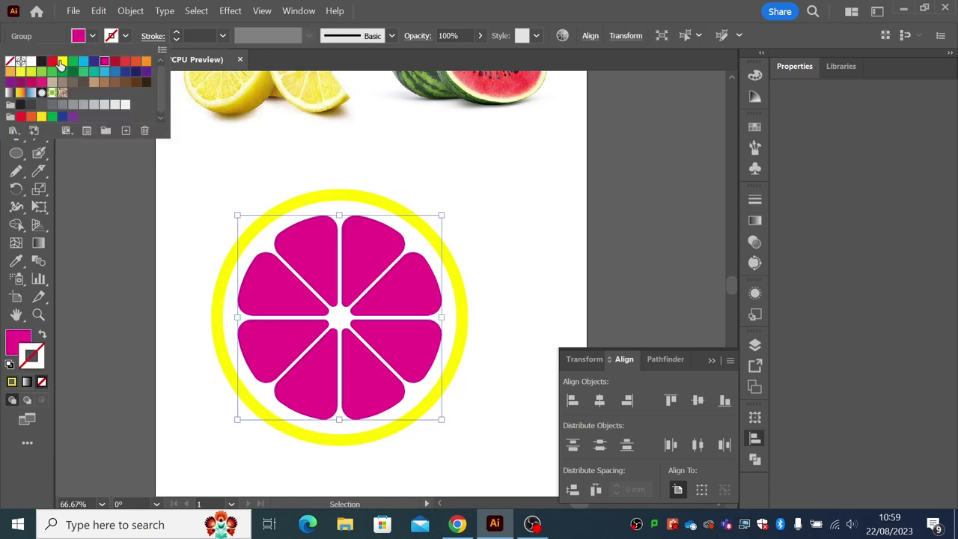
click(62, 61)
click(187, 196)
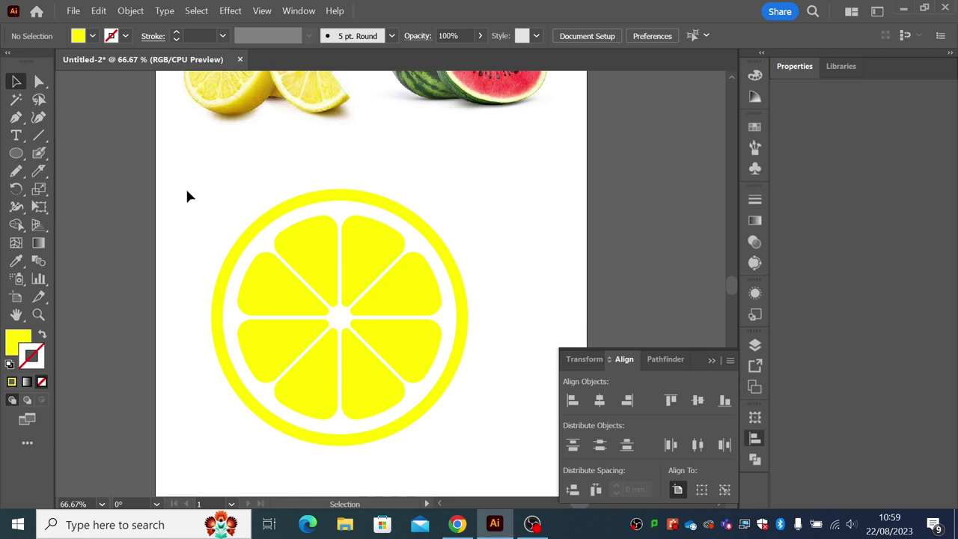
Zoom out to 33.33% and pan so the whole artboard with photos and slice shows.
drag(202, 195, 473, 428)
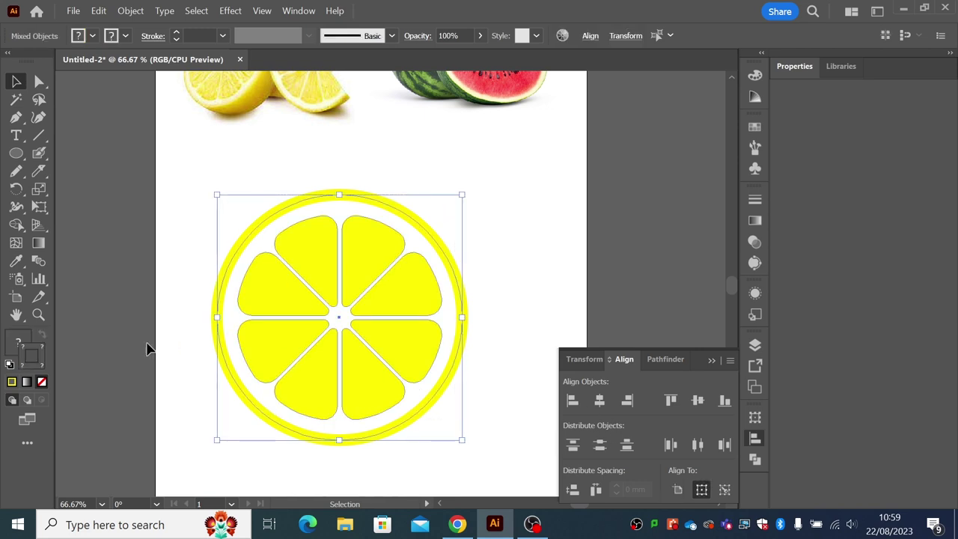
click(38, 315)
alt+click(363, 353)
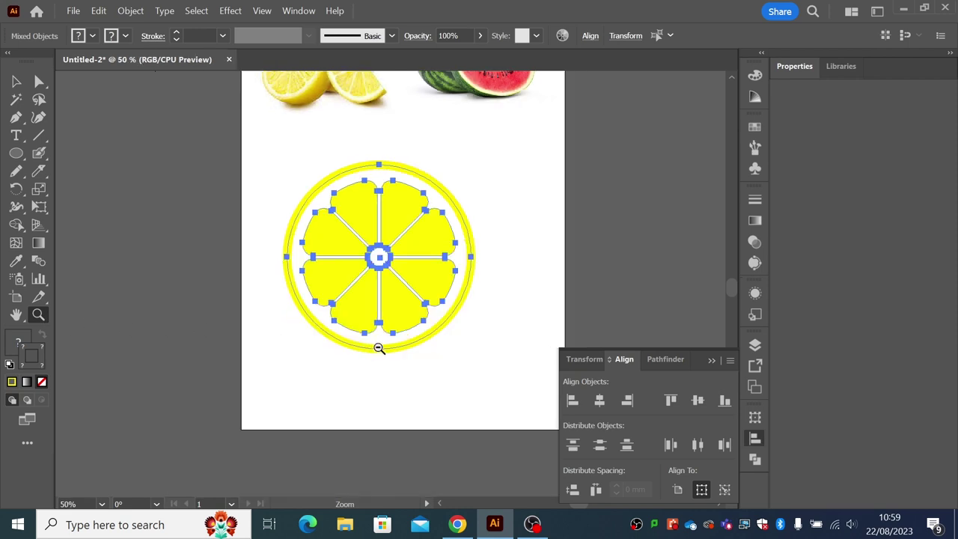
alt+click(379, 348)
drag(398, 284, 231, 284)
key(v)
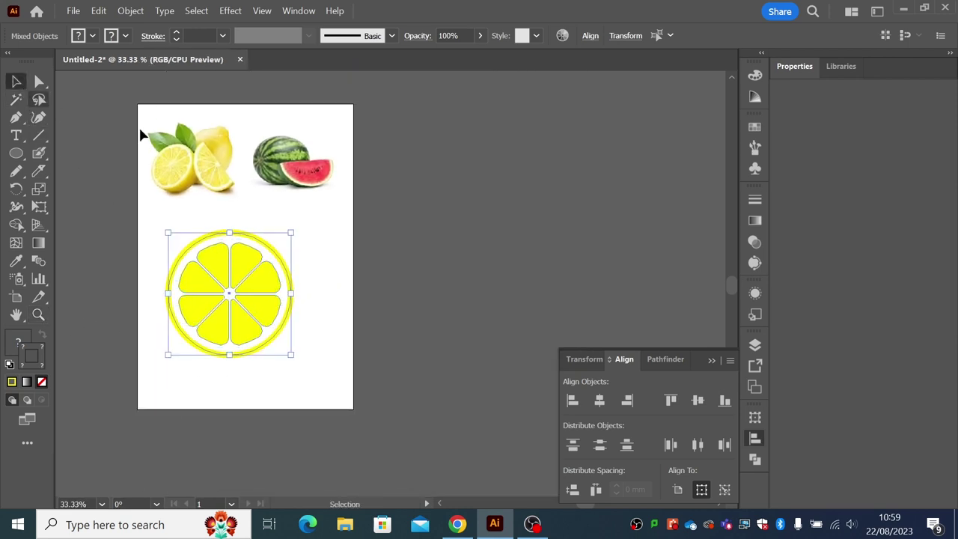
click(426, 193)
Add a second artboard from the Artboards panel, discarding an accidental new layer.
click(755, 345)
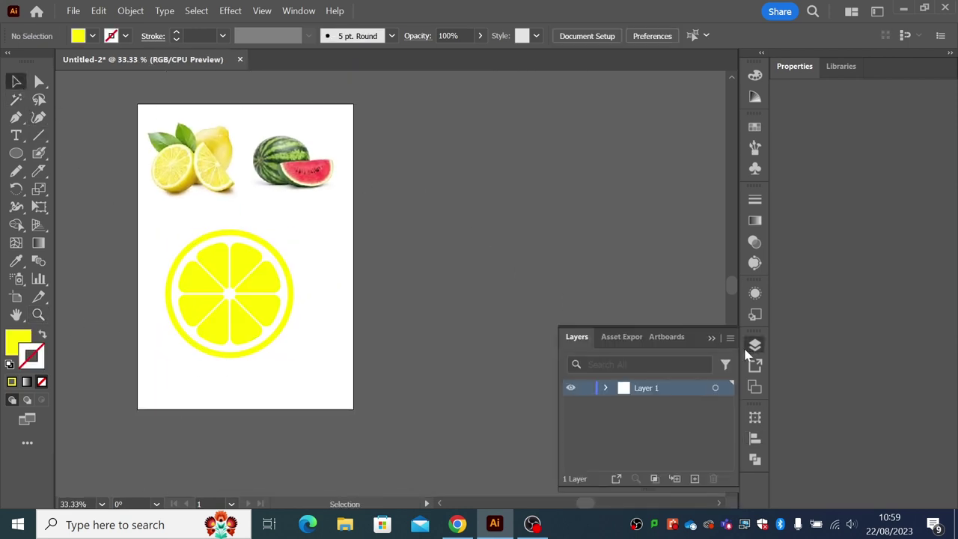
click(694, 479)
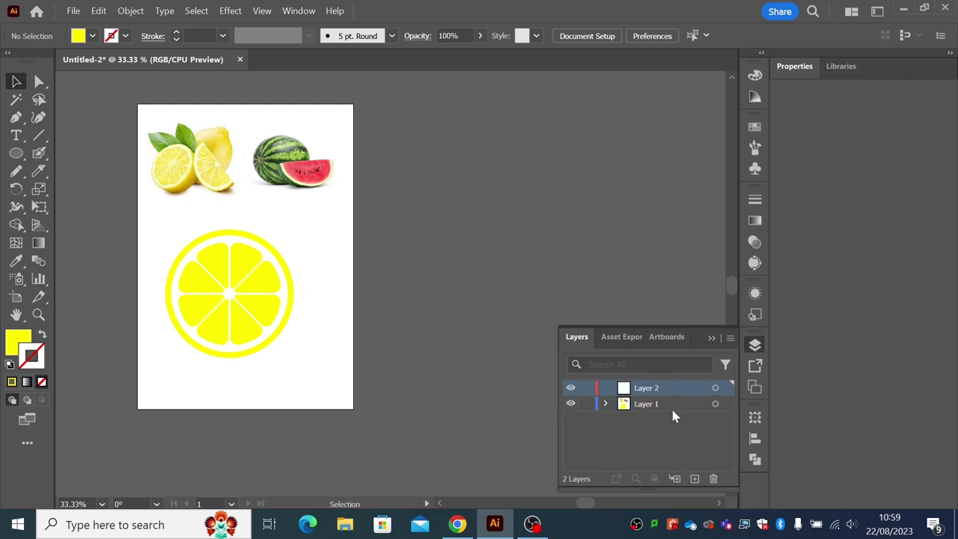
key(ctrl+z)
click(669, 337)
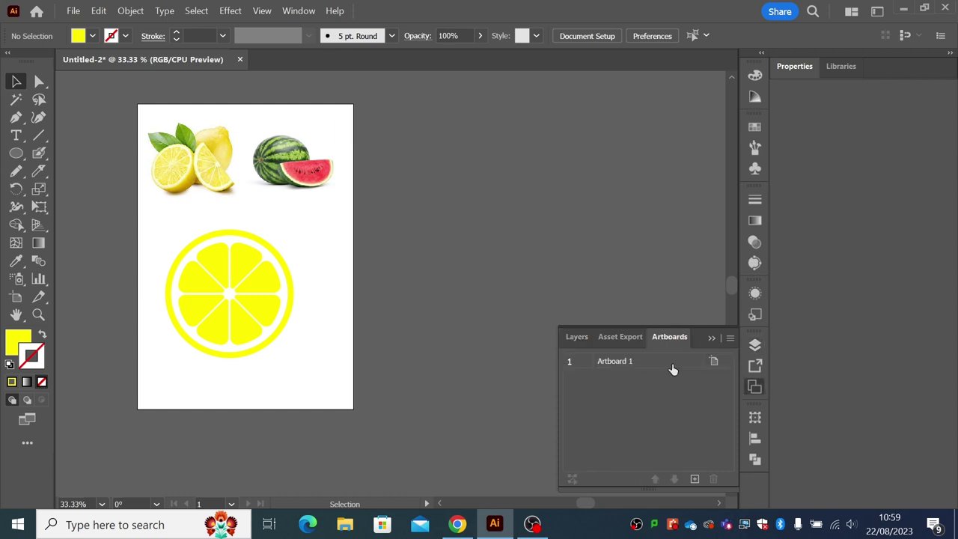
click(695, 479)
Paste a copy of the lemon slice near the top of Artboard 2 and zoom in.
drag(238, 391, 97, 269)
key(a)
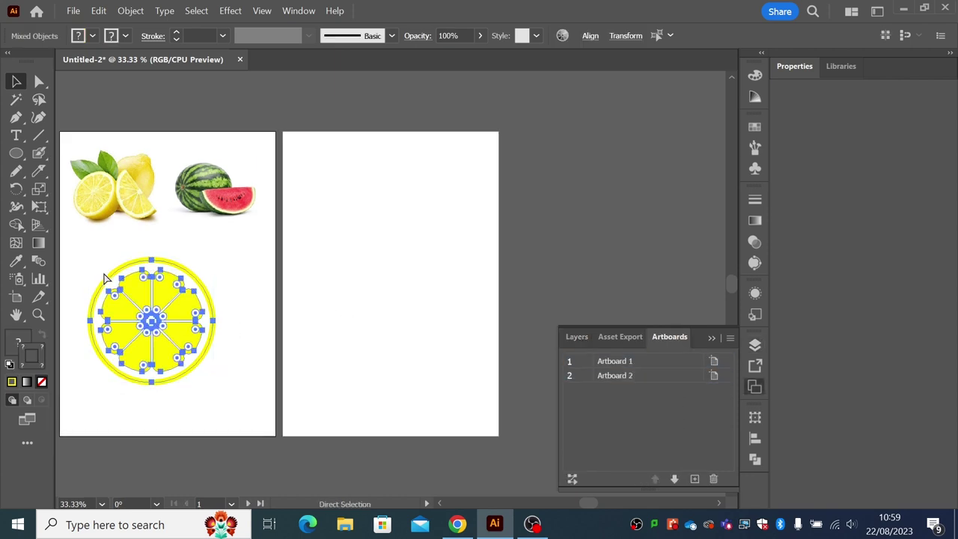
key(ctrl+v)
key(v)
drag(383, 292, 360, 232)
click(38, 314)
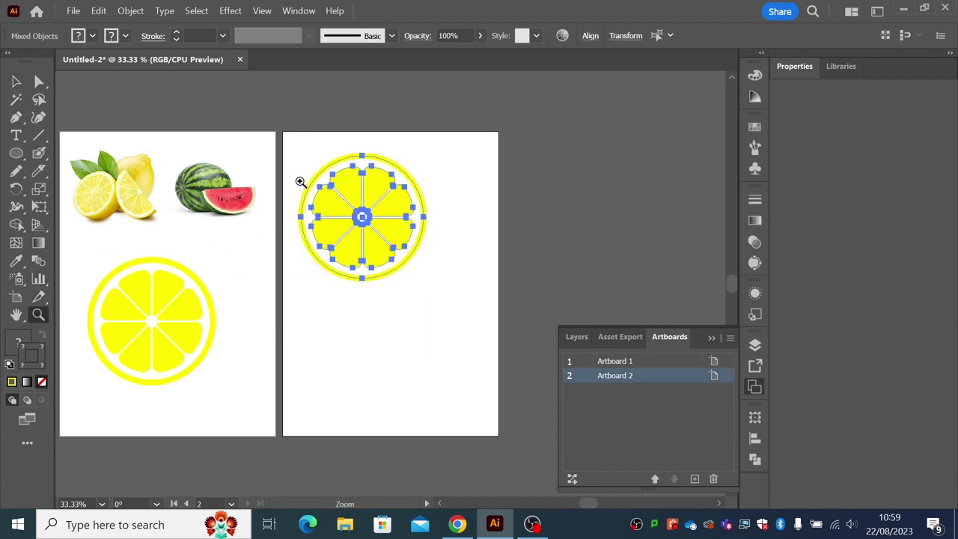
drag(294, 137, 479, 325)
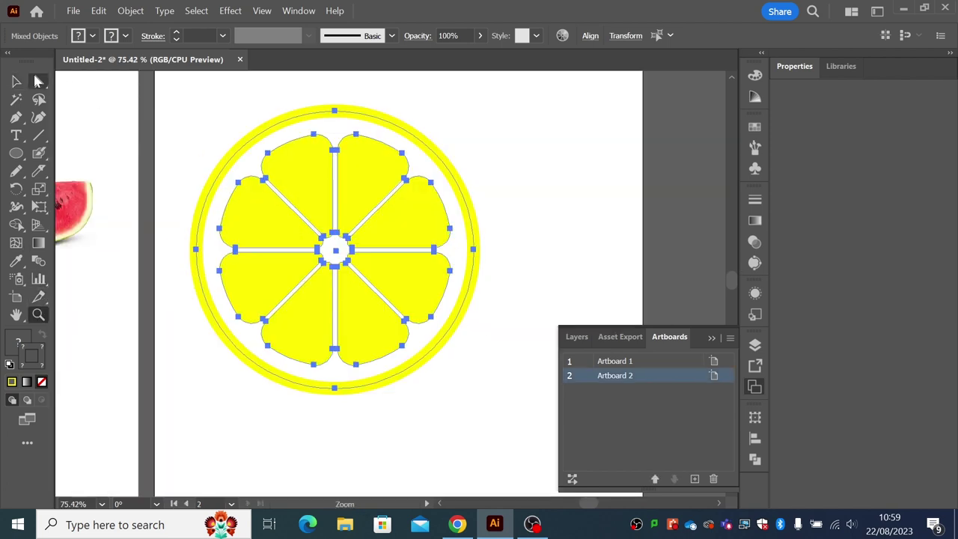
key(v)
click(116, 114)
Fill the whole lemon slice with yellow, then cut and paste it back.
click(233, 159)
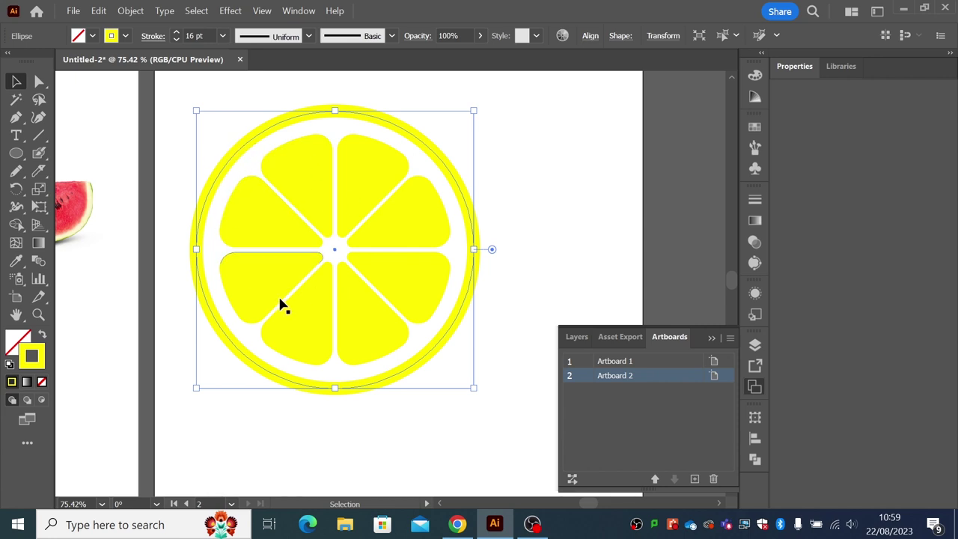
drag(177, 103, 476, 377)
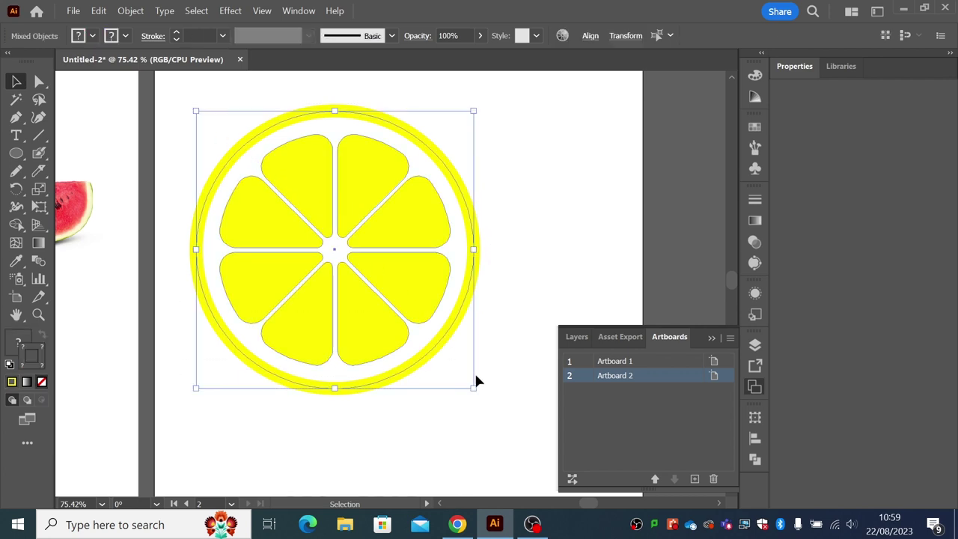
click(93, 36)
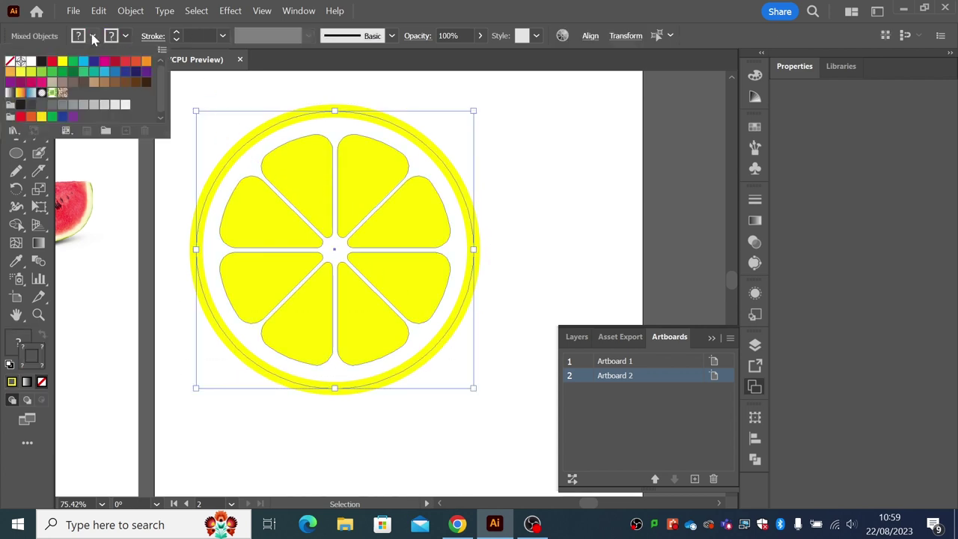
click(63, 62)
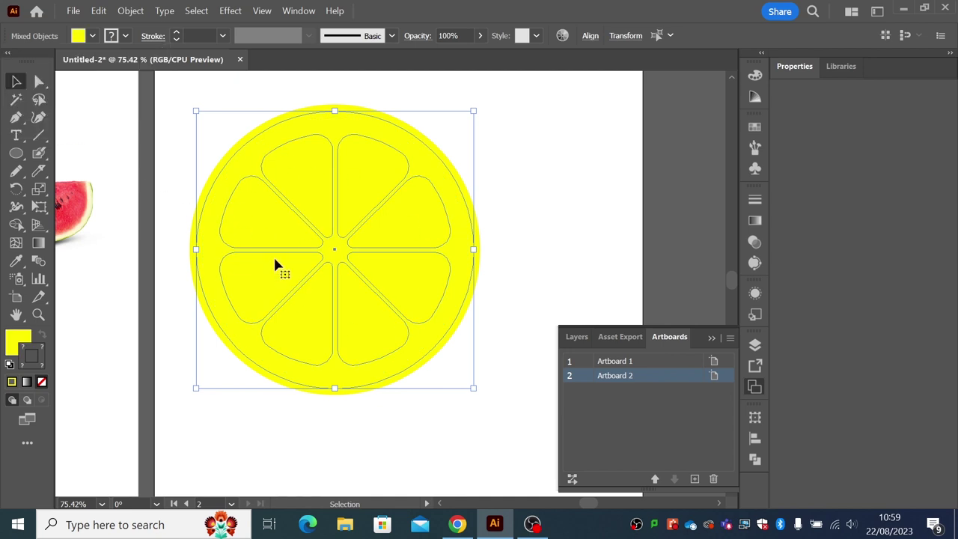
key(ctrl+x)
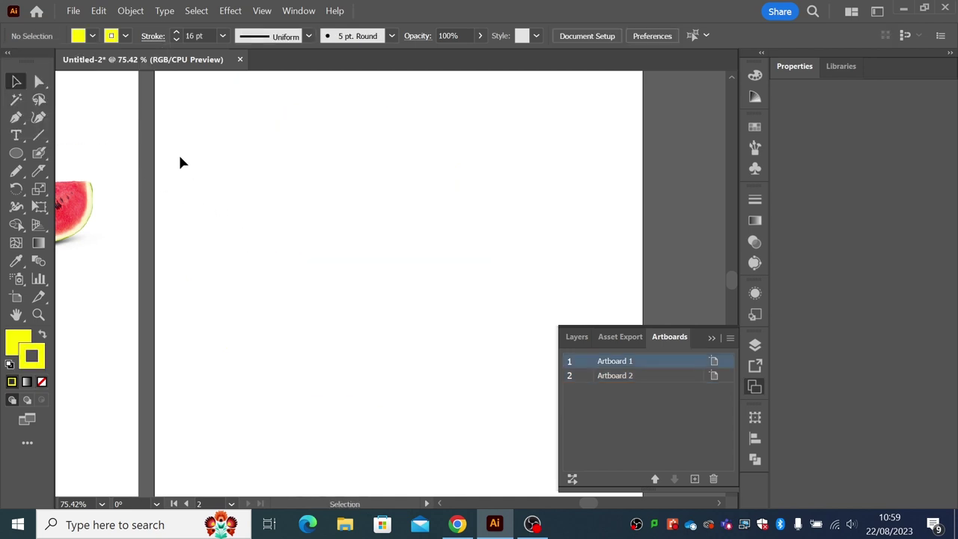
key(ctrl+v)
click(180, 163)
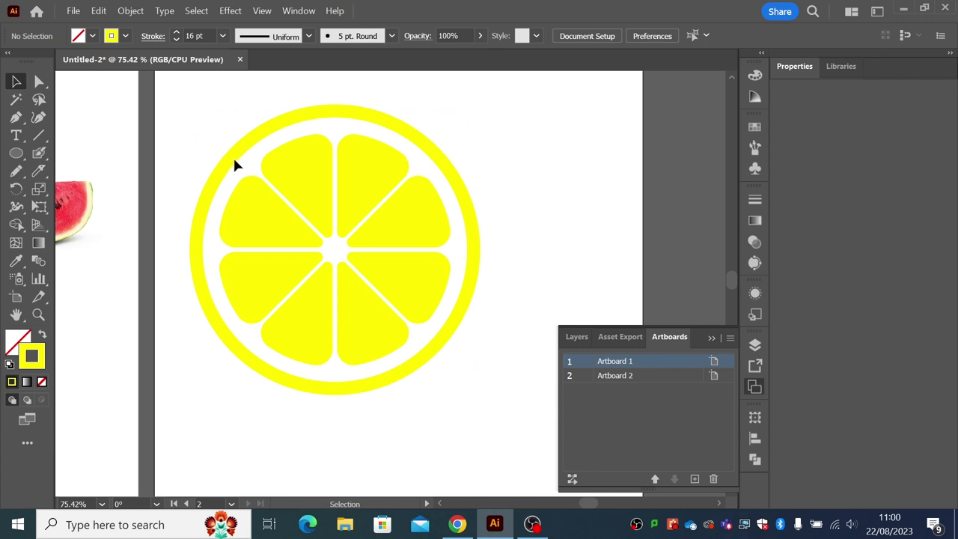
Give the wedge group a yellow outline and try removing its yellow fill.
click(235, 165)
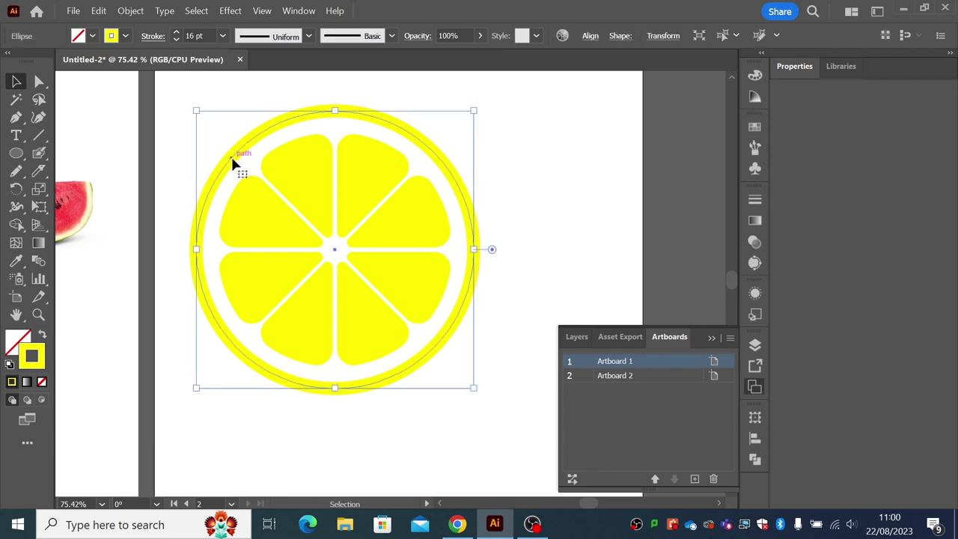
click(271, 172)
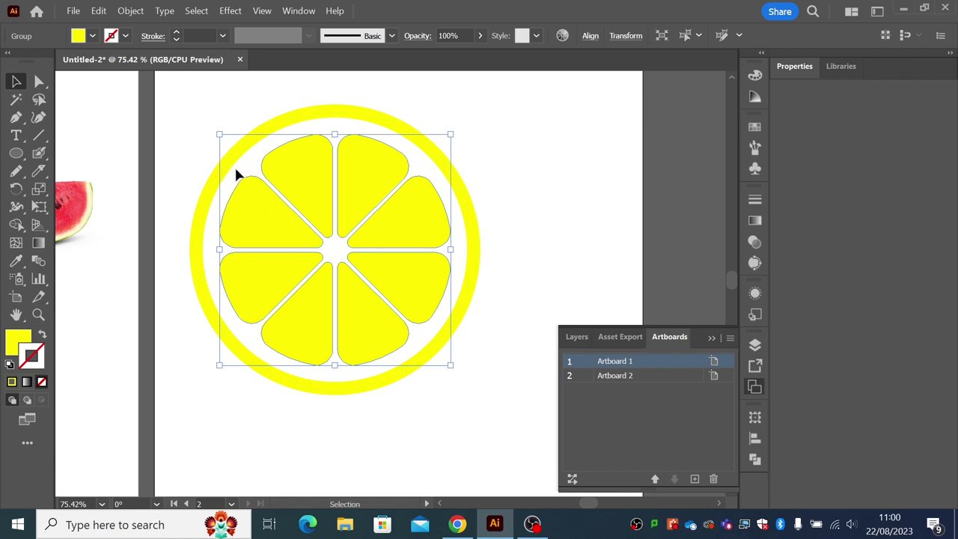
click(124, 36)
click(62, 66)
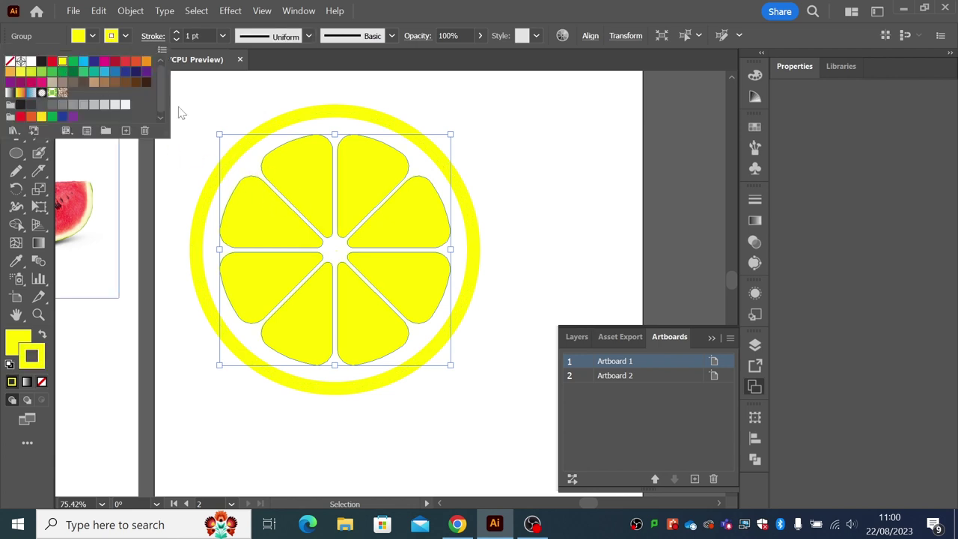
click(9, 61)
click(175, 199)
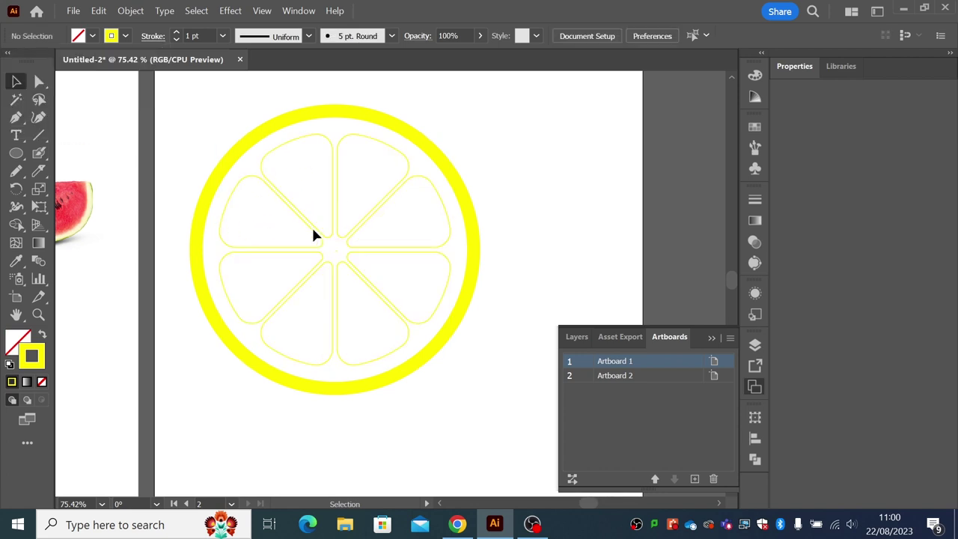
Try a yellow fill with no stroke on the ring, then undo back to yellow-filled wedges.
click(250, 146)
click(125, 39)
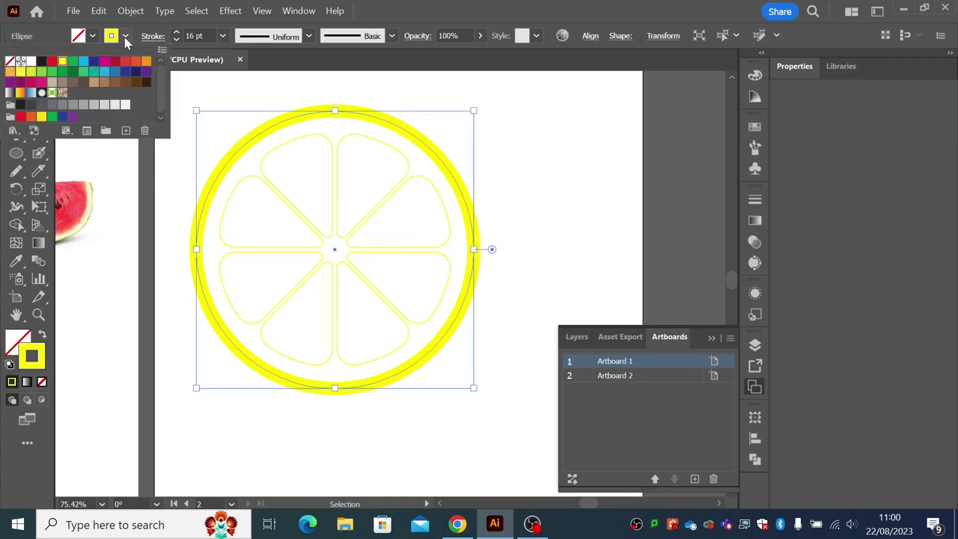
click(9, 61)
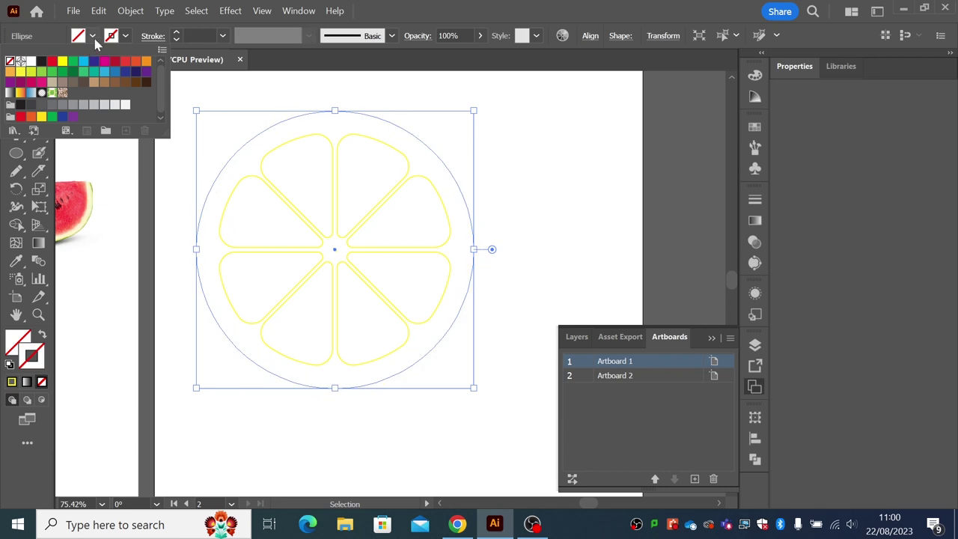
click(62, 61)
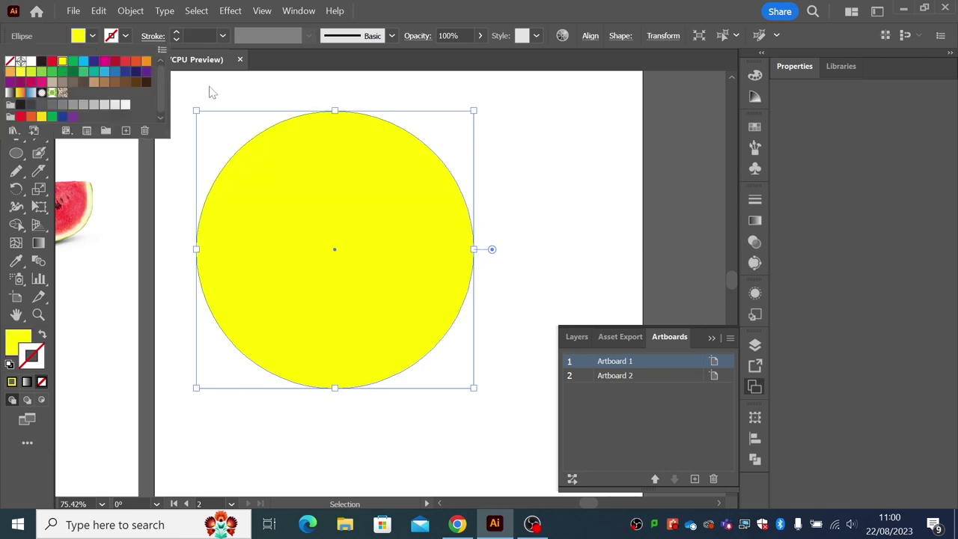
click(249, 100)
key(ctrl+z)
key(ctrl+z)
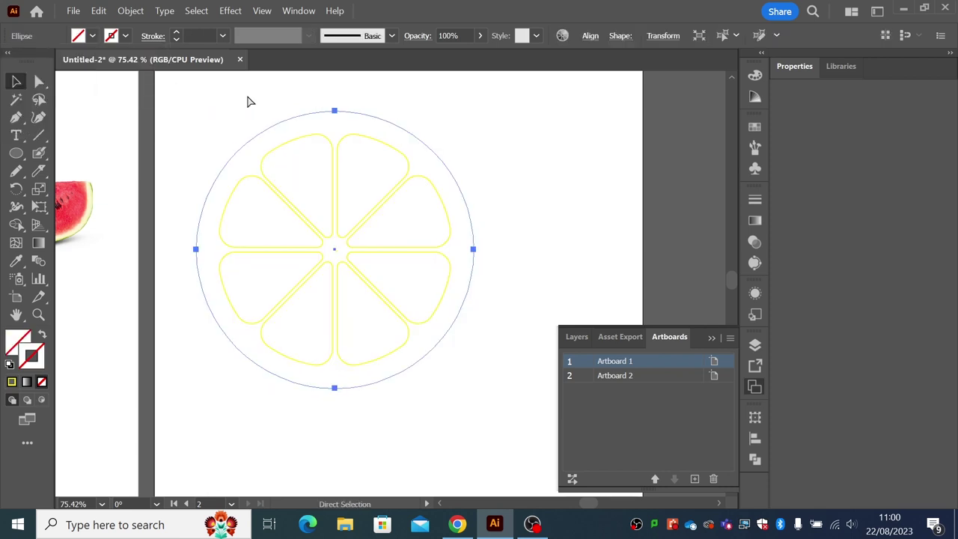
key(ctrl+z)
key(v)
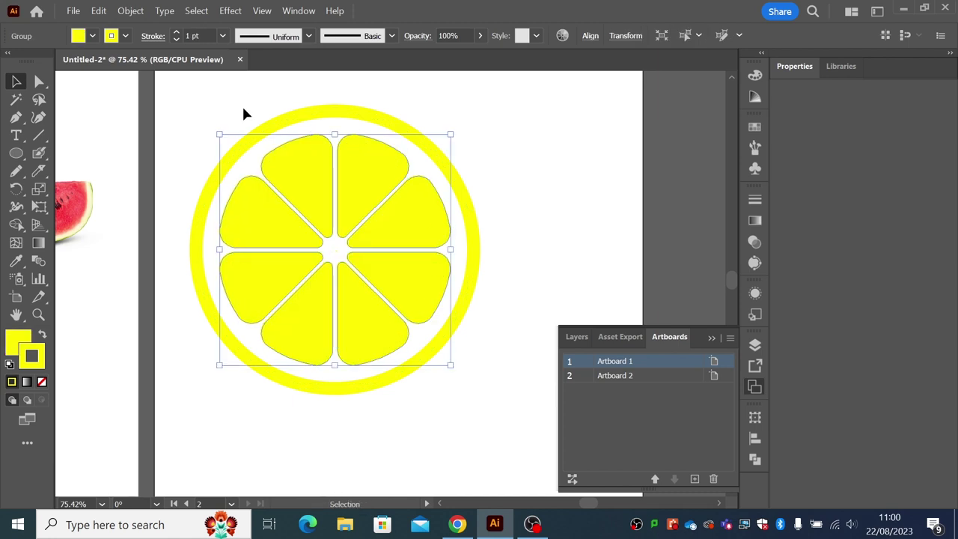
Select the lemon's outer ring ellipse.
click(273, 131)
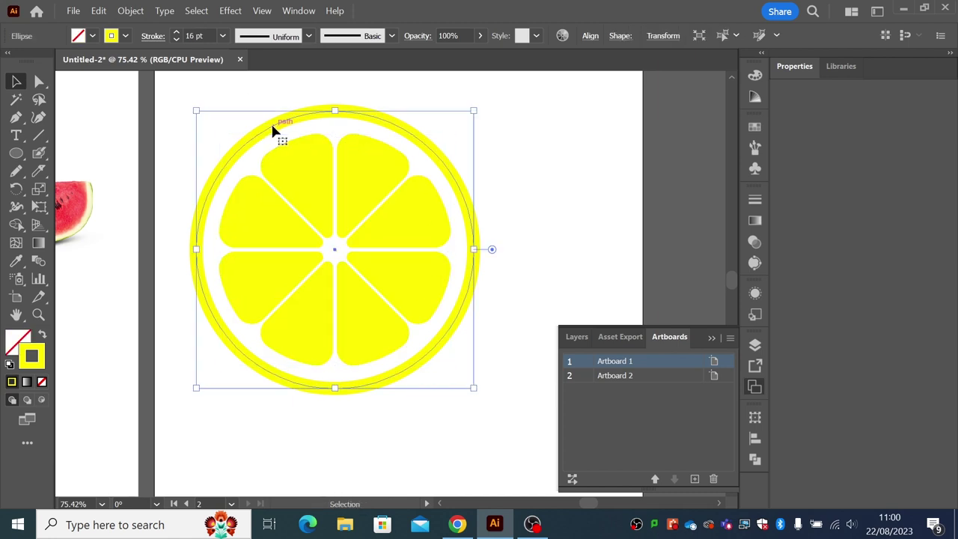
click(293, 160)
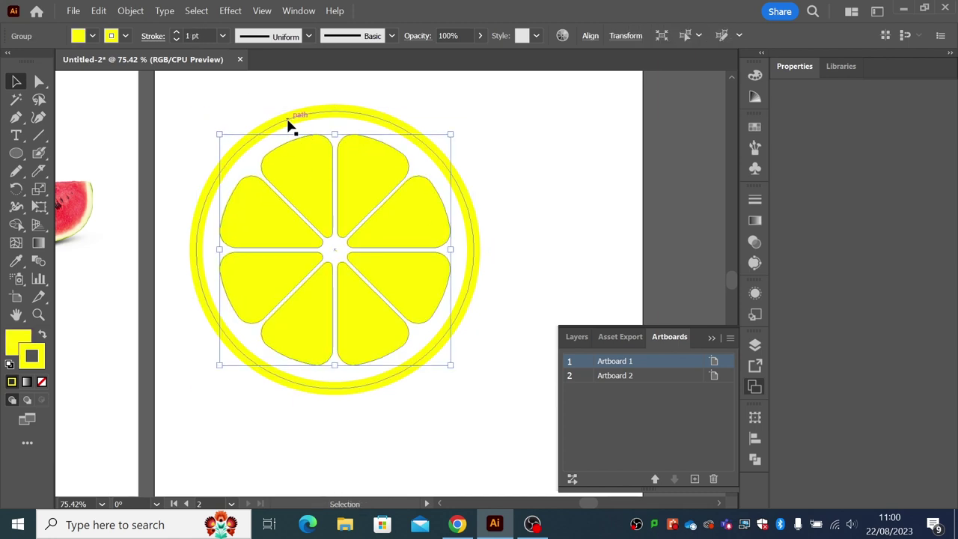
click(289, 124)
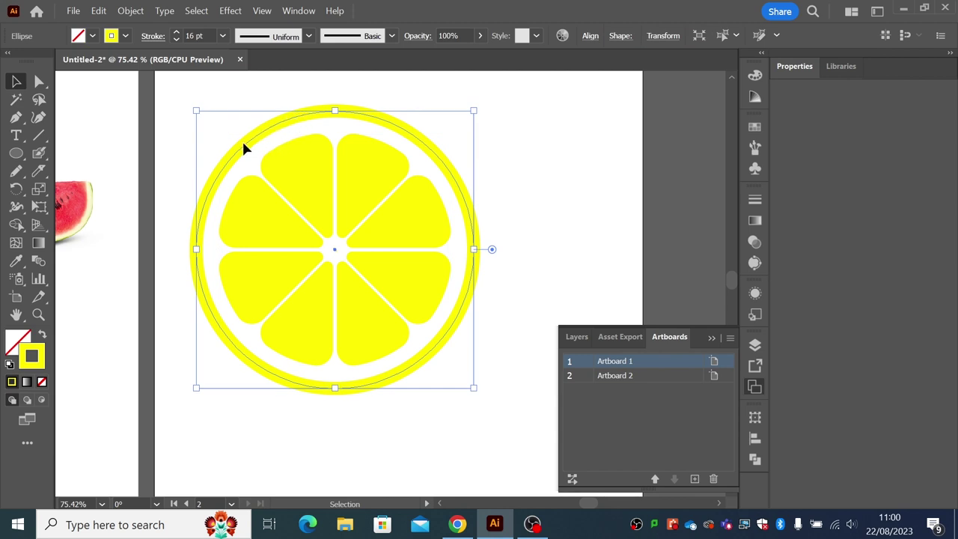
click(130, 10)
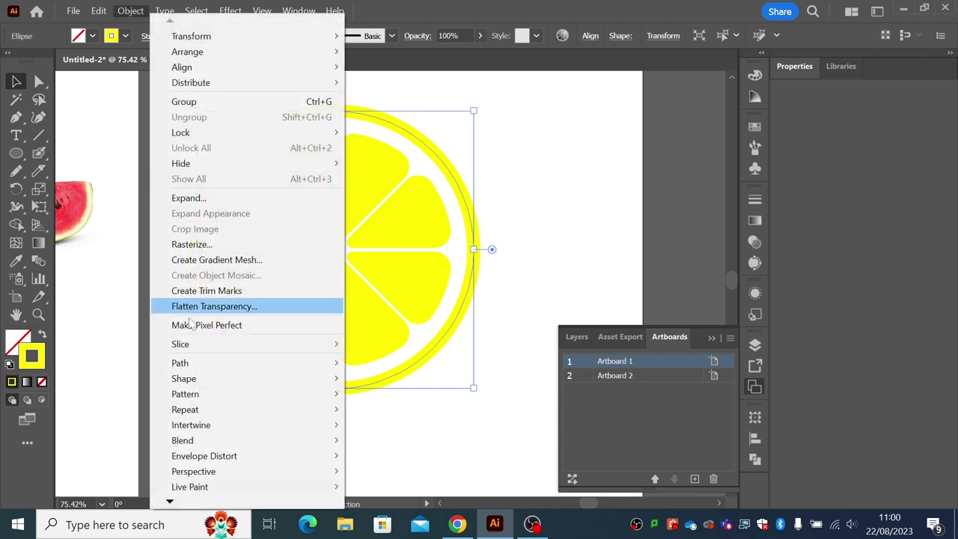
Convert the outer ring's thick stroke into a filled shape with Object > Path > Outline Stroke.
mouse_move(206, 363)
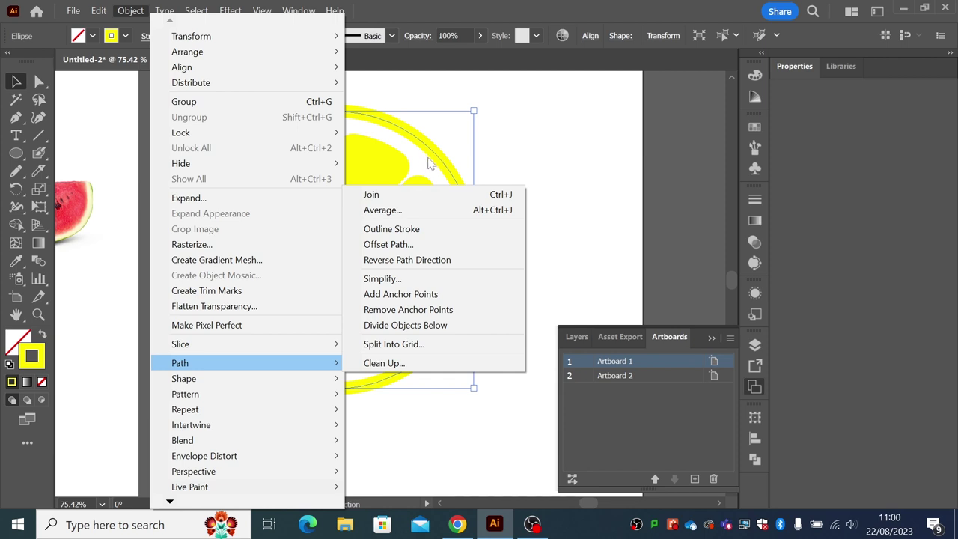
click(395, 235)
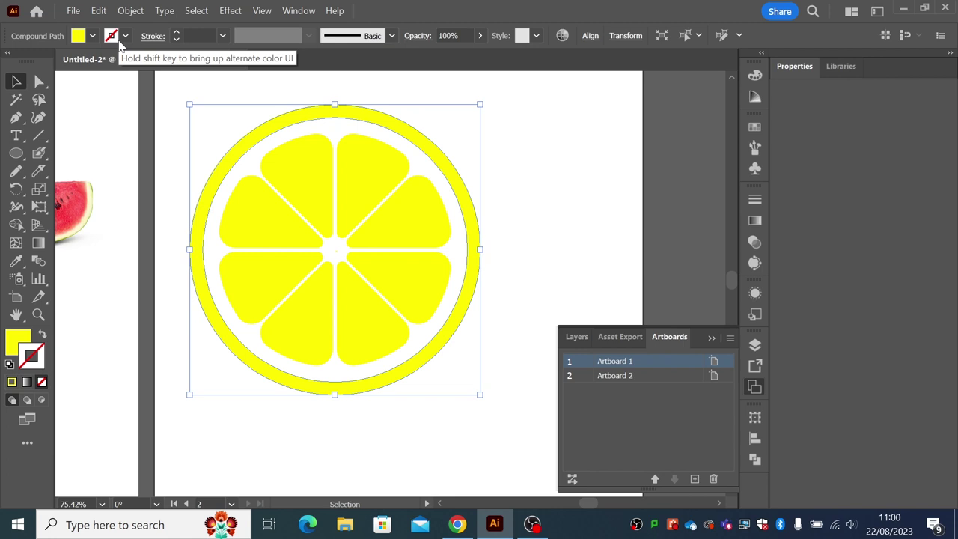
Select the whole lemon slice and set its stroke to None.
drag(177, 87, 494, 399)
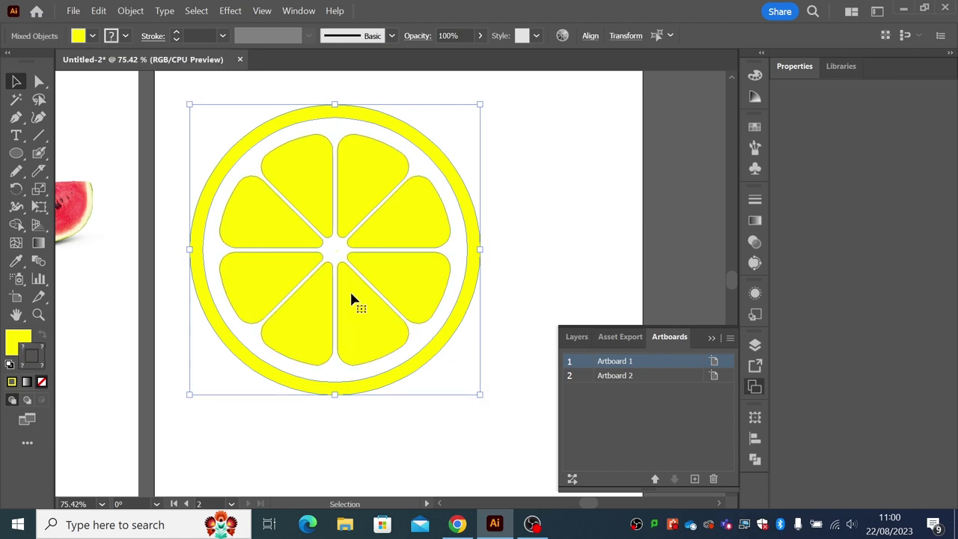
click(92, 38)
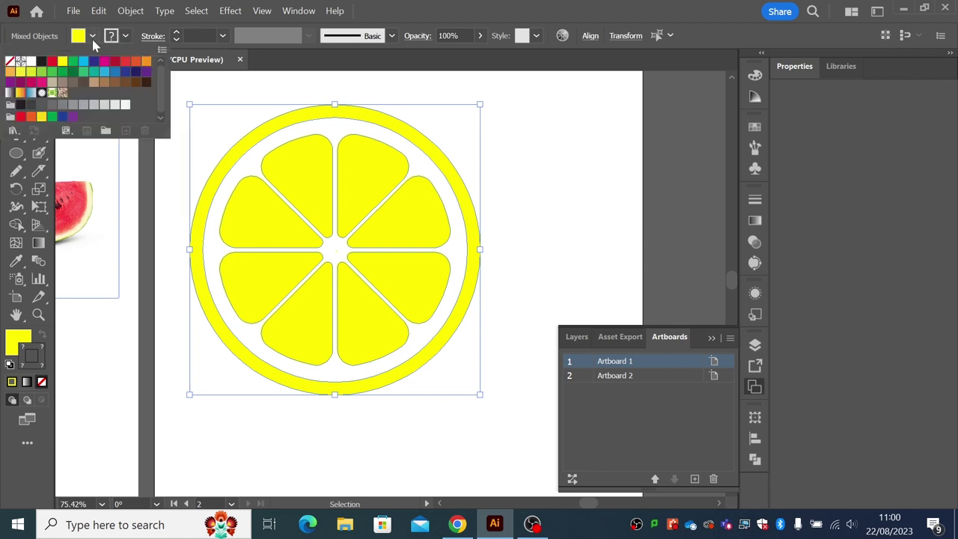
click(10, 61)
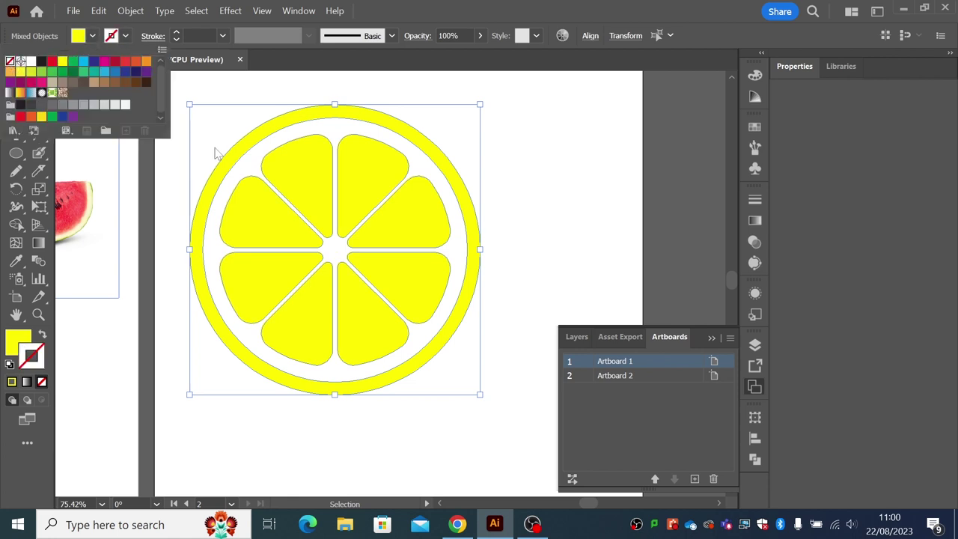
Try several fill swatches, then settle on yellow C=5 M=0 Y=90 K=0 and deselect.
click(92, 36)
click(92, 36)
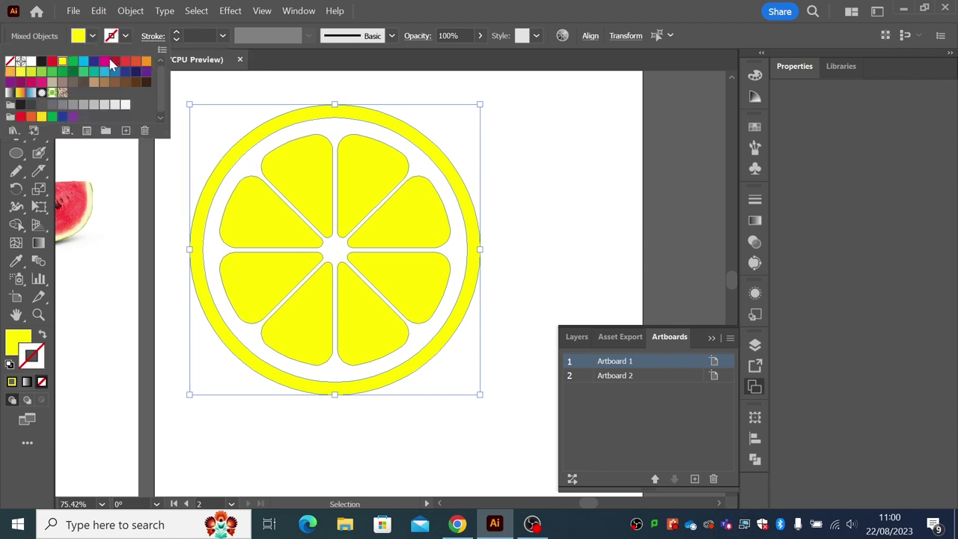
click(115, 61)
click(94, 61)
click(71, 84)
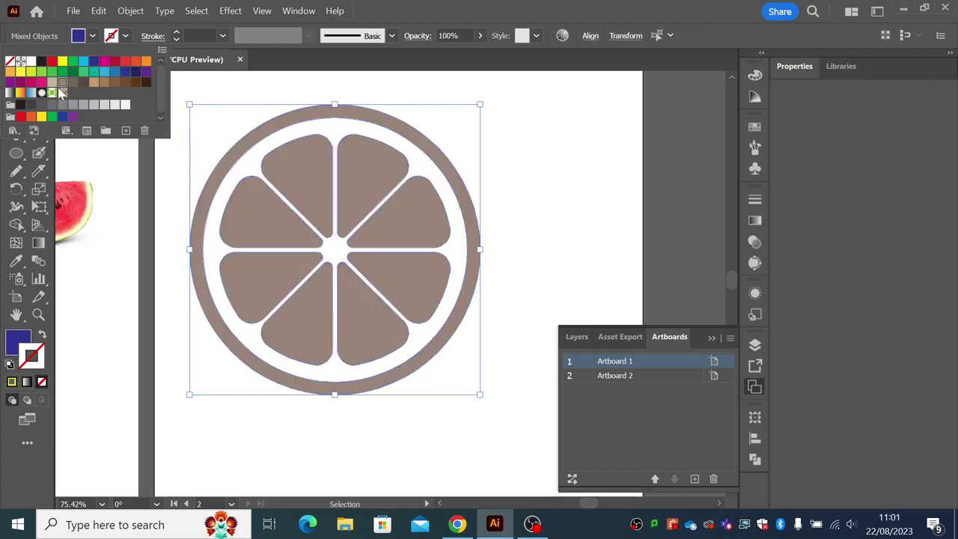
click(126, 83)
click(95, 72)
click(41, 73)
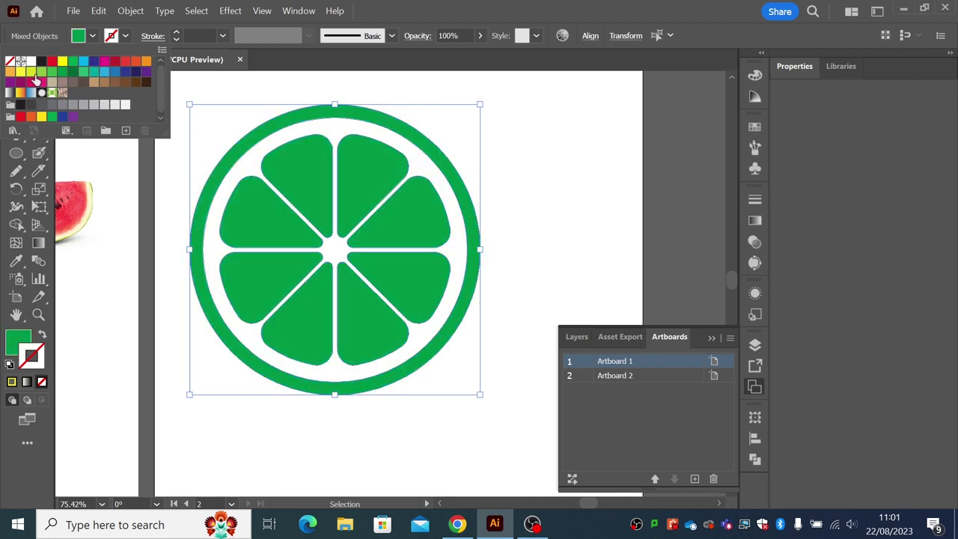
click(42, 73)
click(52, 73)
click(41, 73)
click(30, 73)
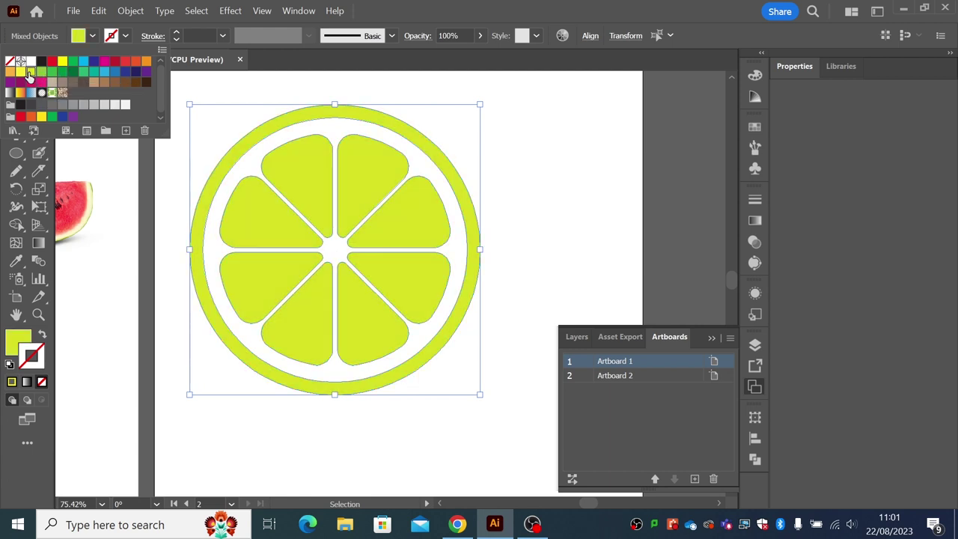
click(9, 73)
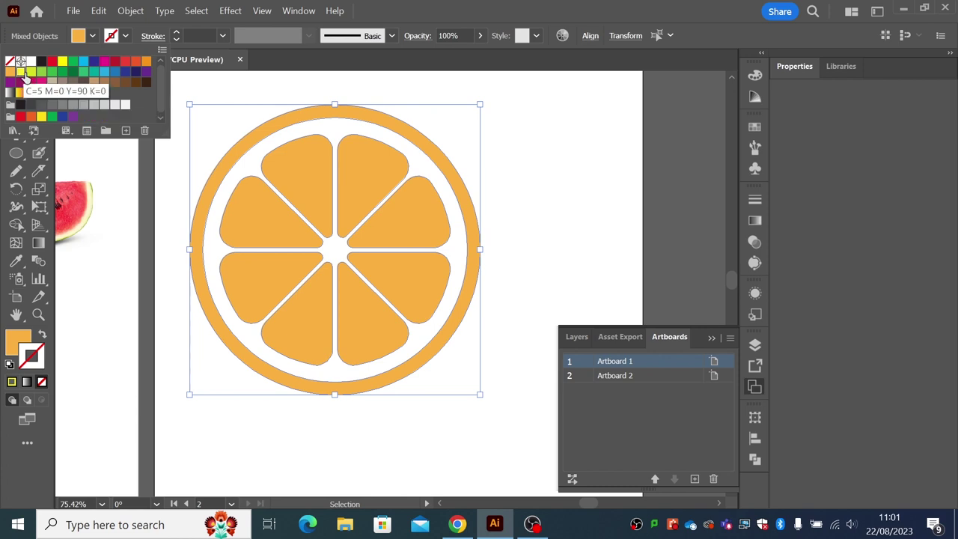
click(22, 72)
click(202, 94)
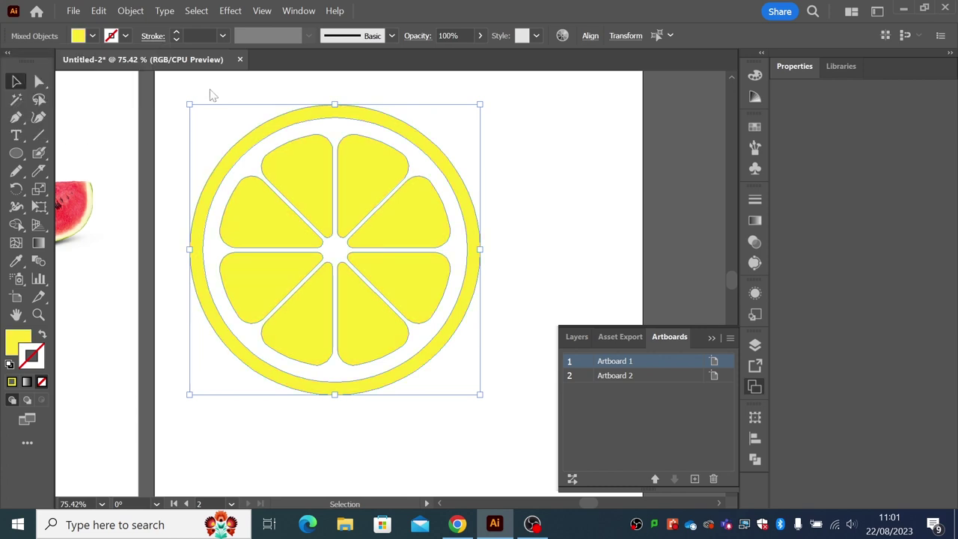
click(179, 98)
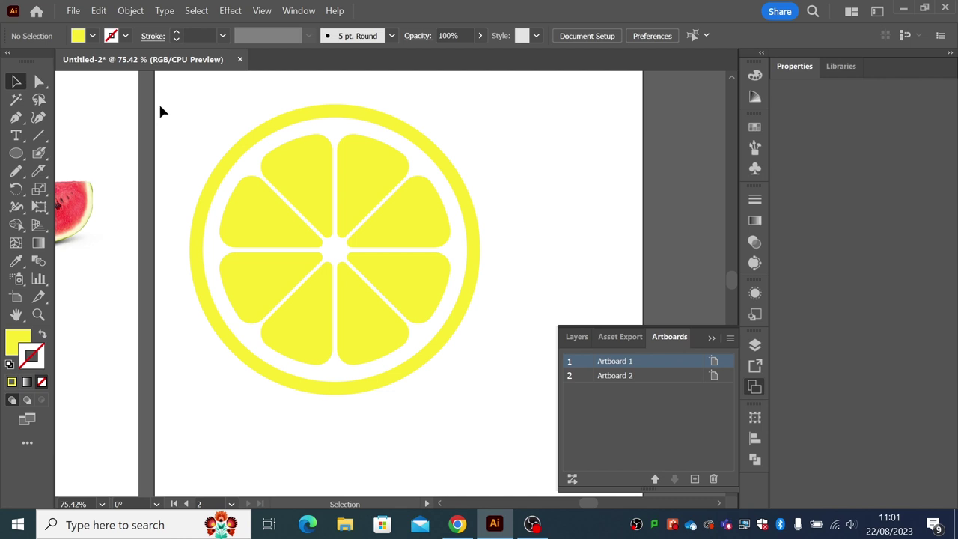
Zoom out to 50% on Artboard 2 and group the lemon's ring and wedges.
click(39, 315)
alt+click(311, 319)
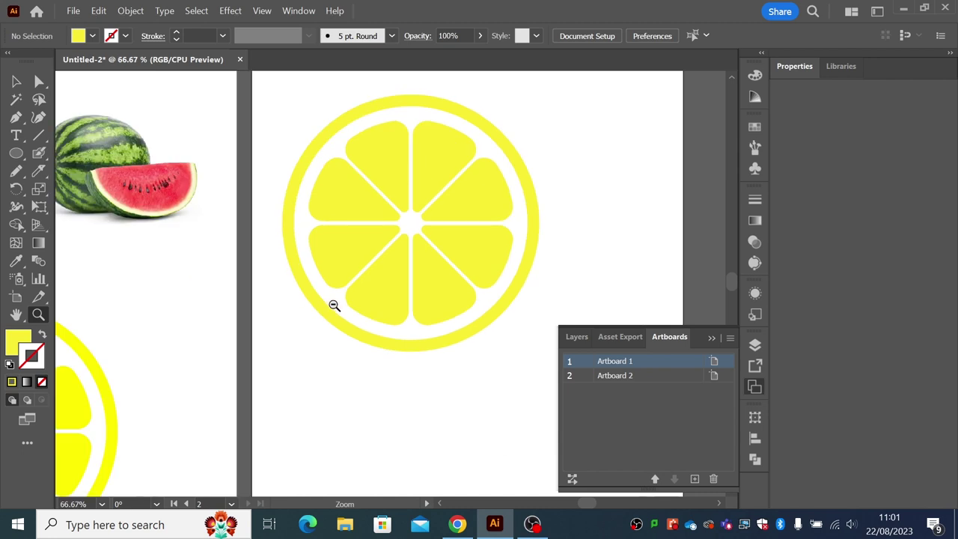
alt+click(334, 306)
drag(387, 285, 311, 257)
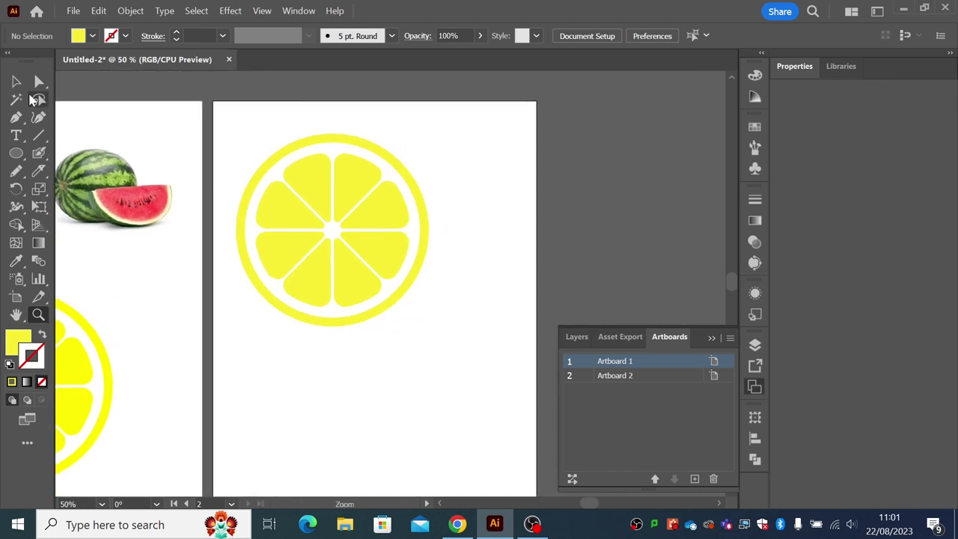
click(15, 81)
click(179, 117)
click(270, 158)
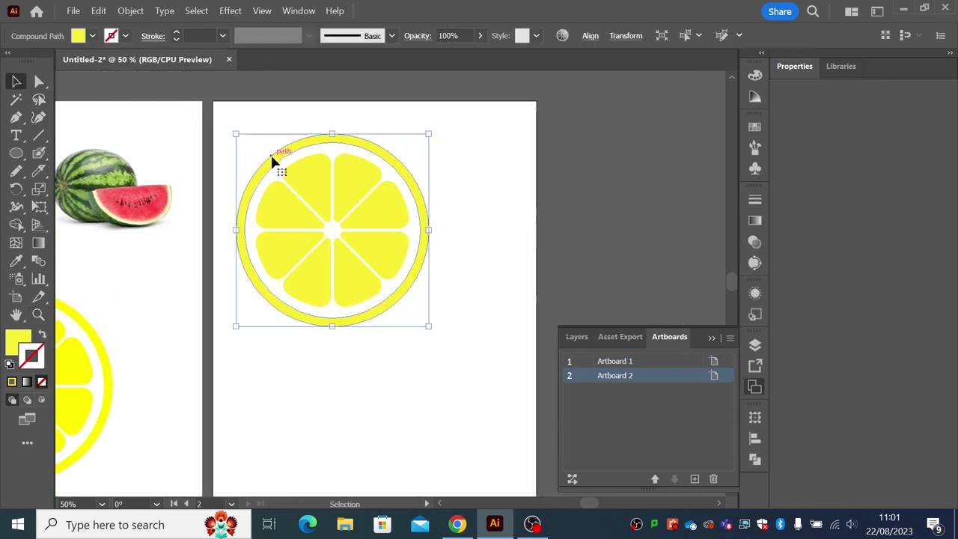
click(294, 189)
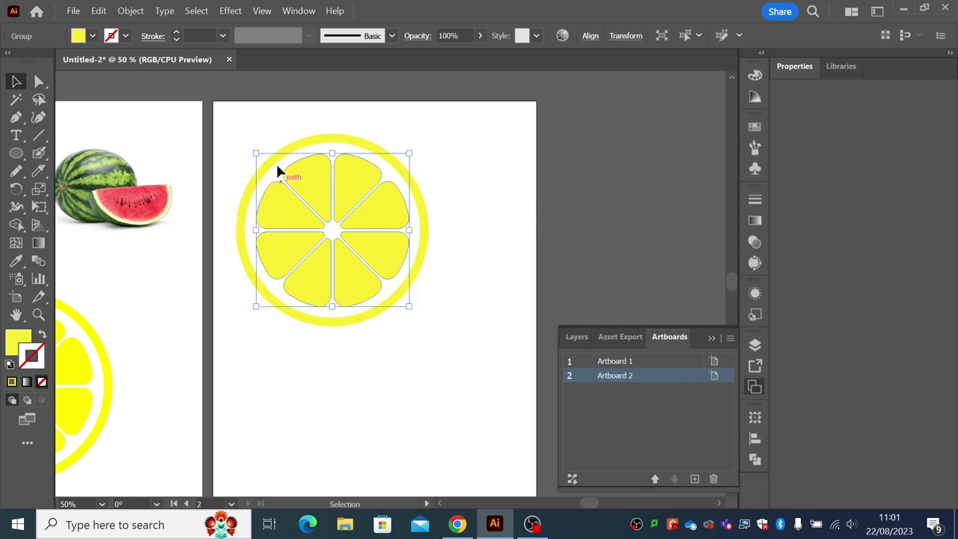
drag(244, 121, 430, 326)
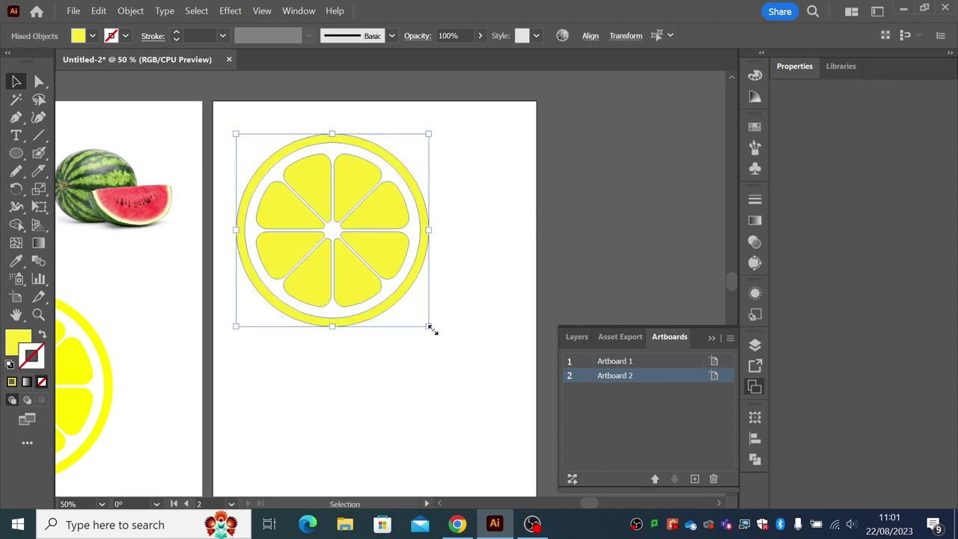
click(130, 10)
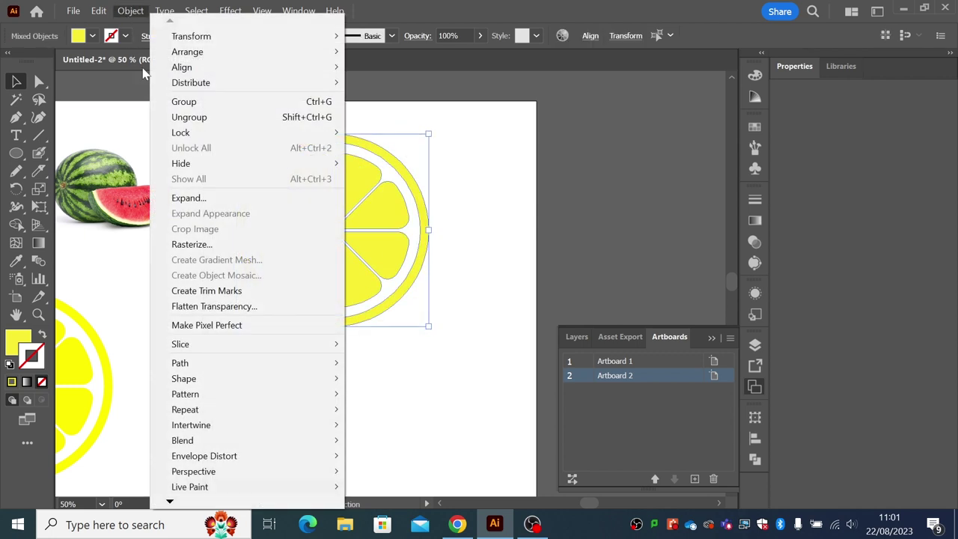
click(174, 101)
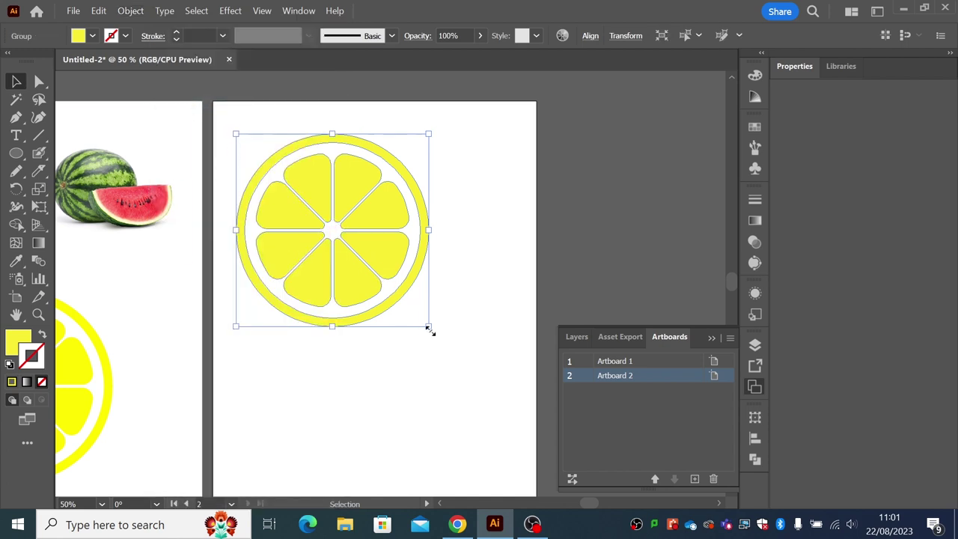
Scale the grouped lemon down to small icon size, comparing it with the reference photo.
drag(429, 330, 353, 261)
click(337, 221)
click(322, 217)
click(390, 262)
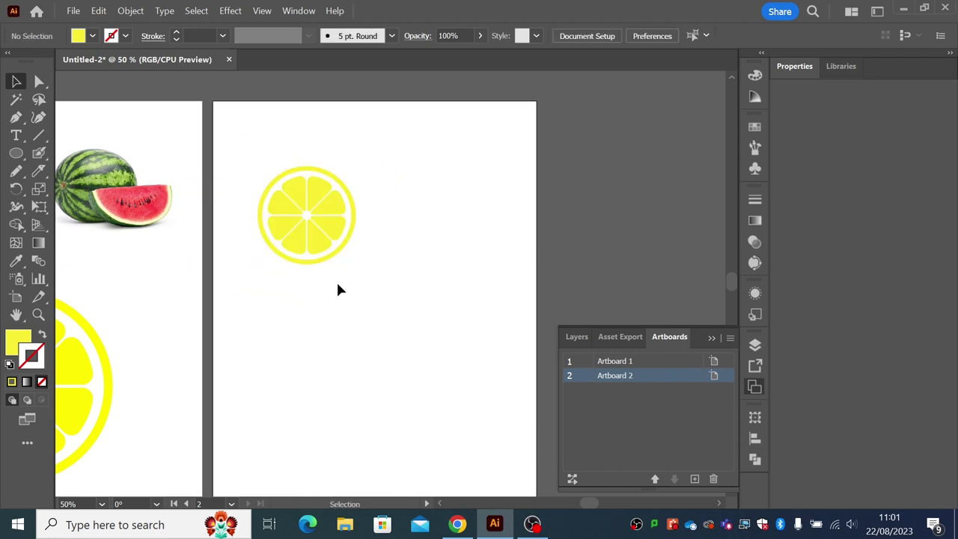
drag(299, 294, 421, 265)
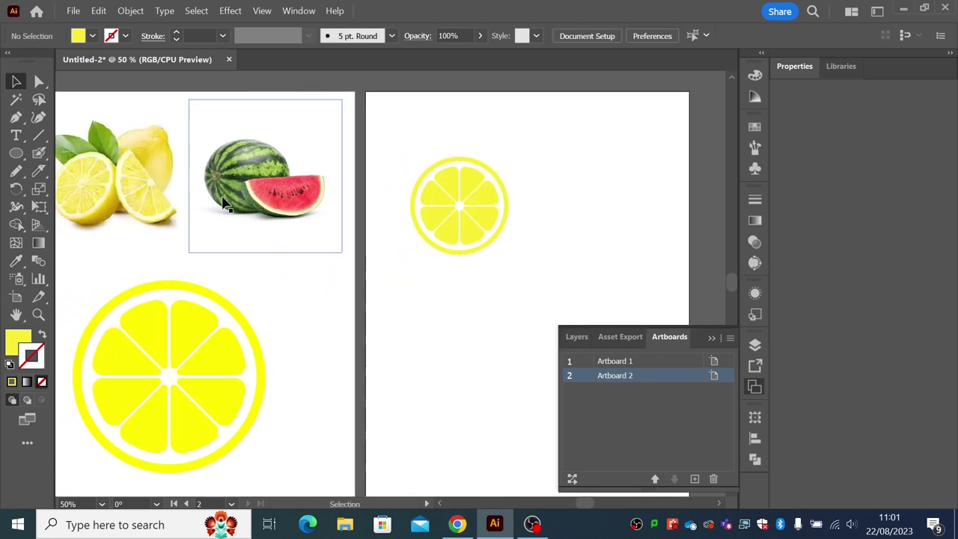
drag(199, 205, 82, 202)
drag(70, 138, 167, 139)
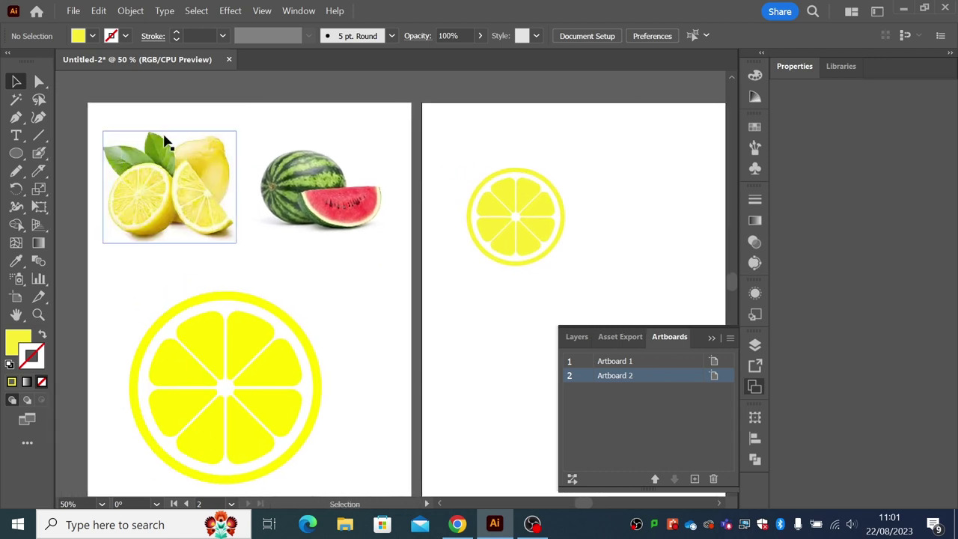
drag(400, 223, 196, 217)
Draw a yellow circle beside the small lemon with the Ellipse tool.
click(15, 156)
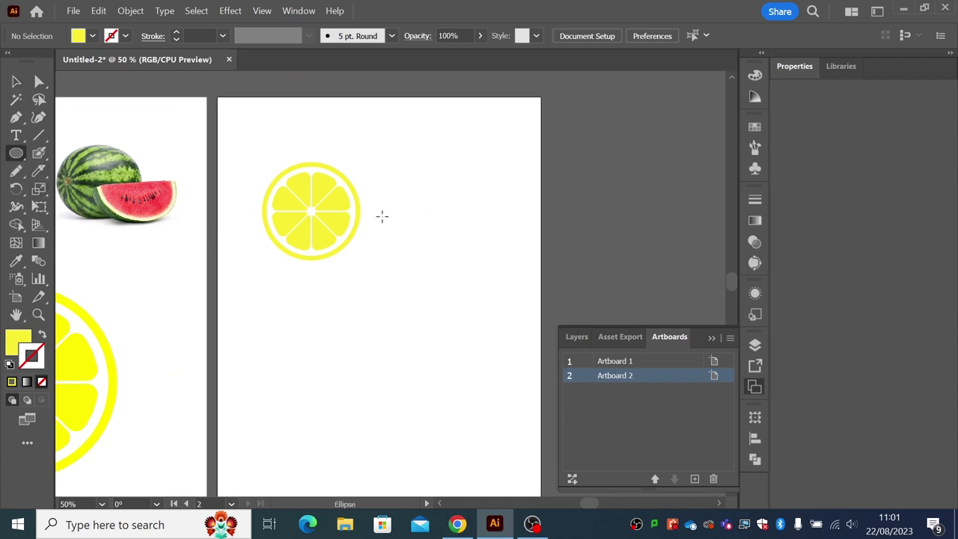
mouse_move(401, 198)
mouse_down()
mouse_move(452, 263)
mouse_move(510, 304)
mouse_up()
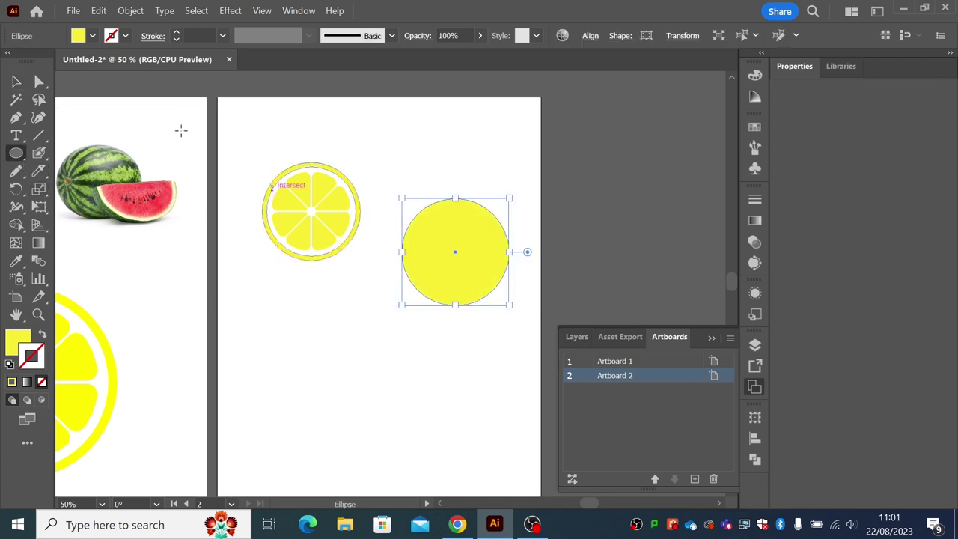
click(16, 81)
click(397, 208)
click(417, 233)
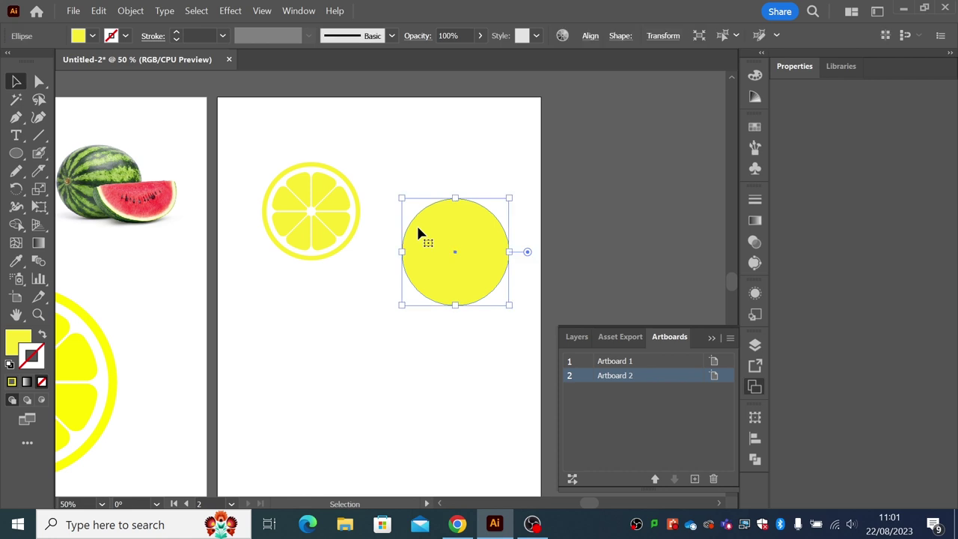
Duplicate the circle and place the copy below, overlapping the first.
key(a)
key(ctrl+c)
key(ctrl+v)
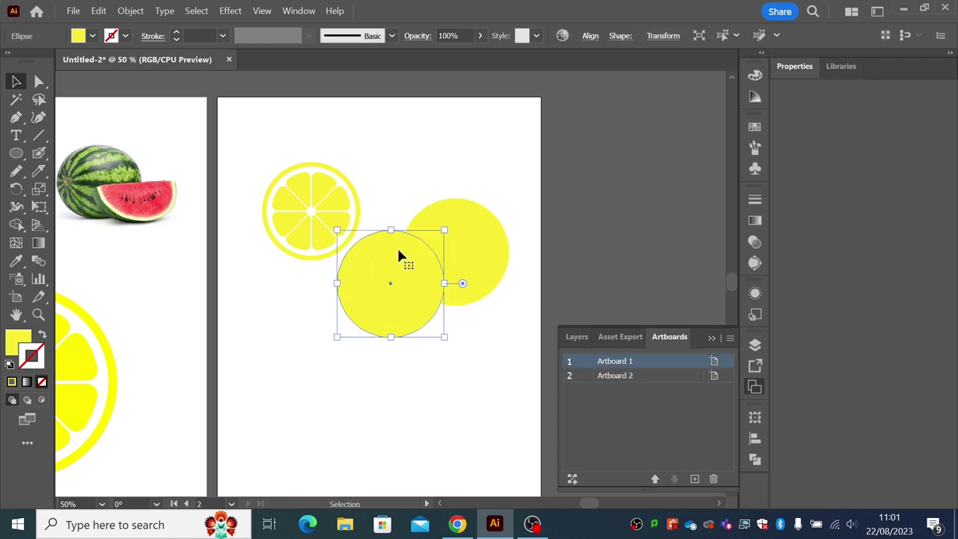
drag(393, 260, 460, 297)
Nudge the lower circle down slightly and select both circles.
drag(419, 227, 500, 326)
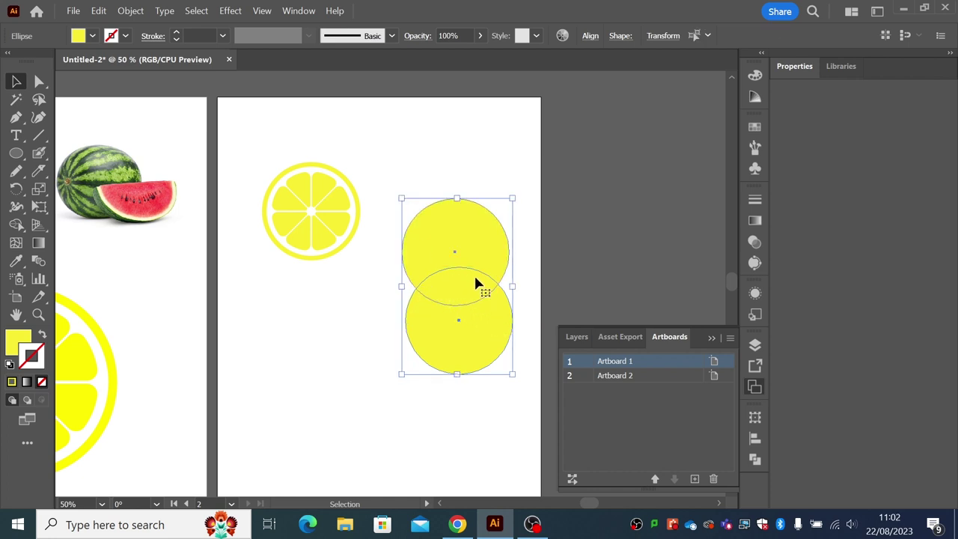
click(384, 295)
drag(435, 321, 434, 326)
shift+click(421, 258)
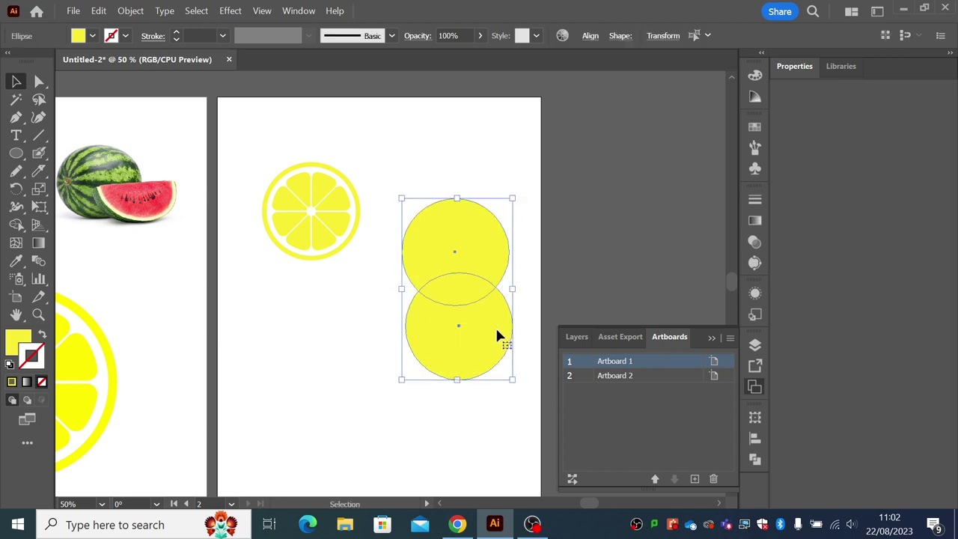
click(755, 460)
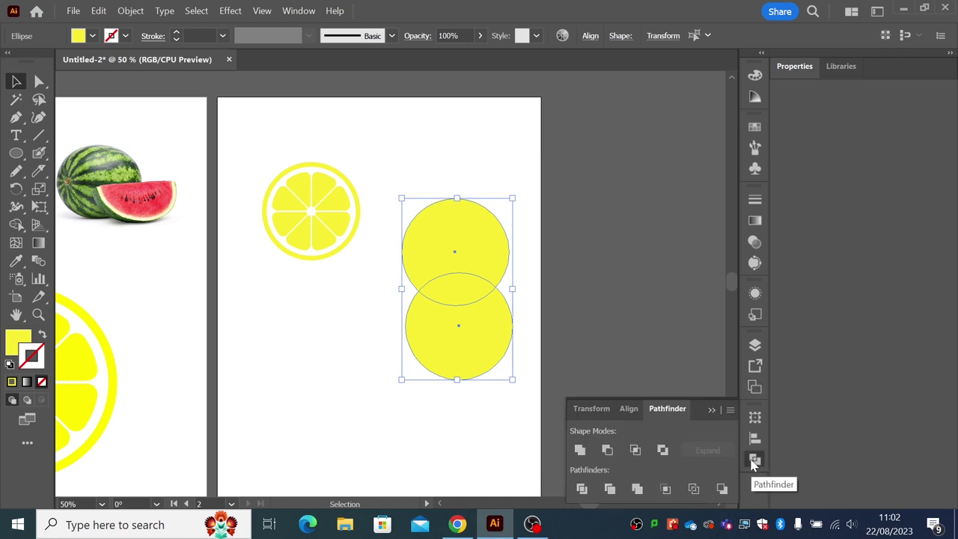
Intersect the two circles into a lens shape and move it beside the lemon.
click(635, 449)
click(496, 352)
drag(463, 289, 429, 214)
click(448, 243)
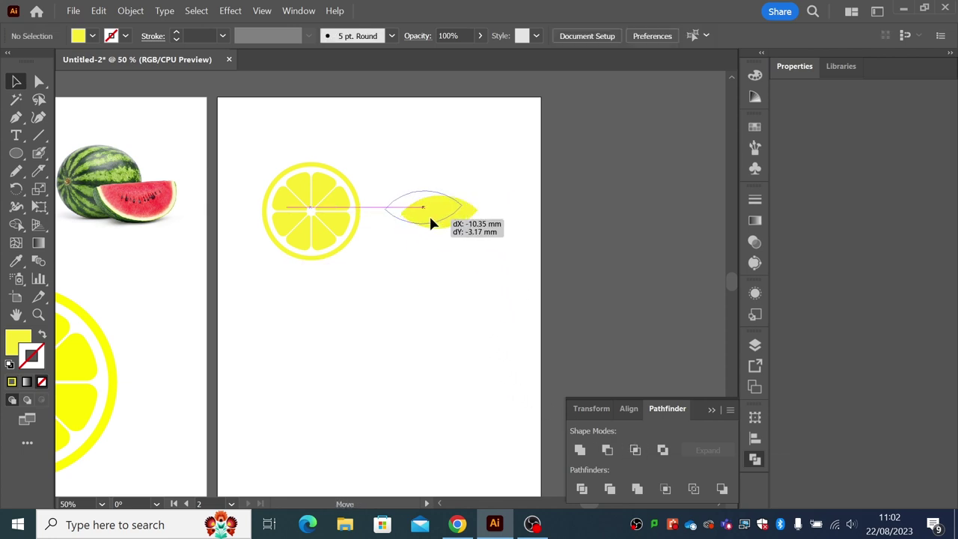
Fill the lens green so it becomes a leaf.
click(92, 35)
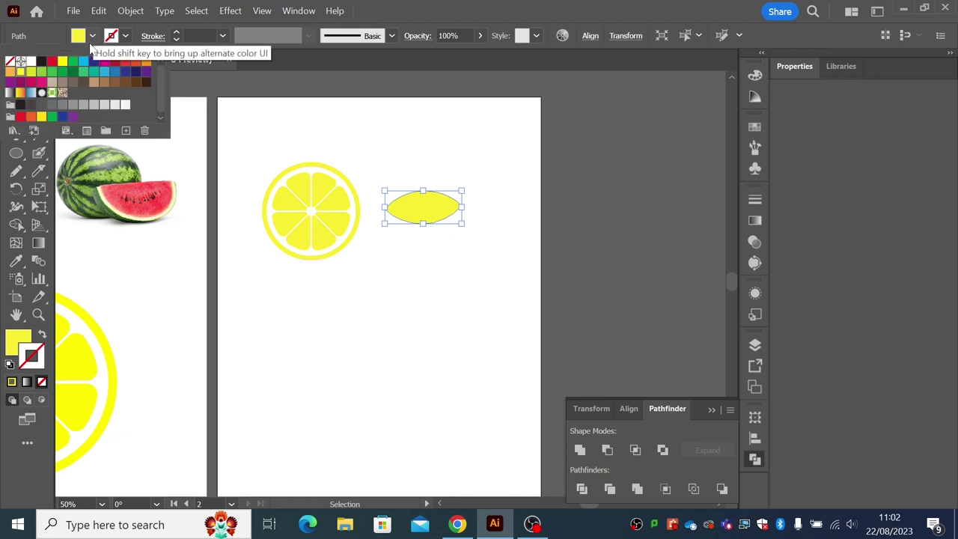
click(93, 72)
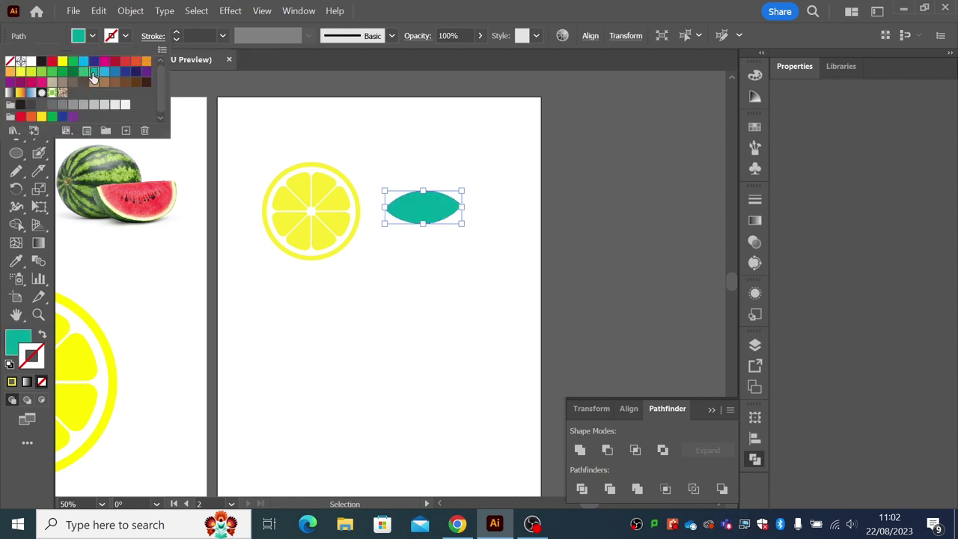
click(83, 72)
click(346, 155)
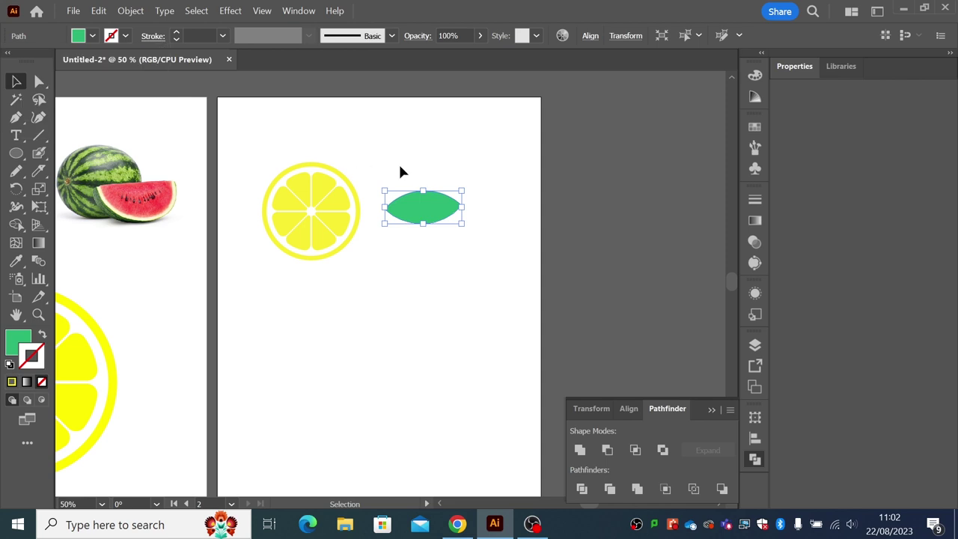
Rotate the leaf 45° and position it on the lemon's top-right rim.
click(399, 163)
drag(426, 207, 368, 196)
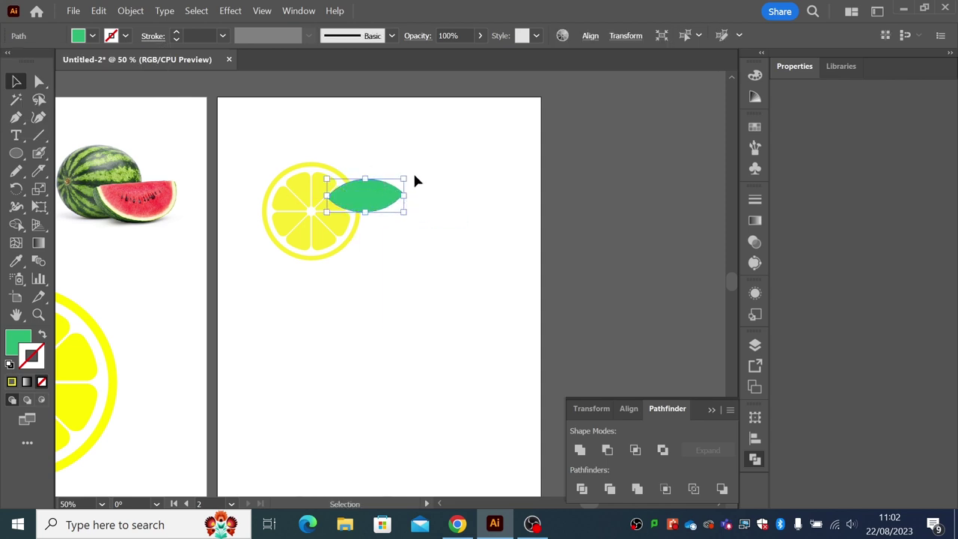
mouse_move(407, 171)
mouse_down()
mouse_move(396, 154)
mouse_move(367, 175)
mouse_move(379, 143)
mouse_move(381, 167)
mouse_move(391, 165)
mouse_up()
key(a)
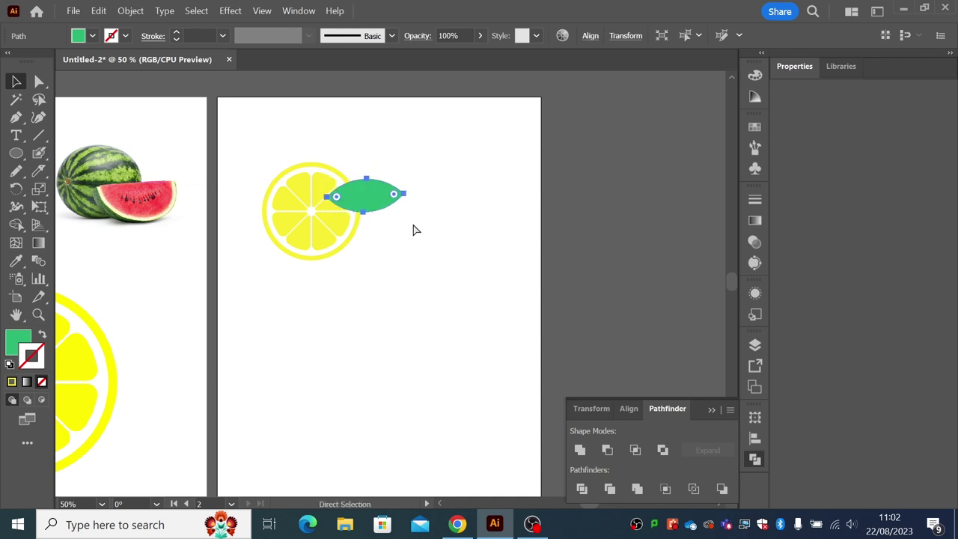
key(v)
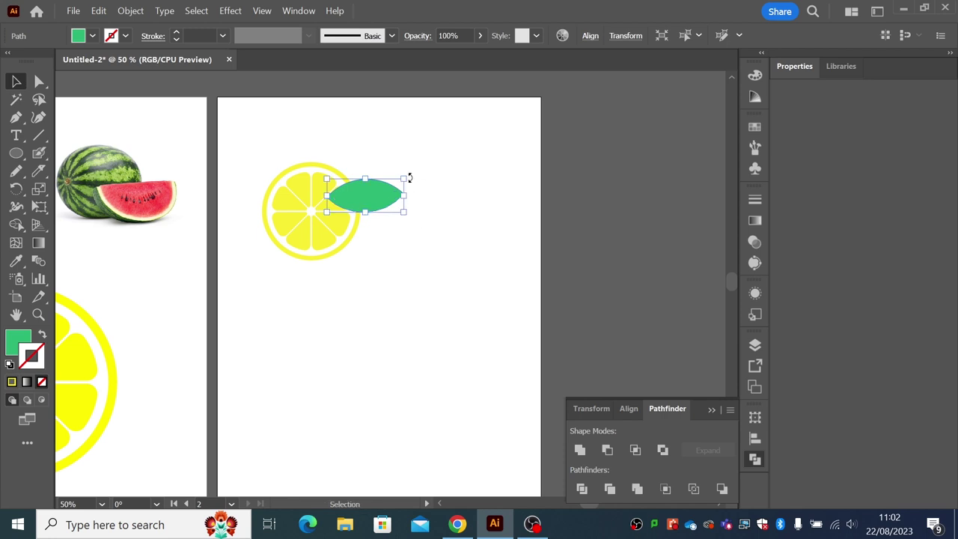
drag(411, 178, 384, 144)
drag(379, 197, 350, 184)
click(403, 203)
click(397, 200)
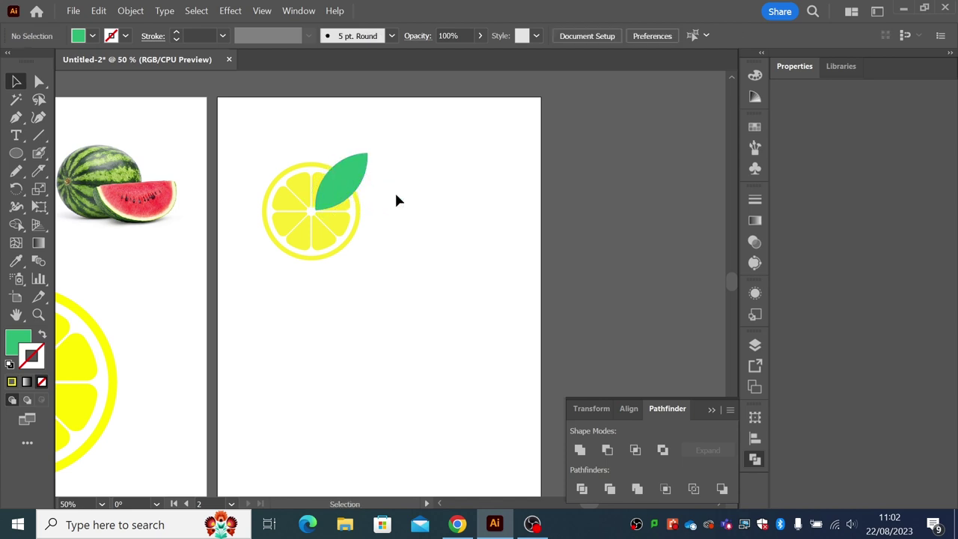
click(357, 179)
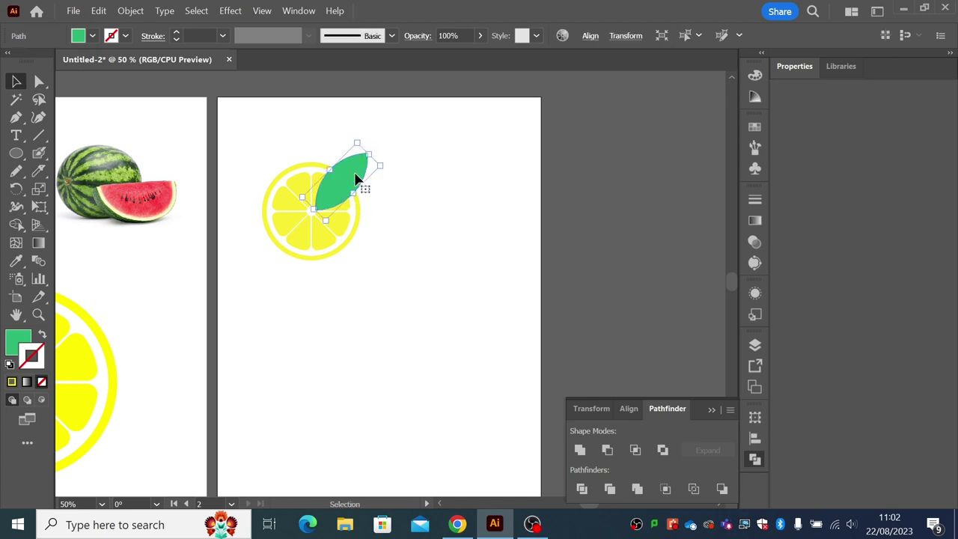
click(136, 11)
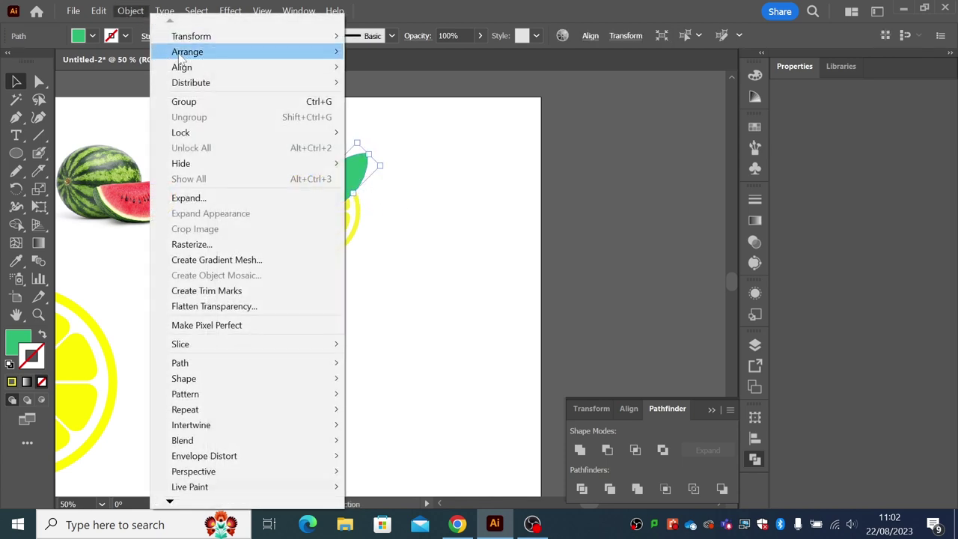
Send the leaf behind the lemon slice with Send to Back, undoing an accidental move.
mouse_move(183, 53)
click(352, 96)
click(452, 216)
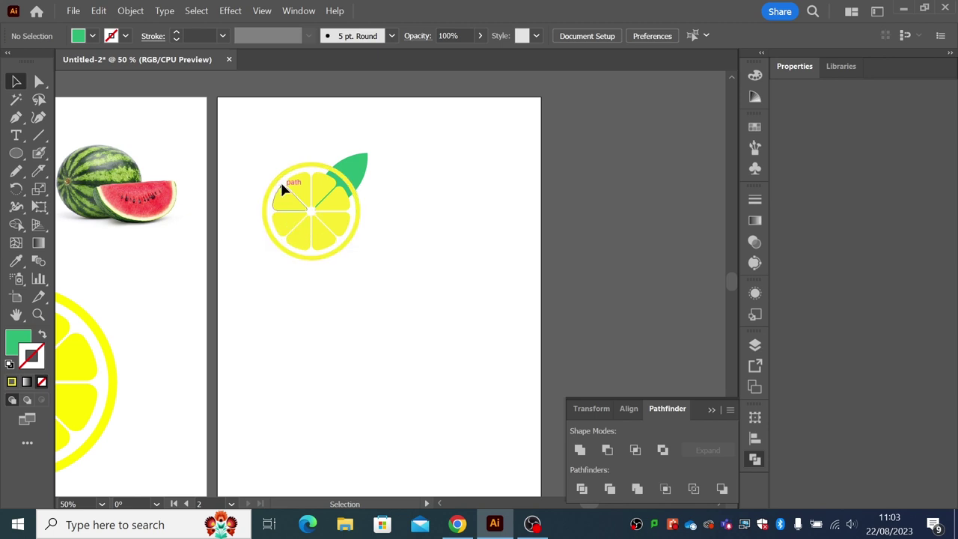
drag(261, 146, 614, 225)
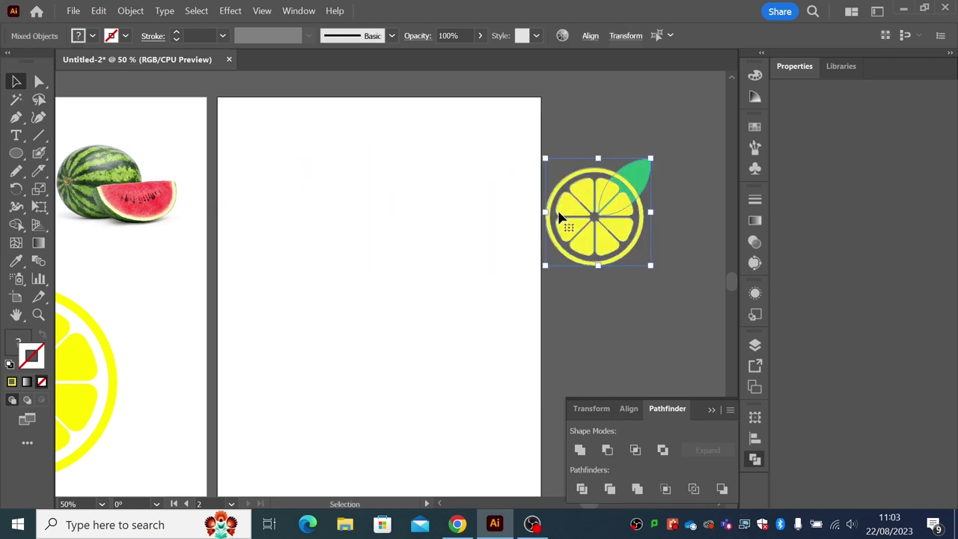
key(ctrl+z)
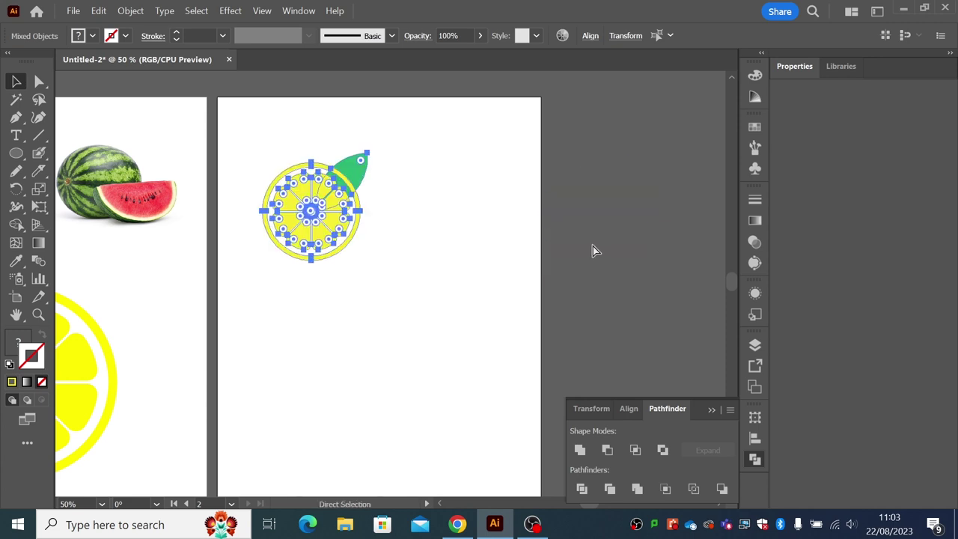
click(434, 232)
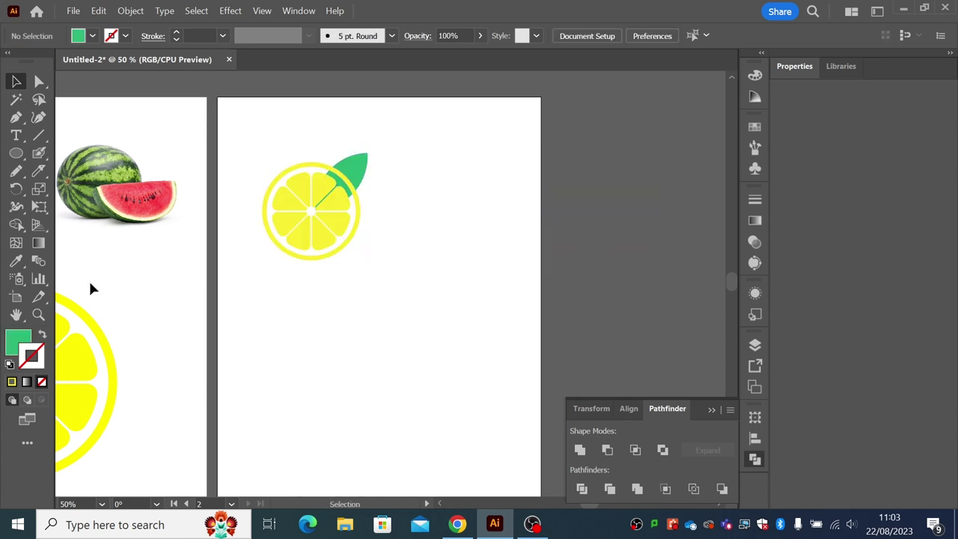
click(39, 315)
Draw a circle covering the lemon slice and move the leaf aside.
drag(253, 139, 425, 289)
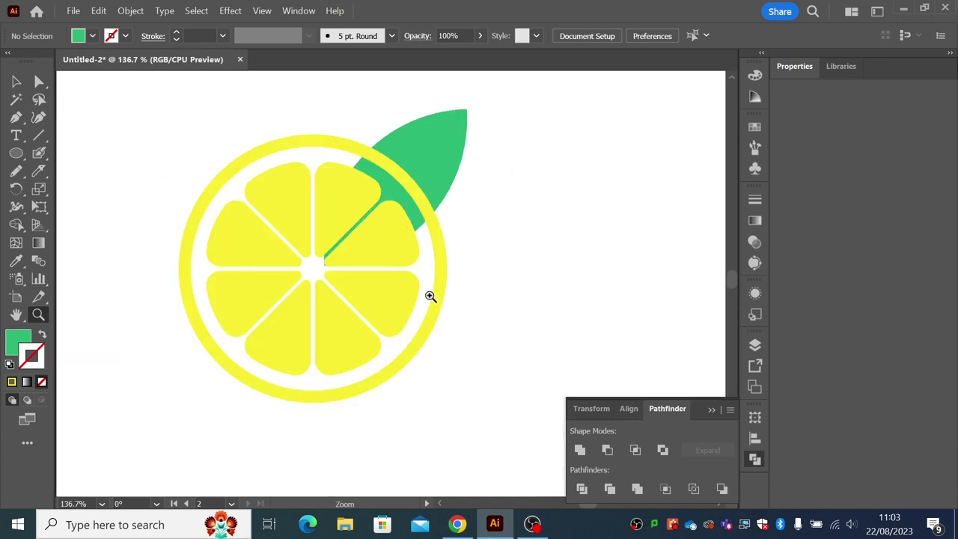
click(16, 154)
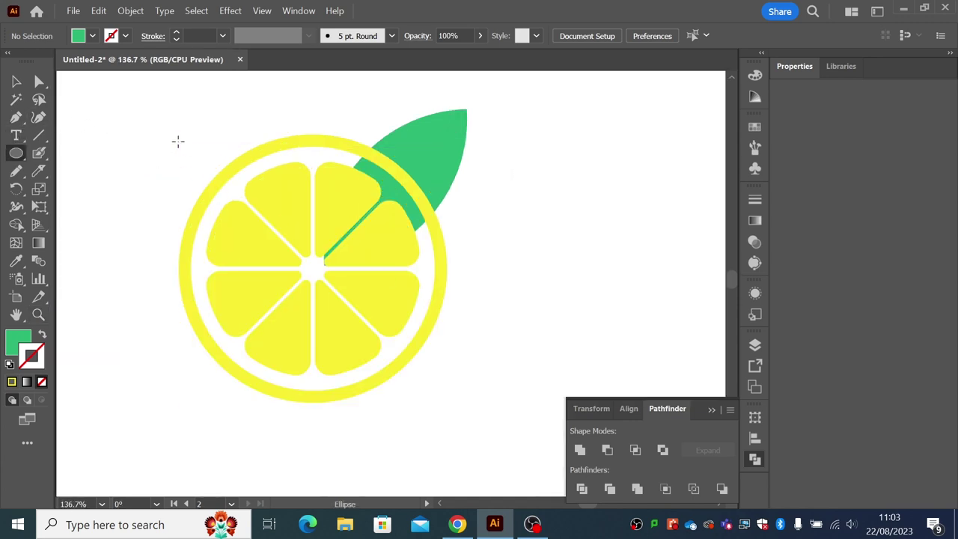
drag(176, 140, 435, 375)
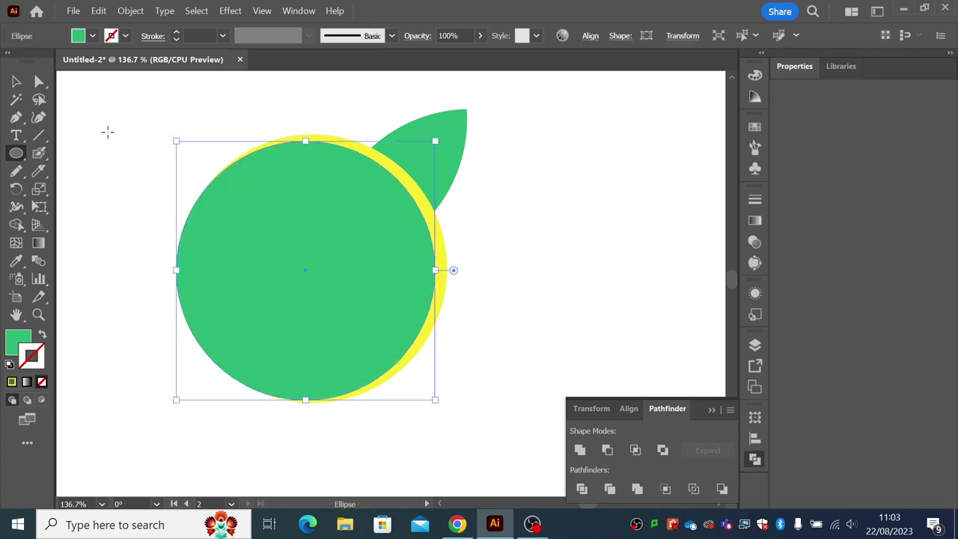
click(18, 82)
drag(234, 192, 264, 212)
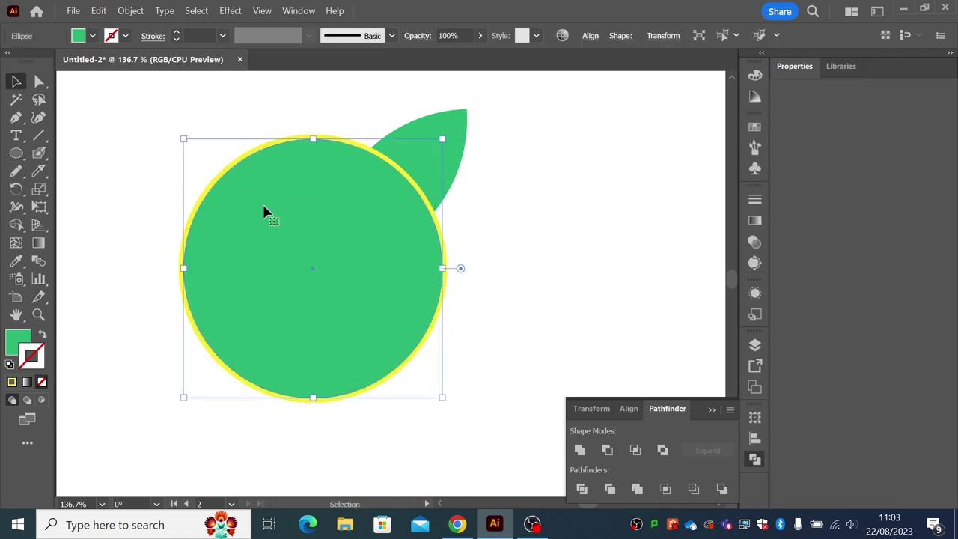
drag(396, 171, 547, 165)
Center the circle on the lemon slice and fill it white.
drag(230, 155, 421, 417)
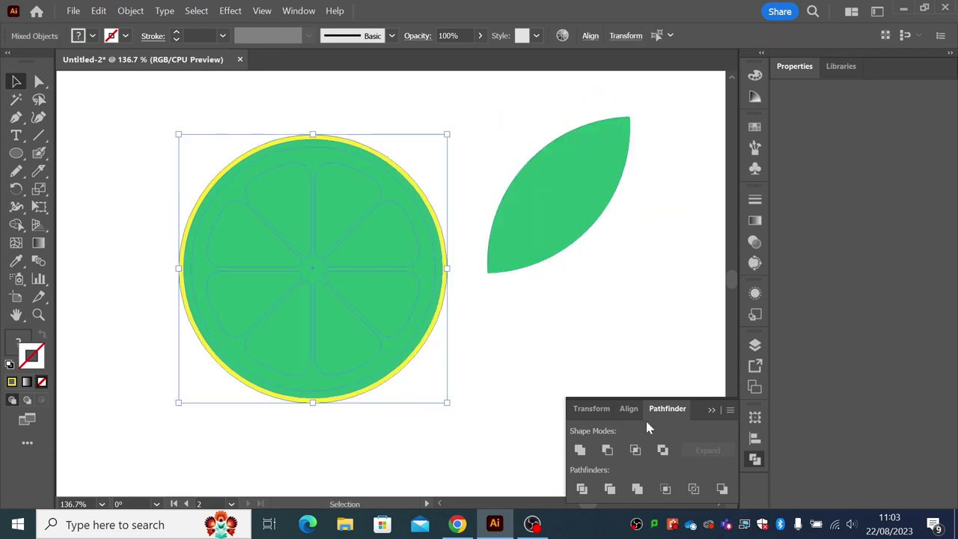
click(629, 410)
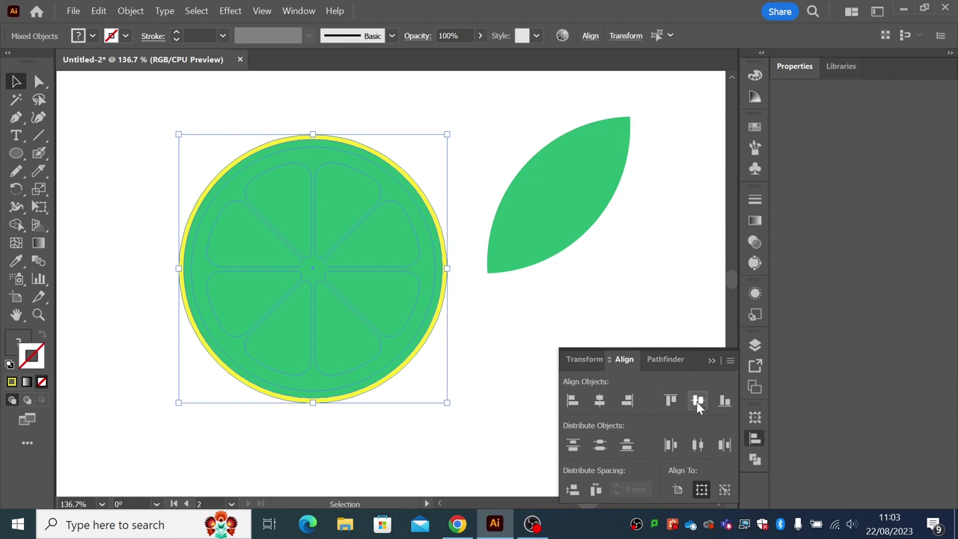
click(519, 318)
click(434, 266)
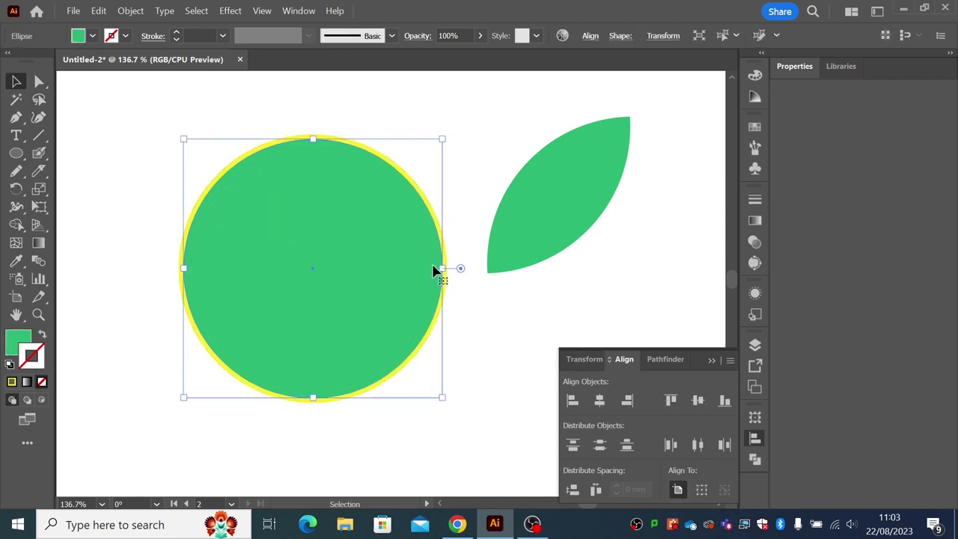
click(92, 36)
click(35, 63)
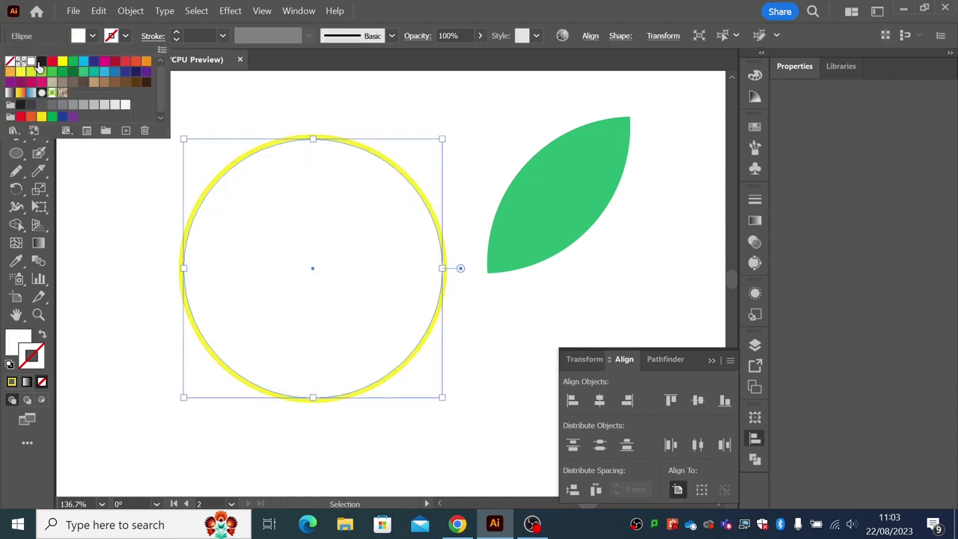
Send the white circle behind the lemon and group them together.
click(129, 12)
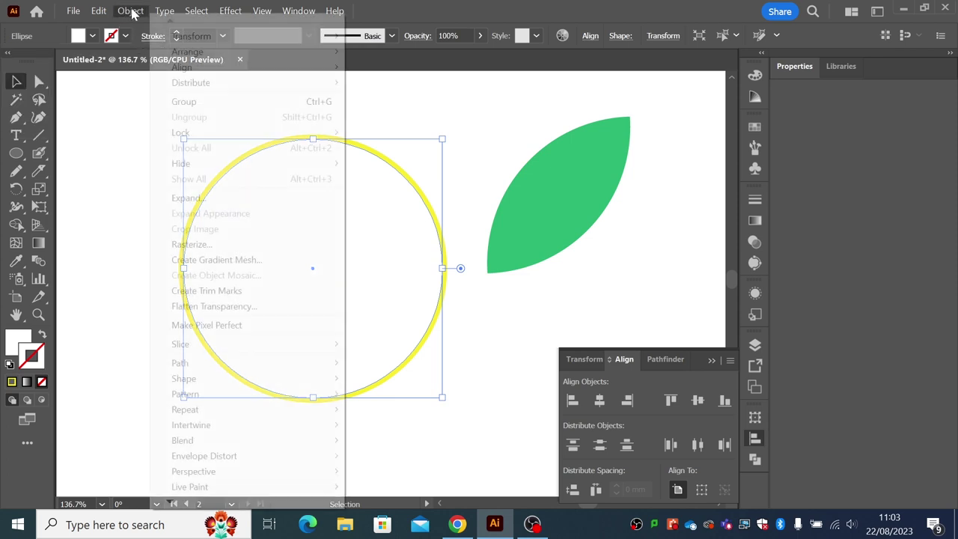
mouse_move(183, 57)
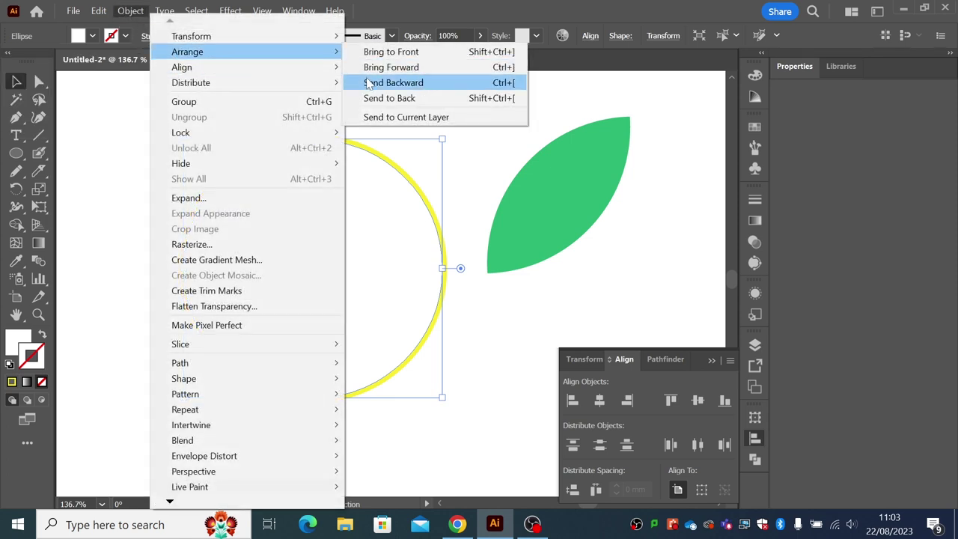
click(372, 99)
drag(175, 113, 389, 400)
click(130, 10)
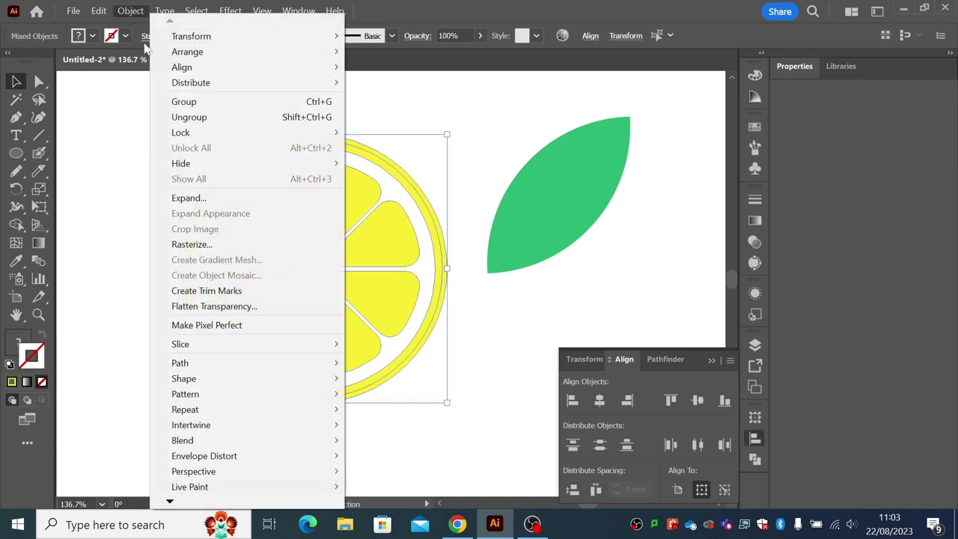
click(159, 101)
click(160, 114)
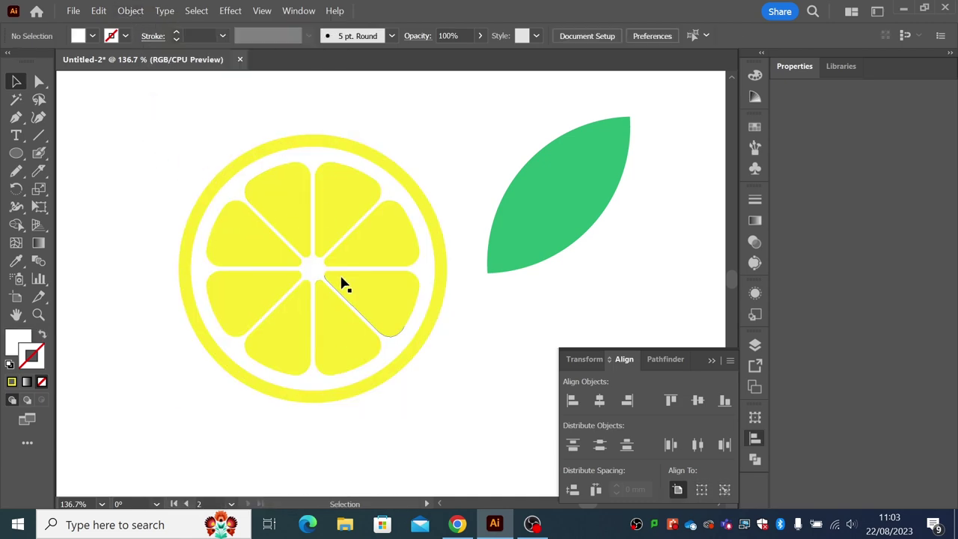
Reposition the lemon group and slide the green leaf behind its top-right rim.
drag(342, 282, 448, 282)
drag(509, 232, 369, 240)
drag(531, 207, 351, 194)
click(471, 191)
Zoom out to 33.33% to show both artboards, then nudge the leaf into place.
click(38, 314)
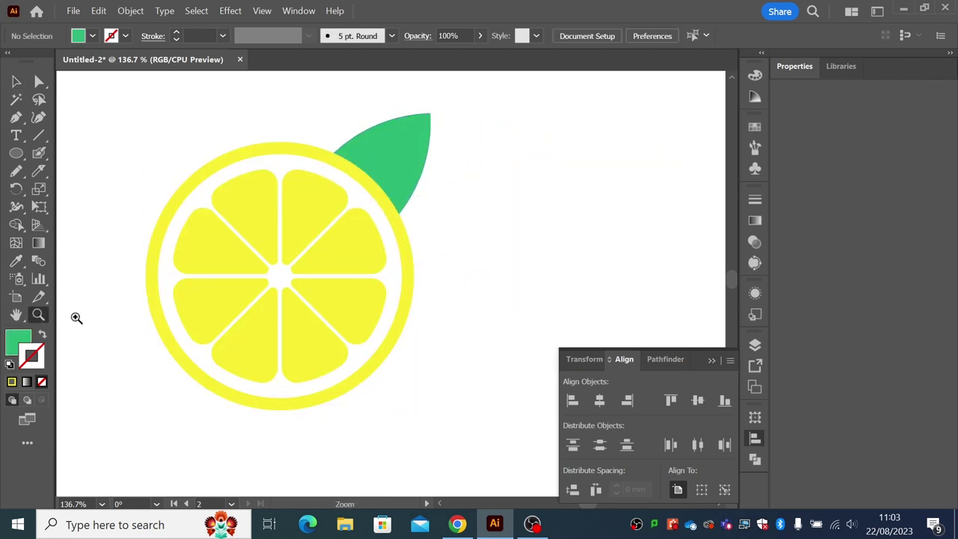
alt+click(342, 313)
alt+click(342, 316)
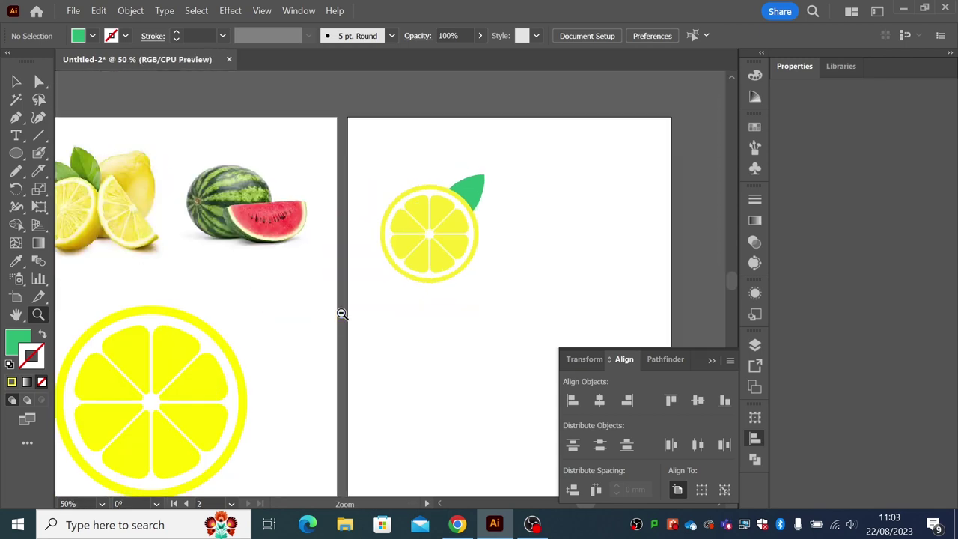
alt+click(338, 314)
click(16, 81)
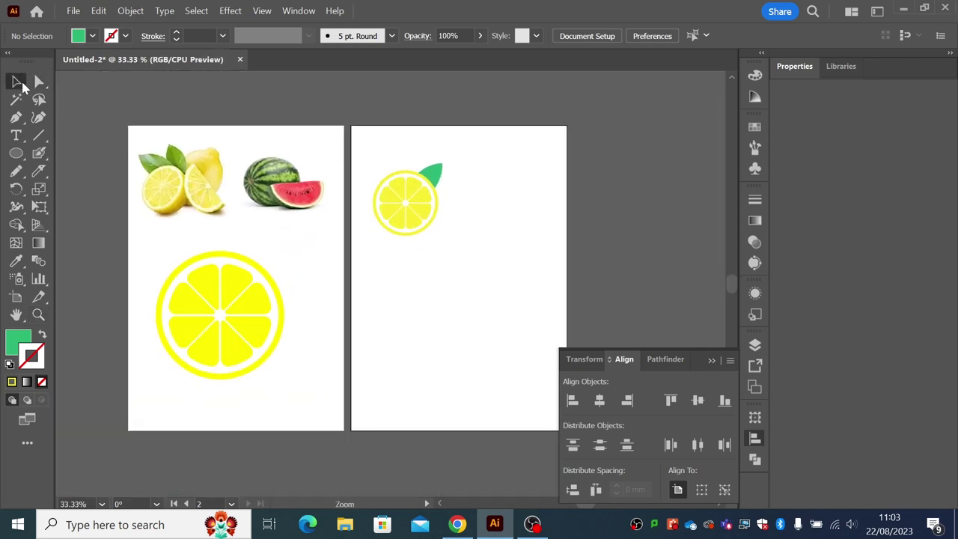
drag(436, 175, 440, 175)
Paste a copy of the leaf, then shrink and rotate it beside the first leaf.
key(a)
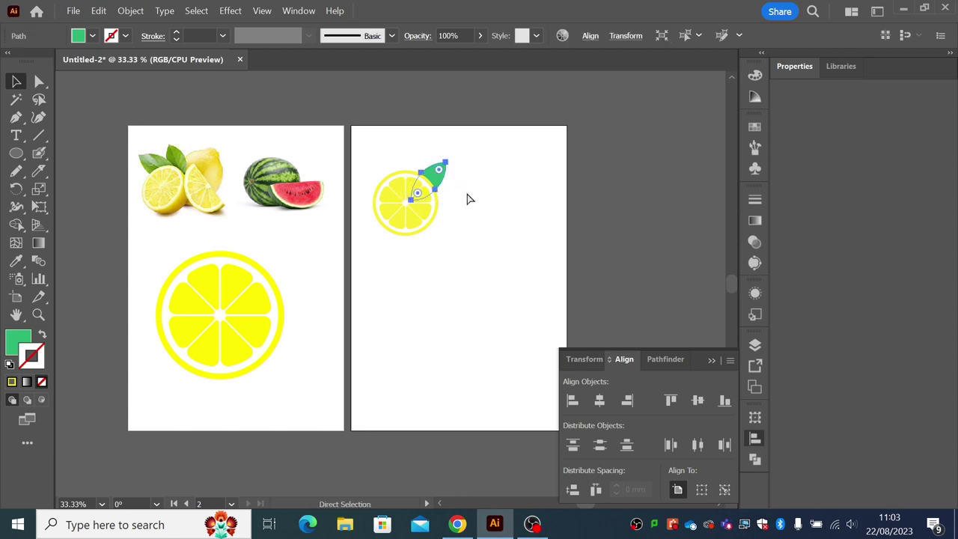
key(ctrl+v)
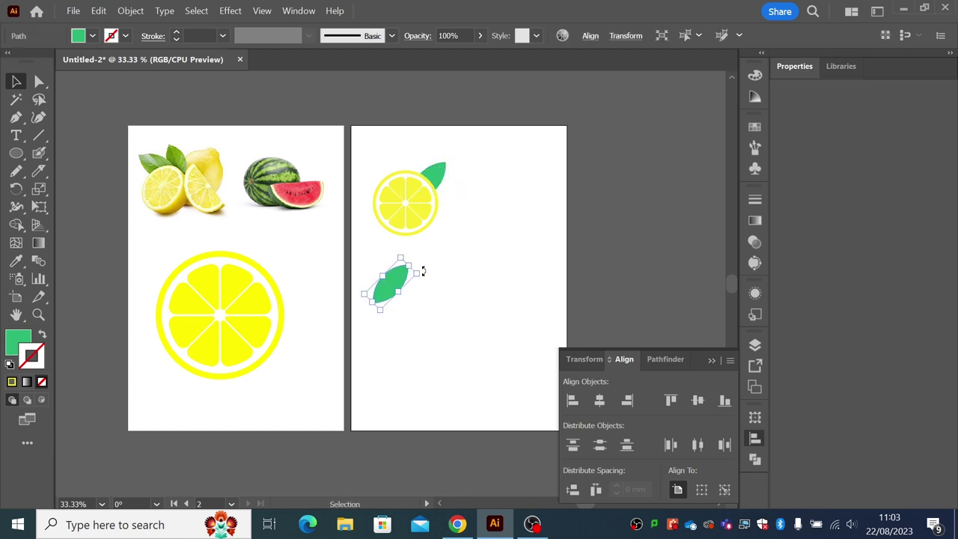
drag(423, 271, 437, 171)
click(462, 162)
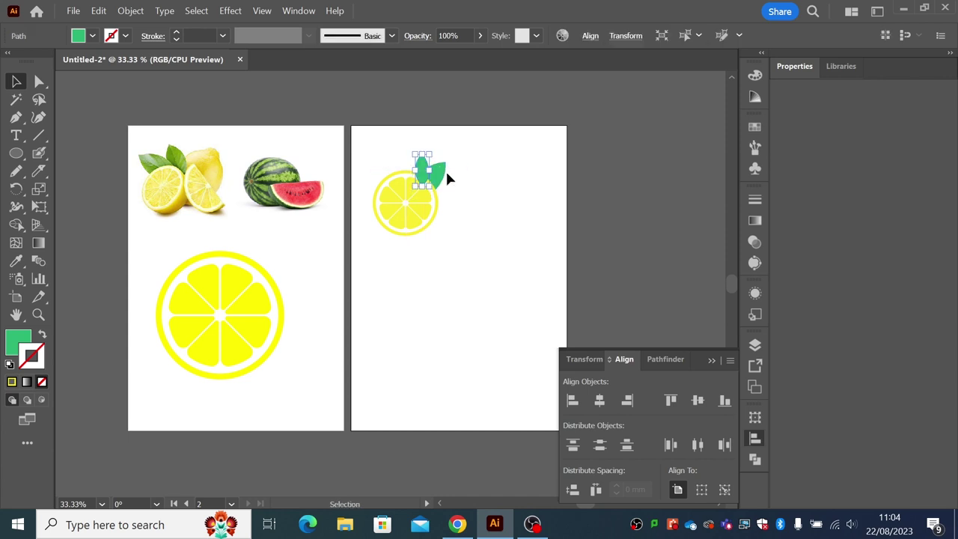
Send the second leaf to the back so it sits behind the lemon.
click(166, 12)
mouse_move(135, 17)
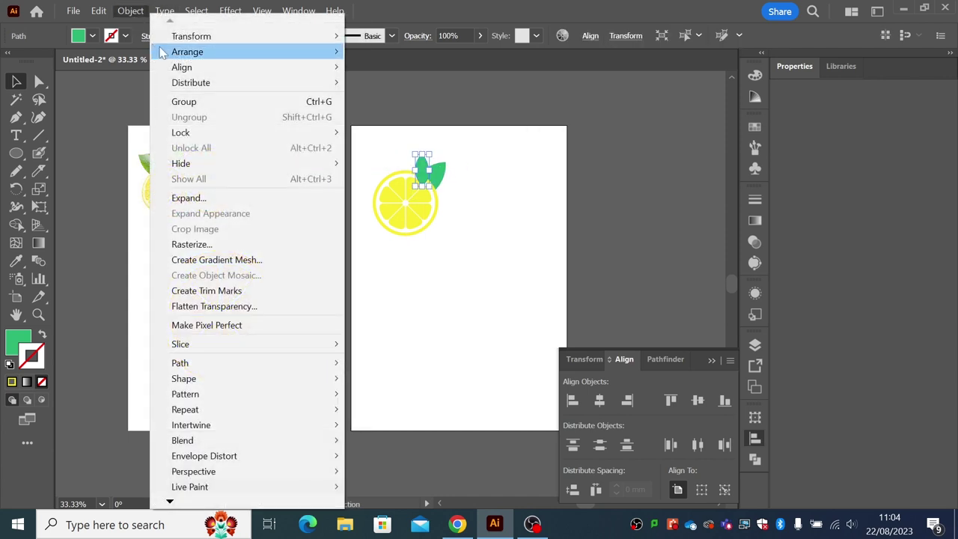
mouse_move(187, 52)
click(375, 98)
click(408, 150)
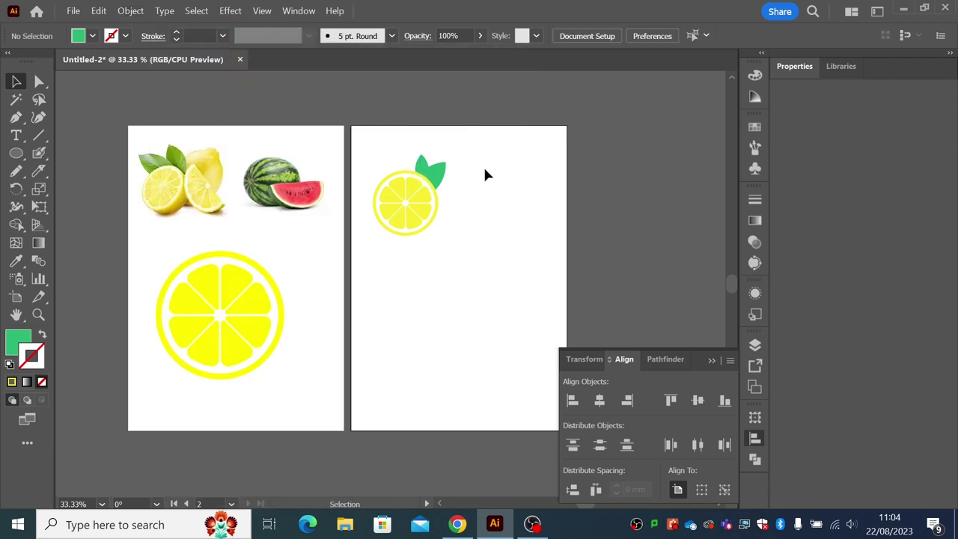
Select the lemon and both leaves and group them together.
drag(375, 147, 425, 210)
click(368, 141)
drag(368, 142, 470, 253)
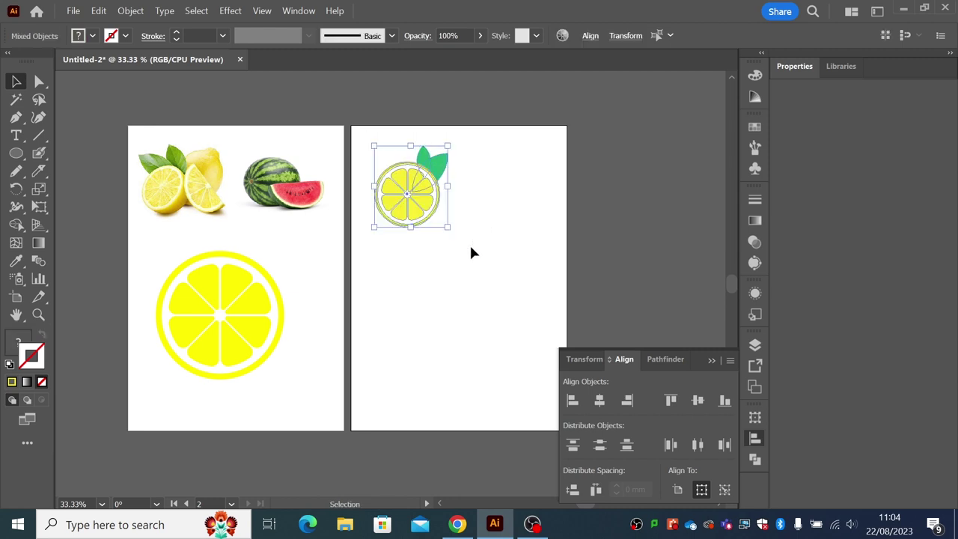
click(131, 10)
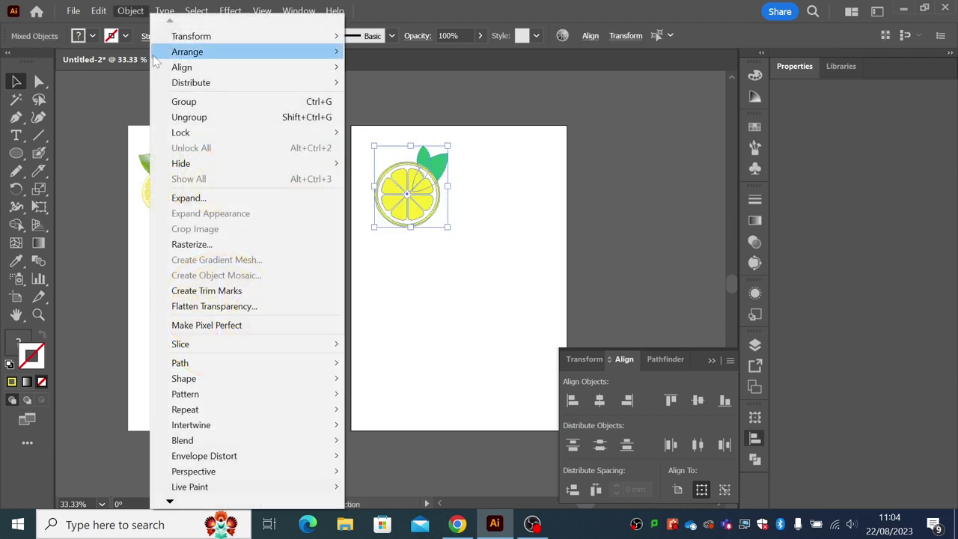
click(188, 100)
click(383, 267)
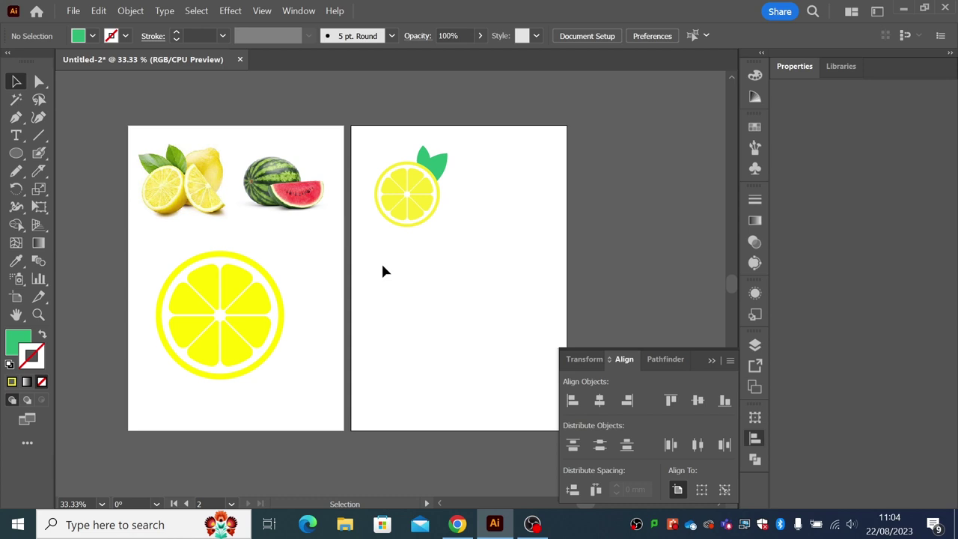